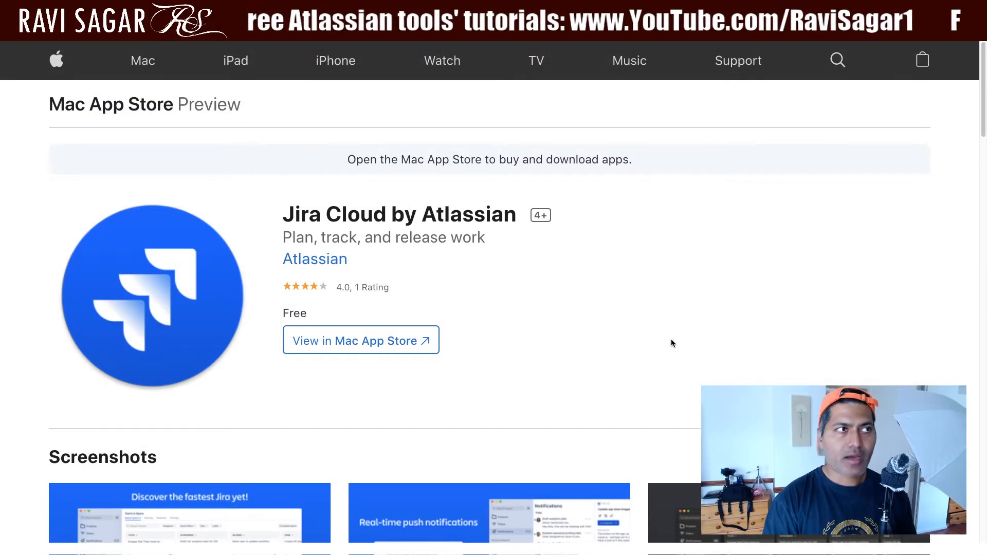
scroll(630, 353, down, 1)
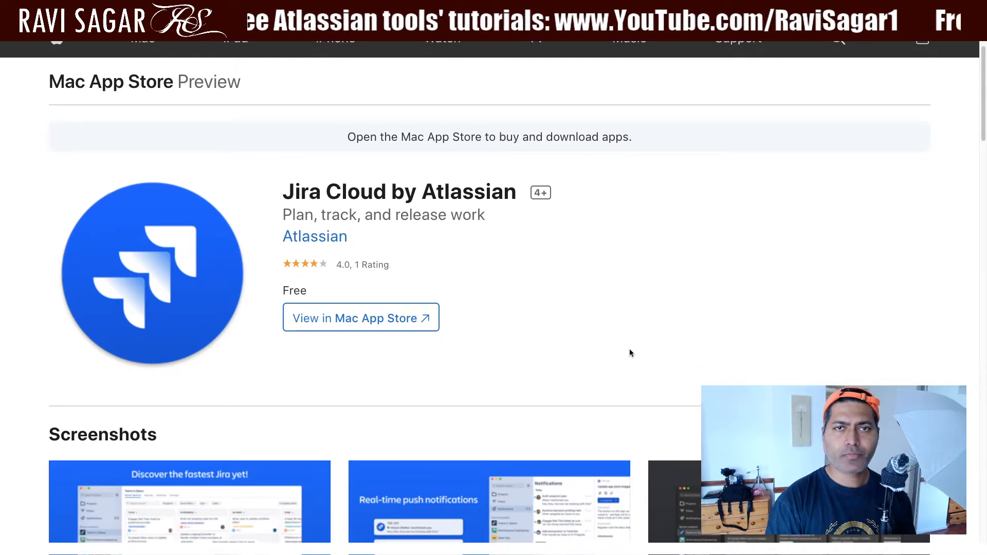
scroll(630, 352, up, 1)
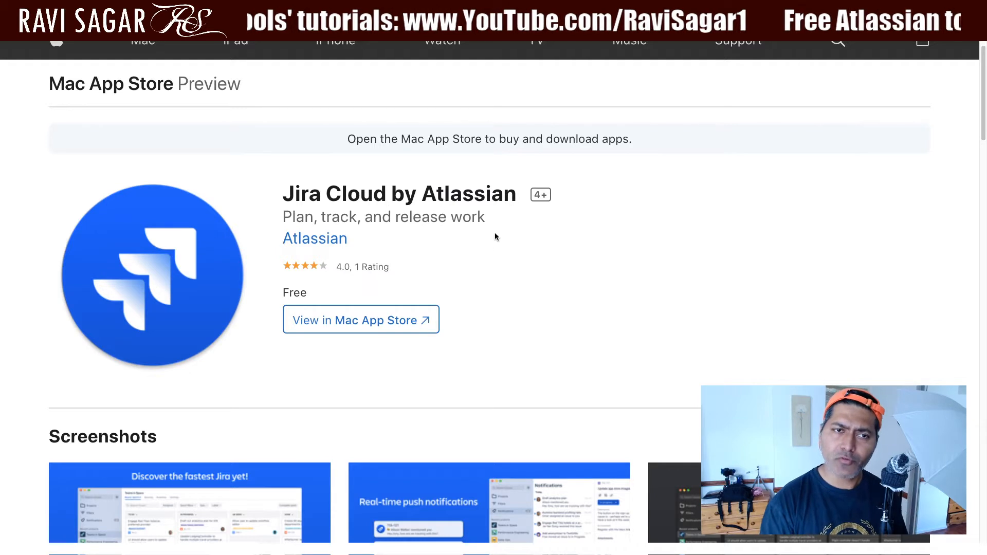
scroll(495, 233, up, 1)
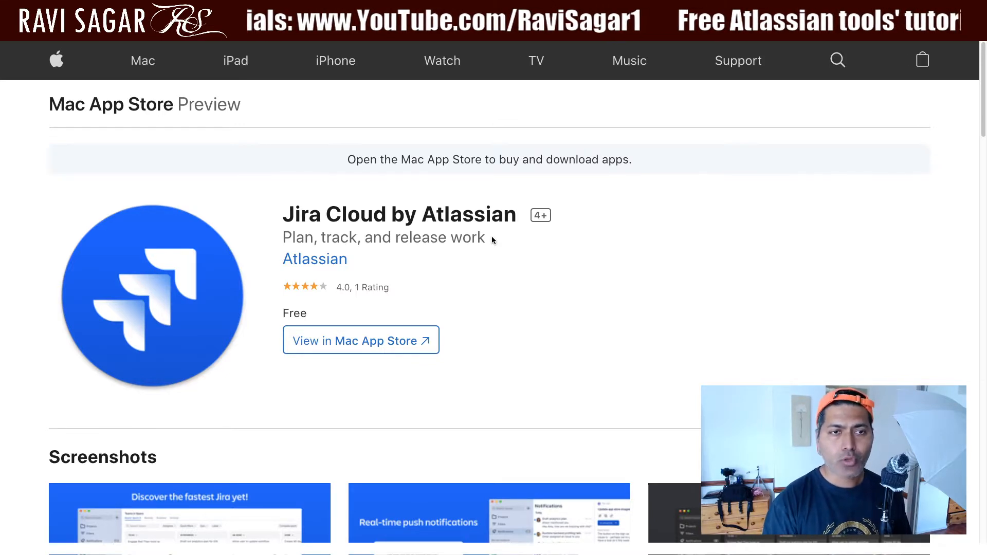
Look through the Jira Cloud by Atlassian listing, examining its screenshots and the project management feature list.
scroll(491, 236, down, 2)
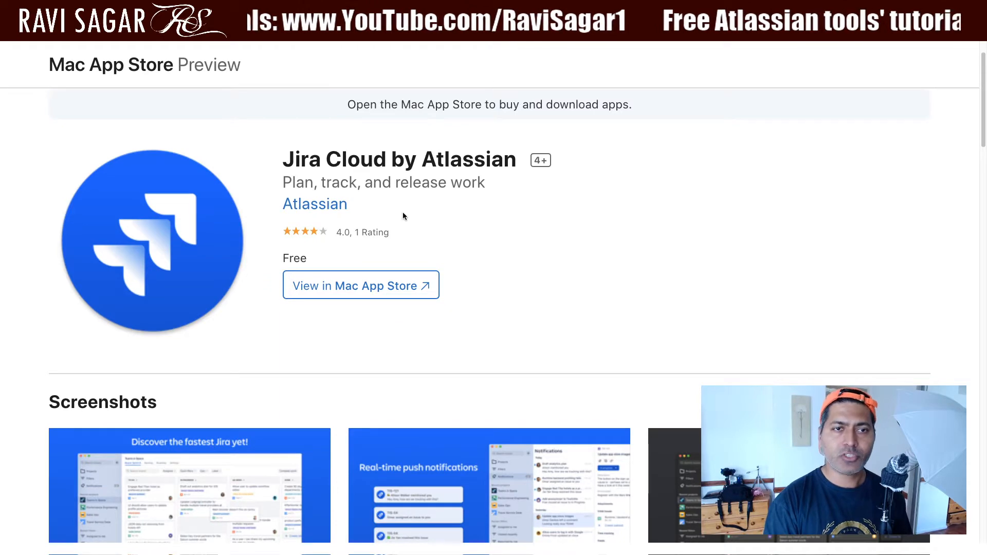
scroll(403, 216, down, 4)
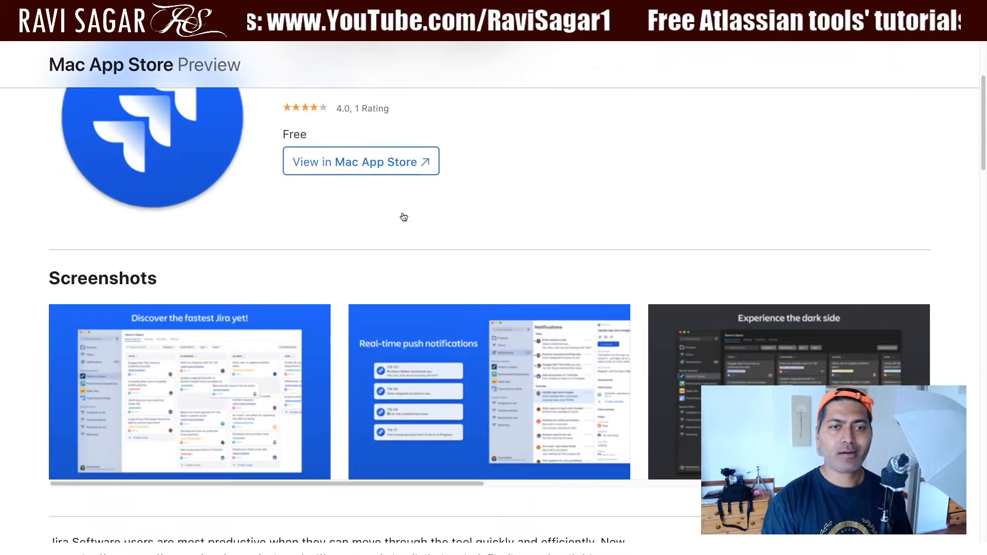
scroll(403, 216, down, 3)
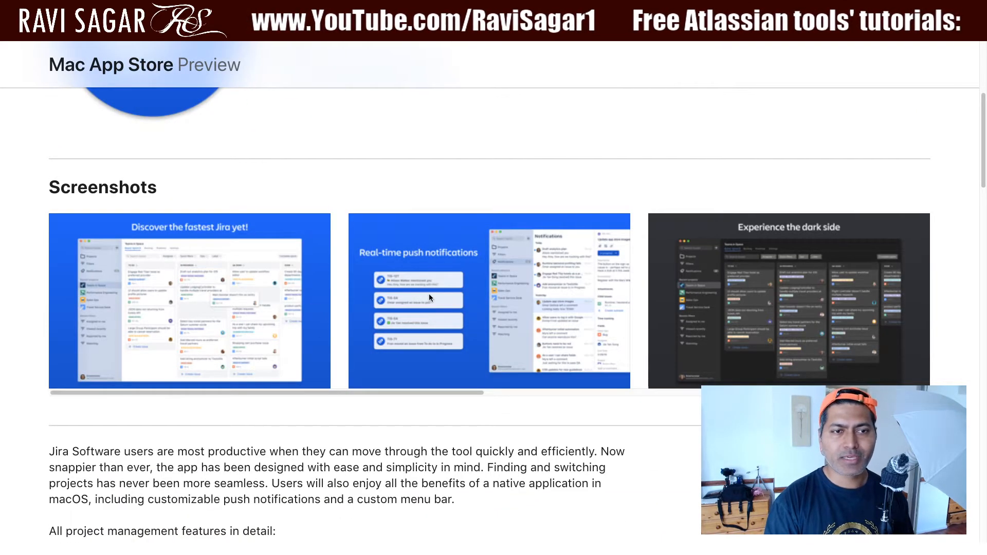
scroll(429, 297, down, 5)
scroll(409, 310, down, 3)
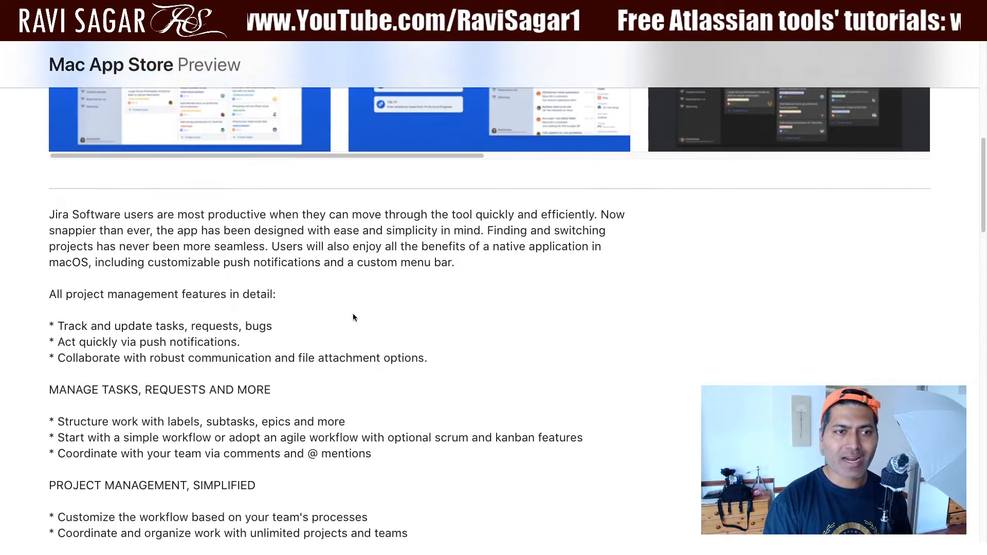
drag(49, 215, 431, 369)
click(388, 339)
scroll(333, 343, down, 2)
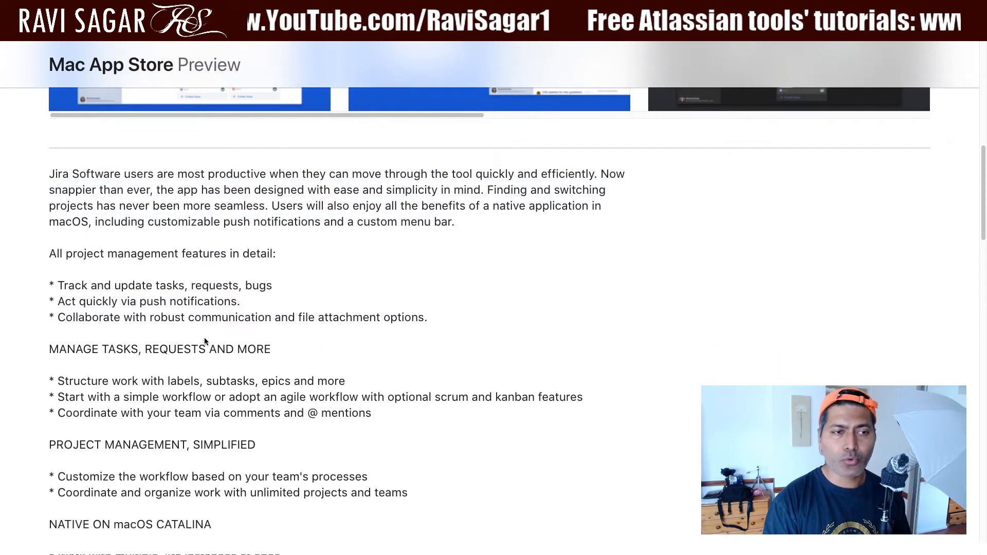
drag(115, 285, 198, 286)
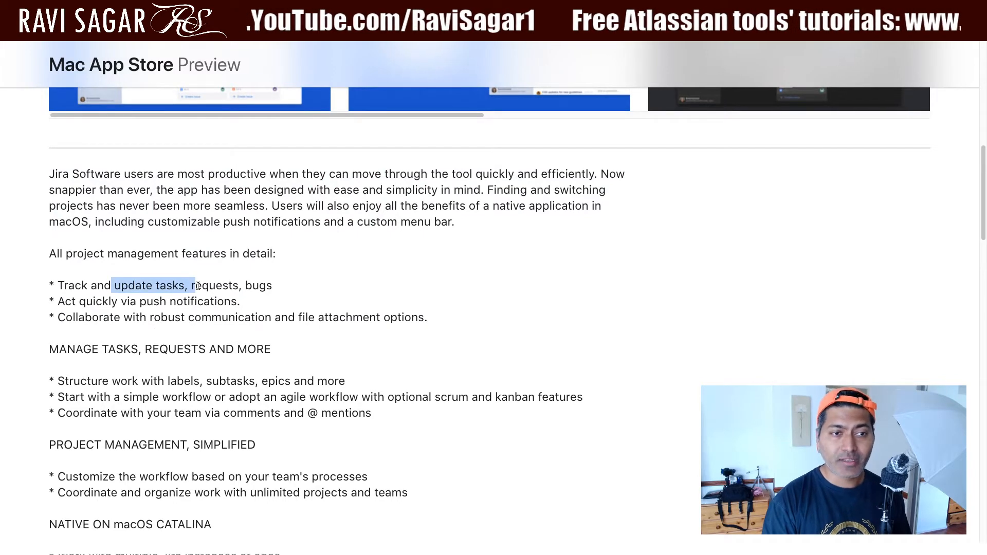
scroll(198, 286, down, 5)
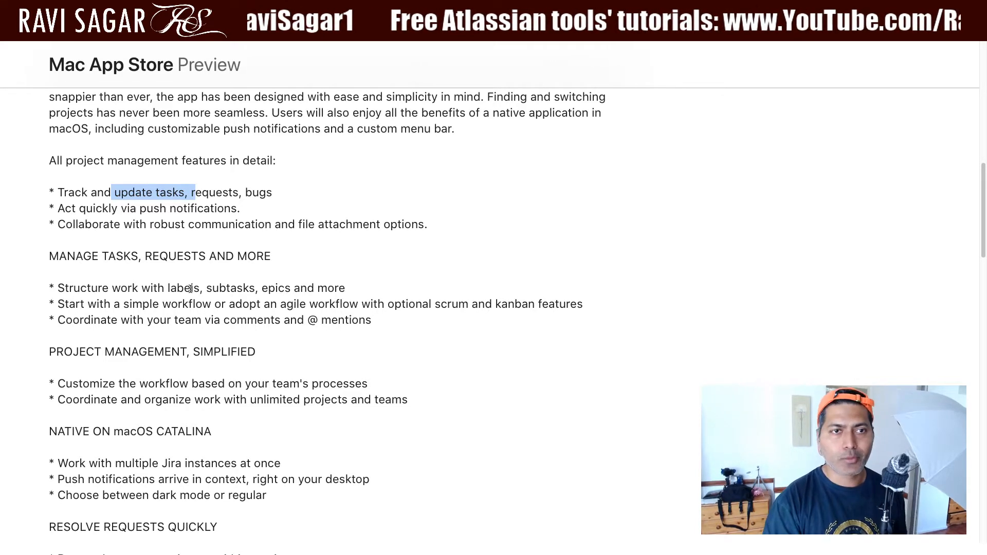
click(317, 259)
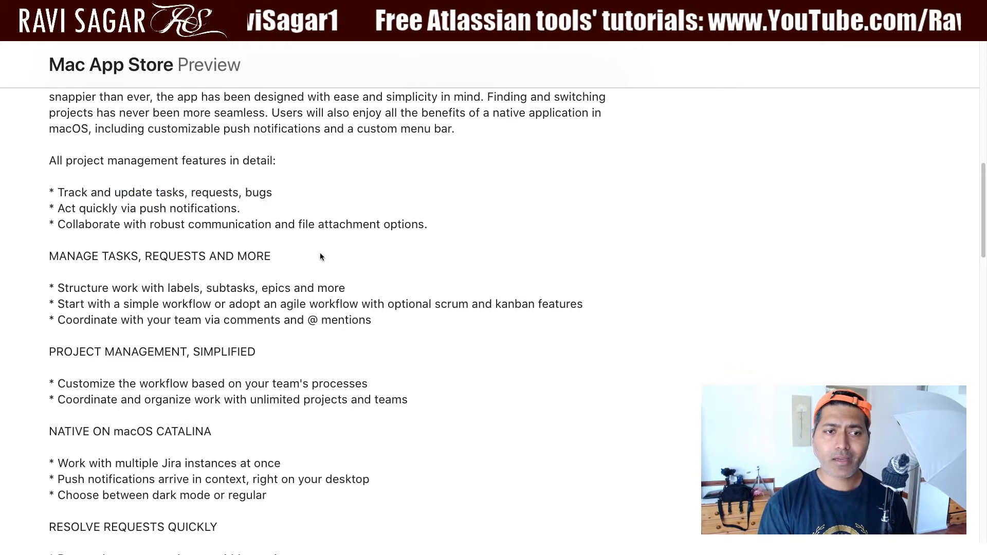
scroll(320, 256, down, 5)
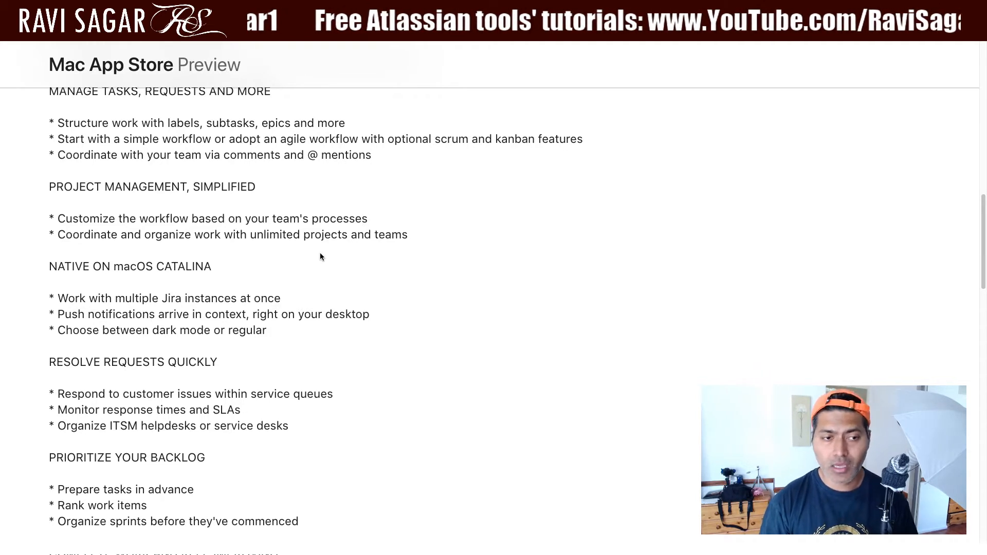
scroll(320, 256, up, 15)
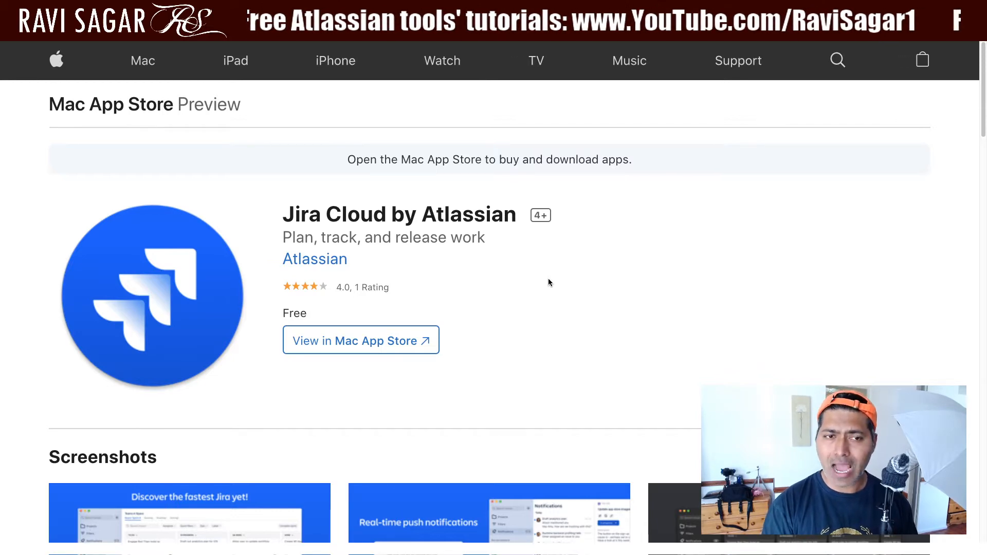
Reread the introductory paragraph of the Jira Cloud app description, highlighting "Now snappier than ever", and return to the listing's header.
scroll(548, 279, down, 8)
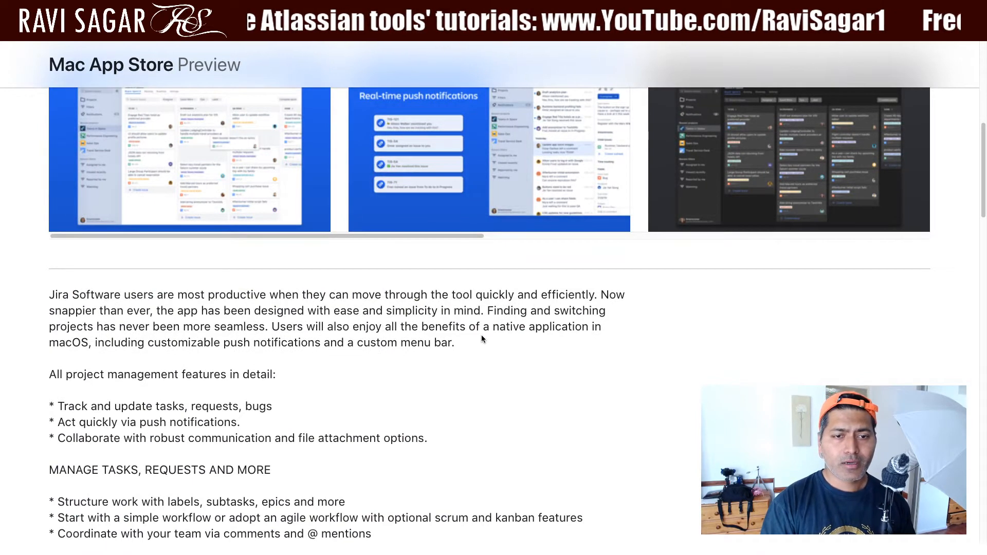
scroll(482, 339, down, 1)
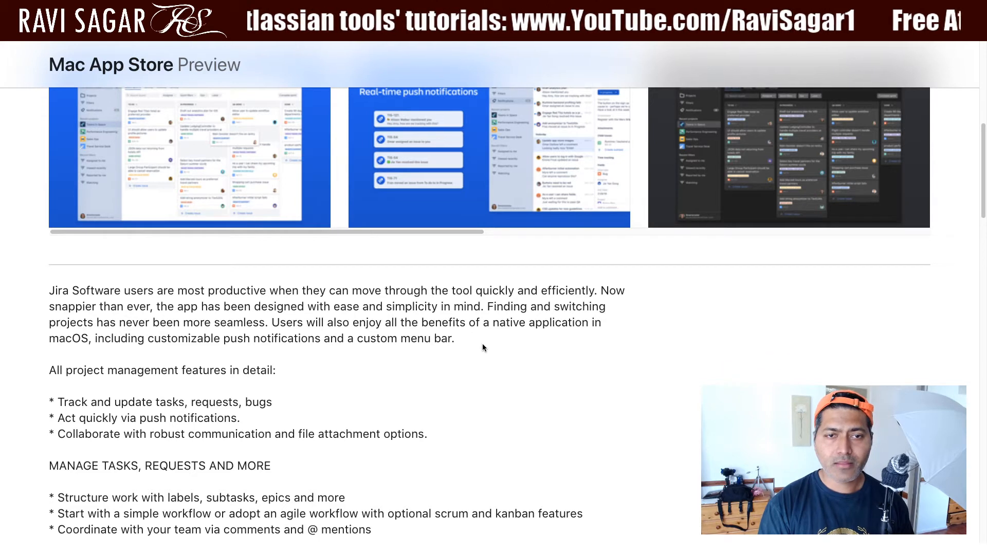
drag(600, 291, 150, 310)
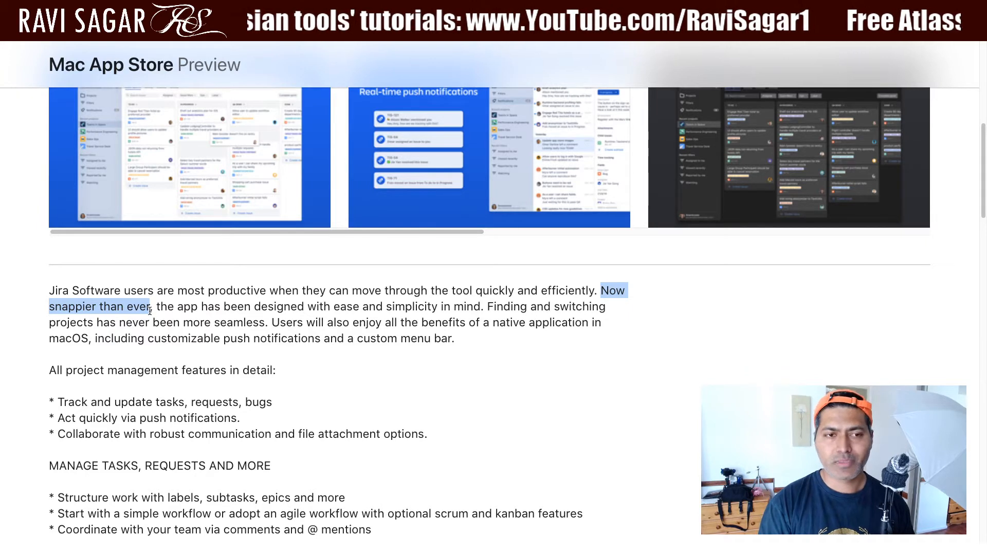
scroll(526, 349, up, 10)
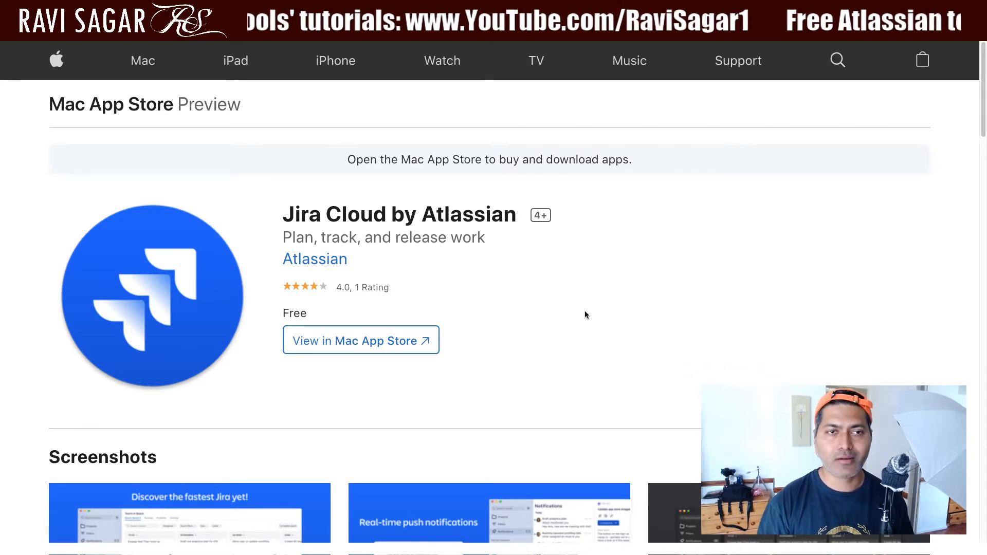
View Jira's Your work page in the browser and switch to the Jira Cloud desktop app.
key(ctrl+Tab)
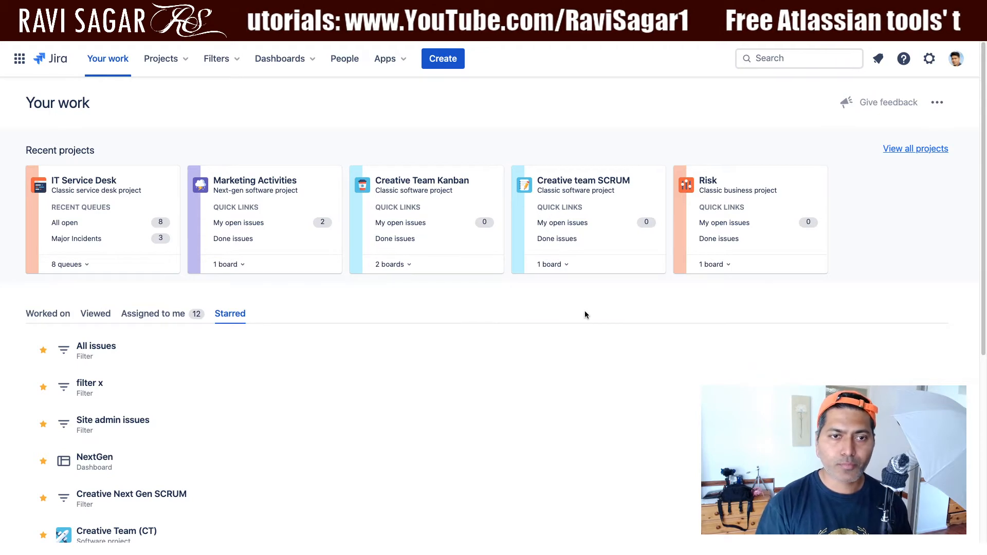
key(ctrl+Left)
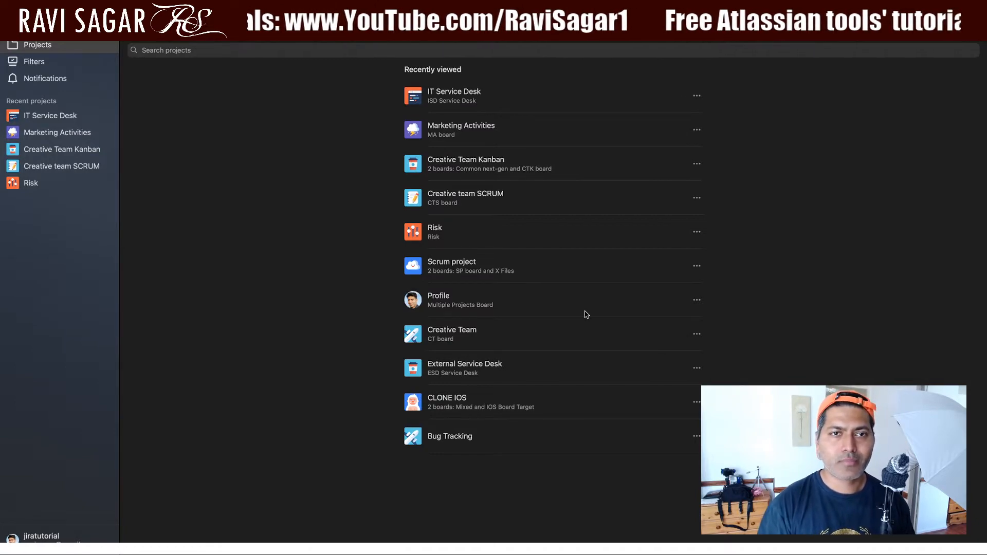
key(ctrl+Right)
key(ctrl+Right)
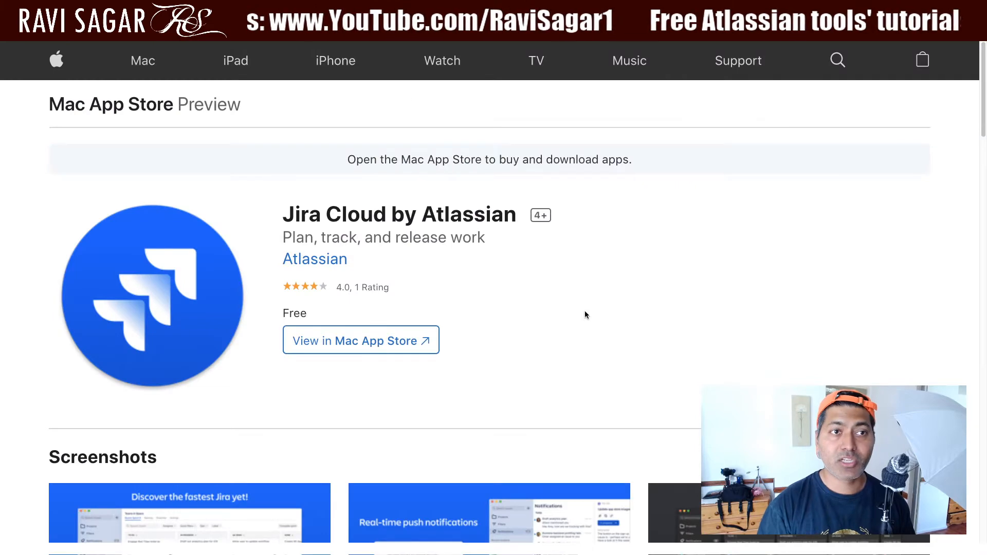
key(ctrl+Left)
key(ctrl+Left)
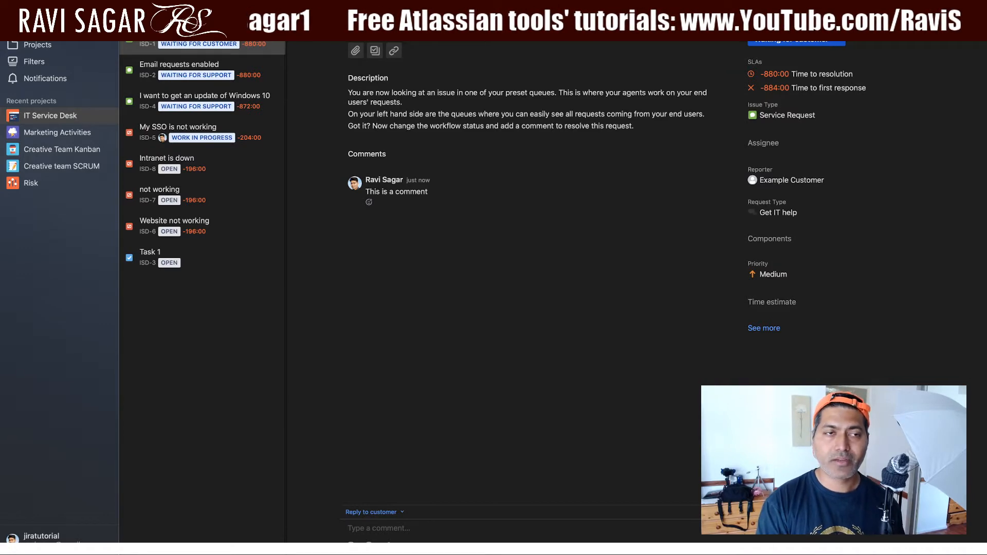
Switch the IT Service Desk project to the Major Incidents queue and open the issue "not working" (ISD-7).
click(160, 18)
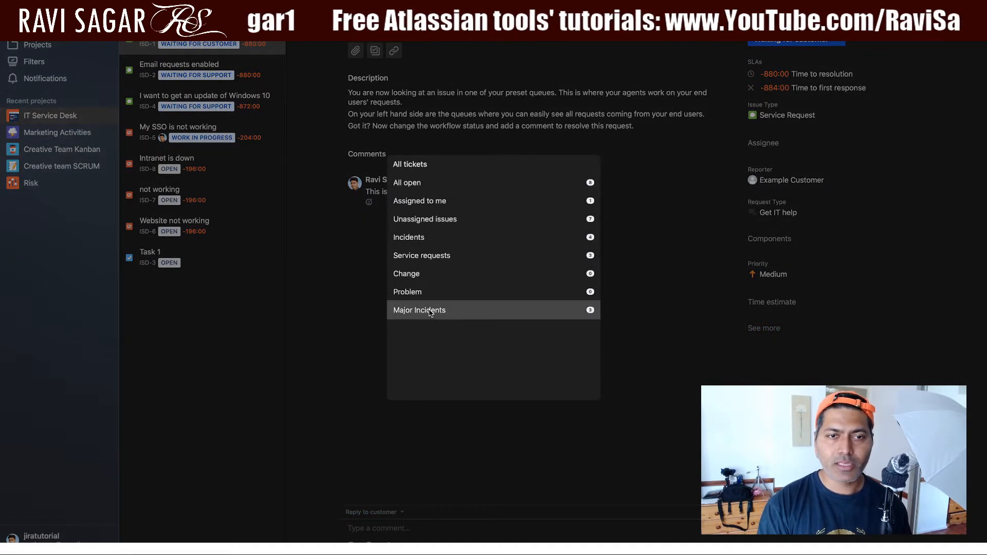
click(430, 310)
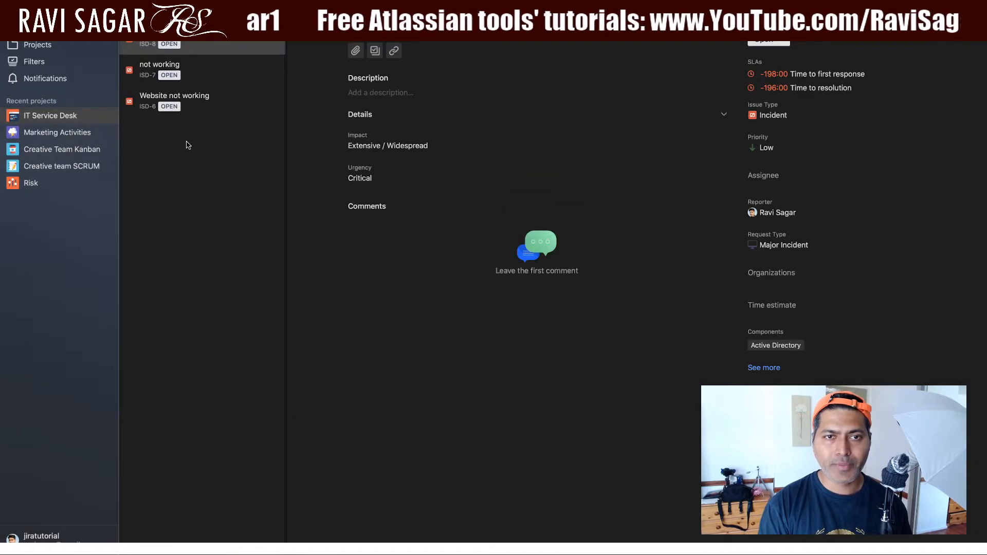
click(198, 79)
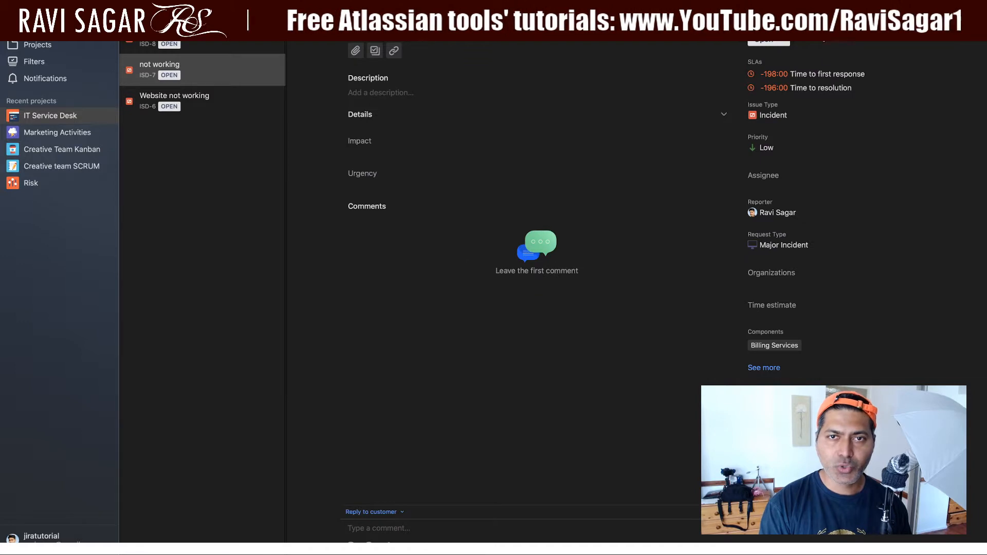
Transition ISD-7 to Work in progress with Investigate, assigning it to Me and adding the comment "This is a comment".
click(769, 41)
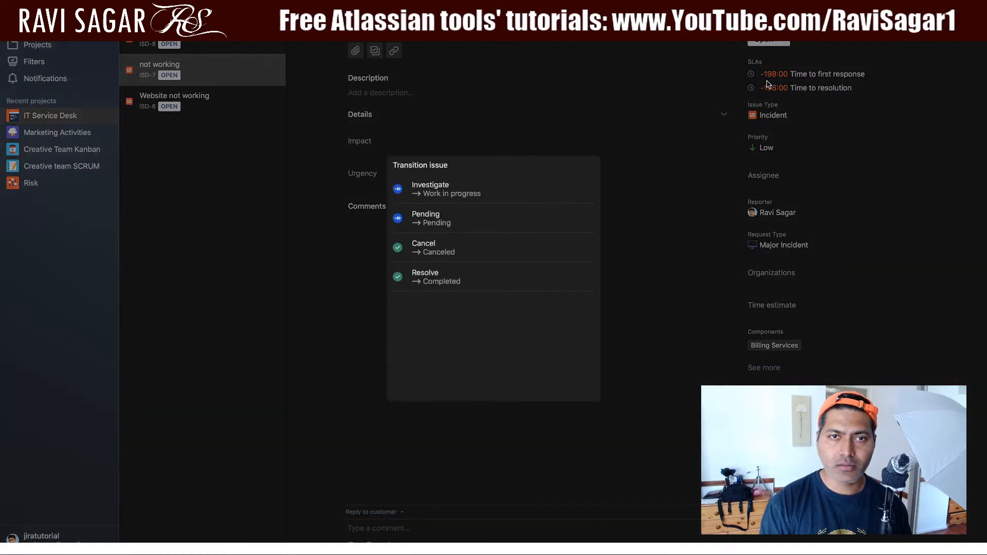
click(456, 191)
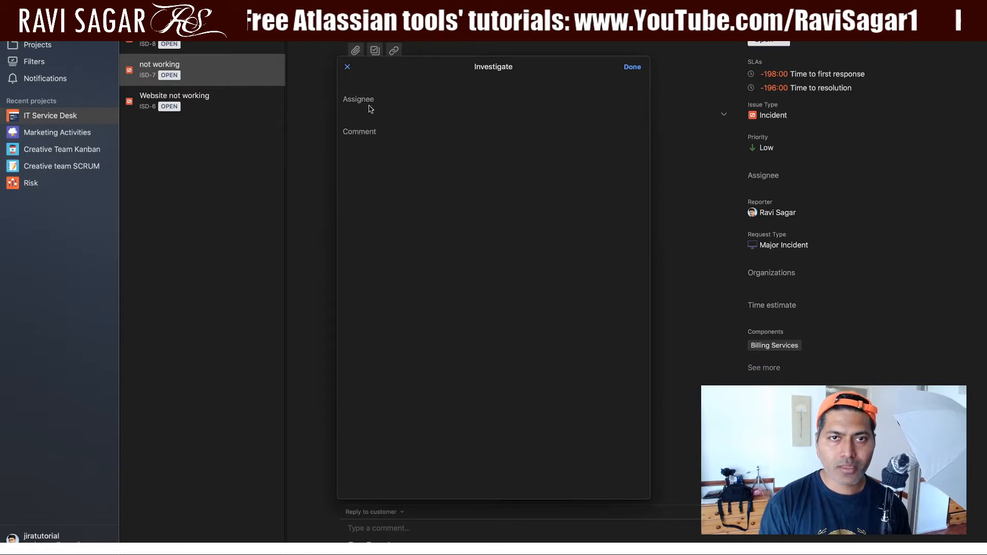
click(365, 104)
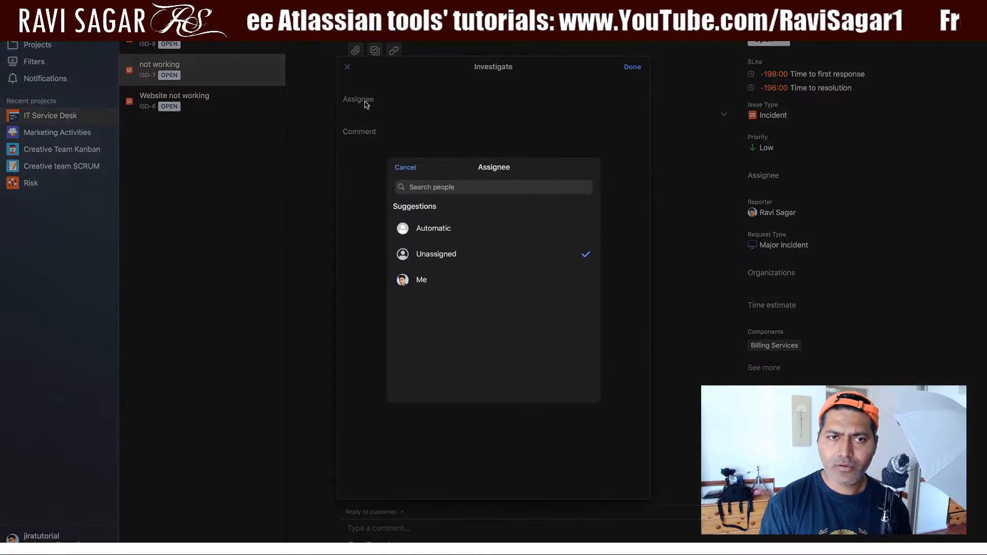
click(428, 277)
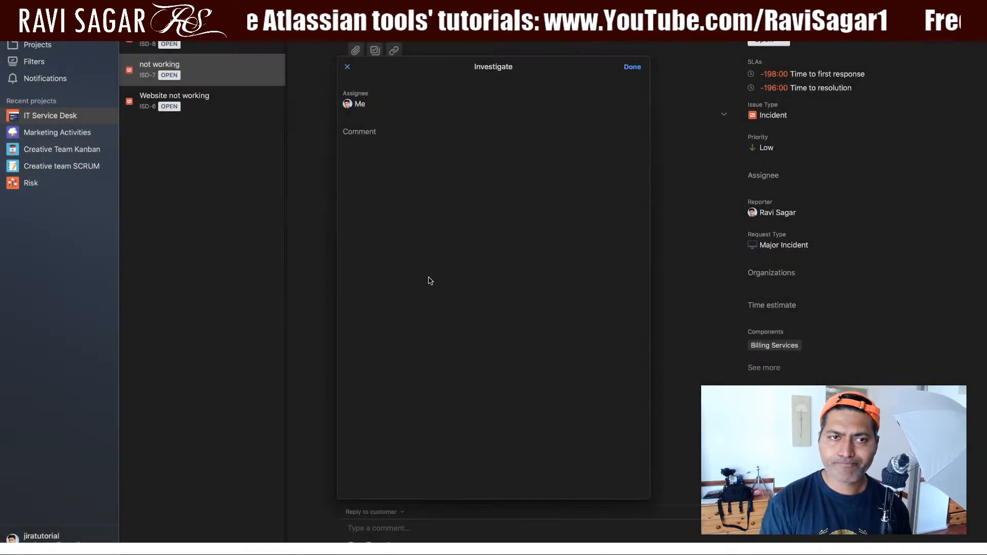
click(406, 129)
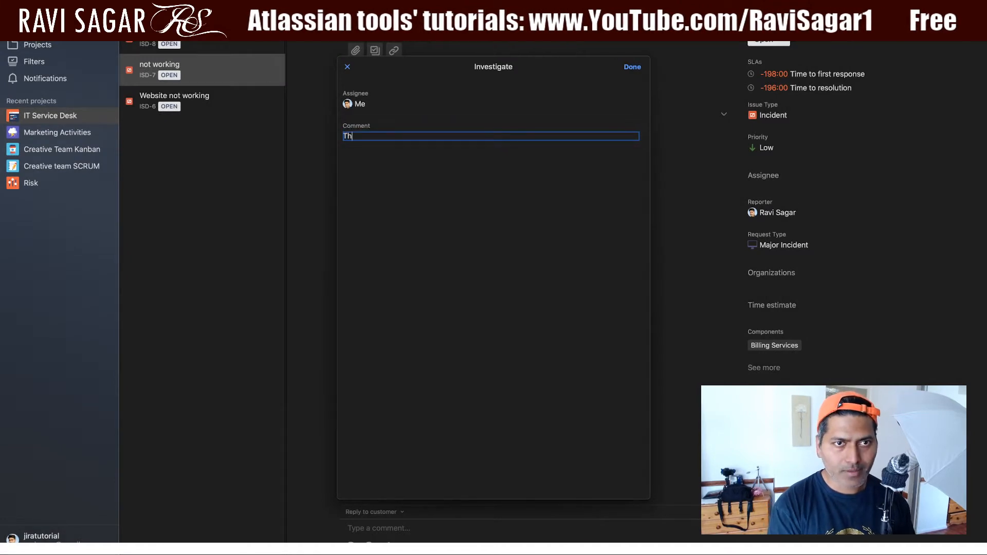
text(This is a c)
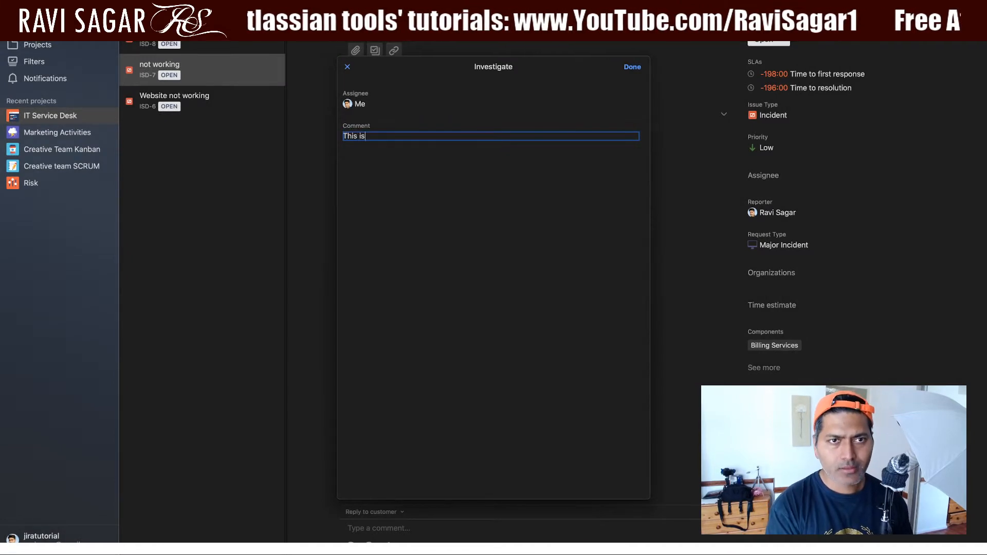
text(t)
key(Return)
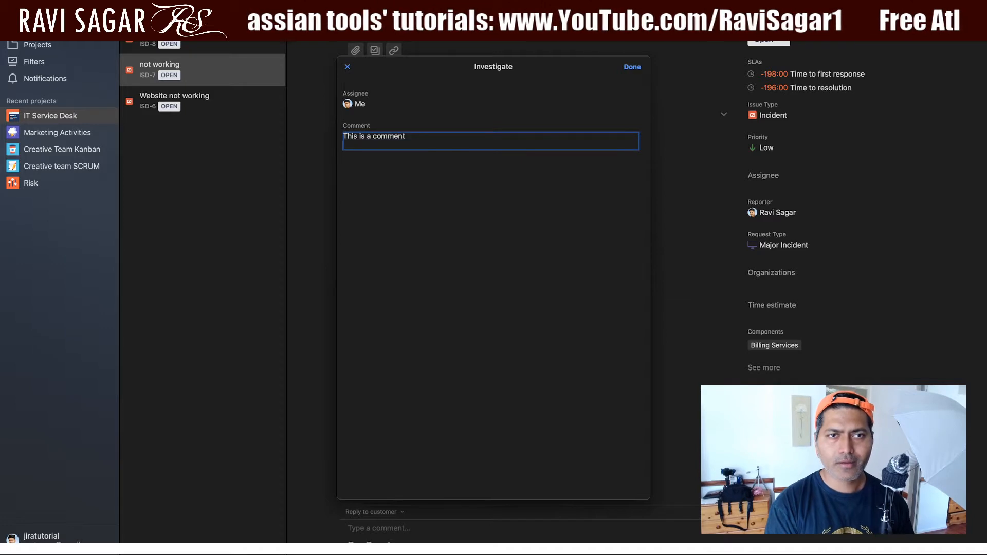
click(632, 67)
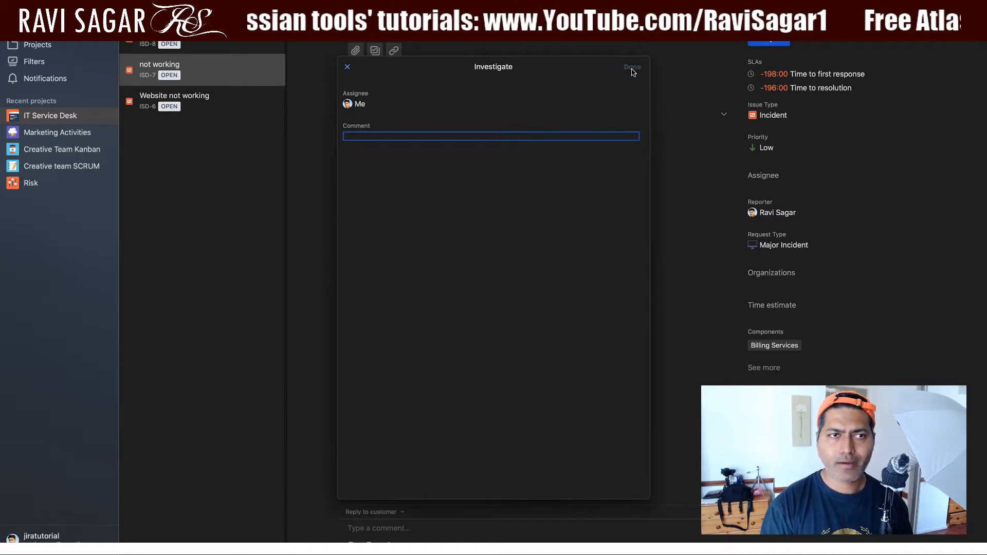
Switch to Jira in the browser and open the IT Service Desk project's All open queue to check the issue.
click(201, 47)
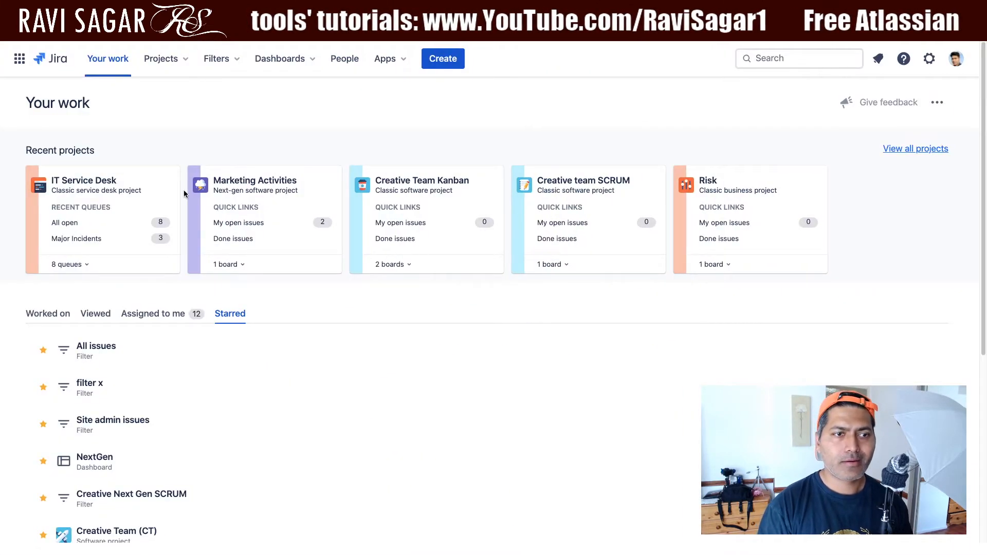
click(184, 62)
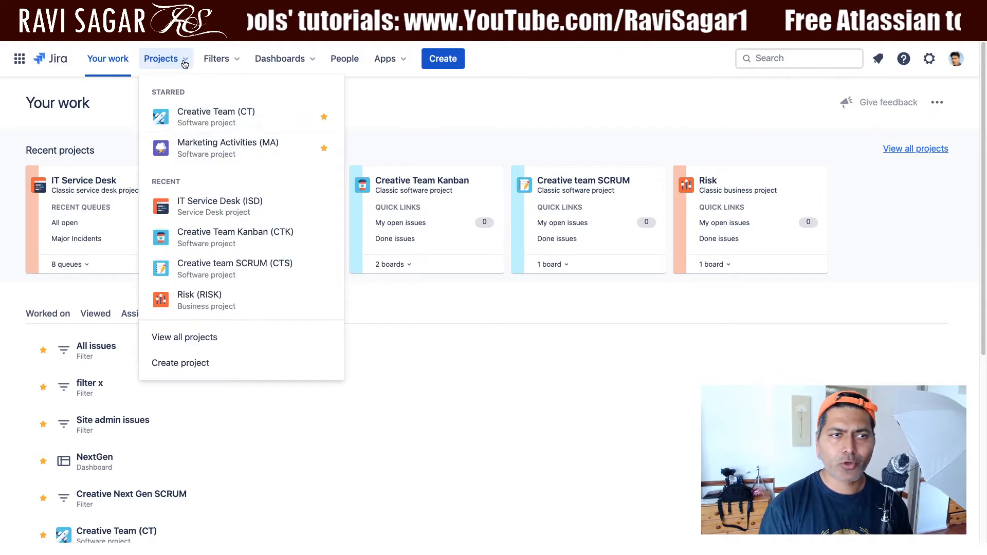
click(109, 195)
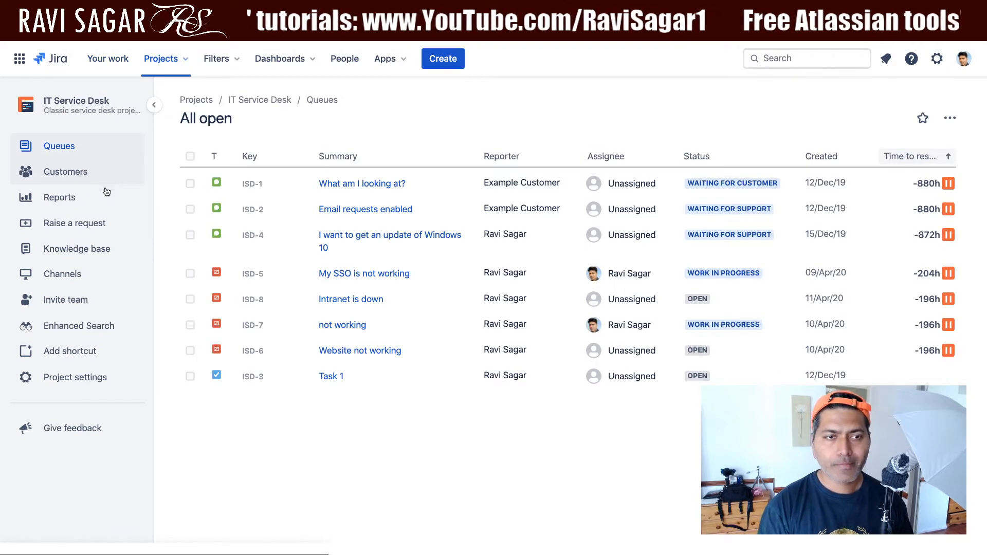
Open the issue "not working" (ISD-7) from the All open queue and view its Resolve form without submitting it.
click(345, 327)
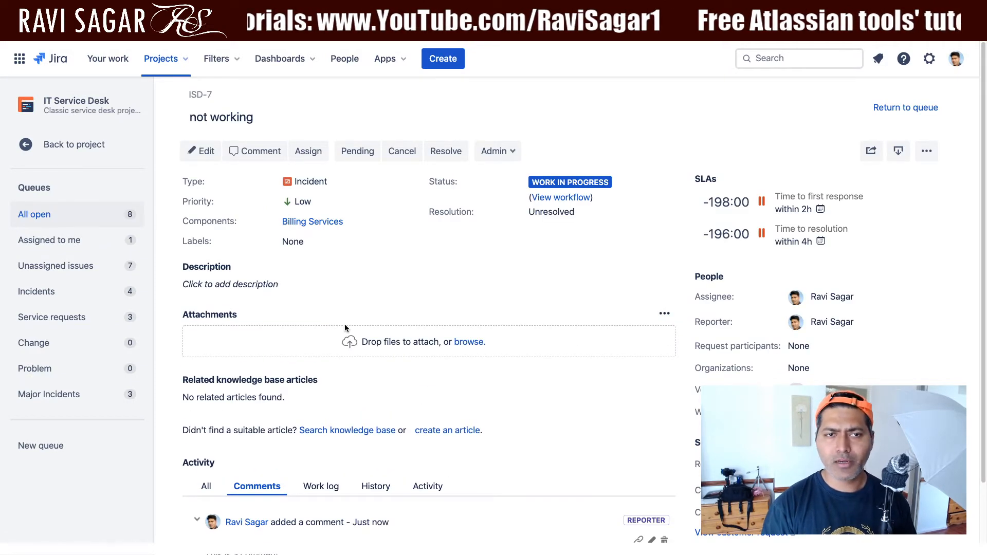
click(449, 154)
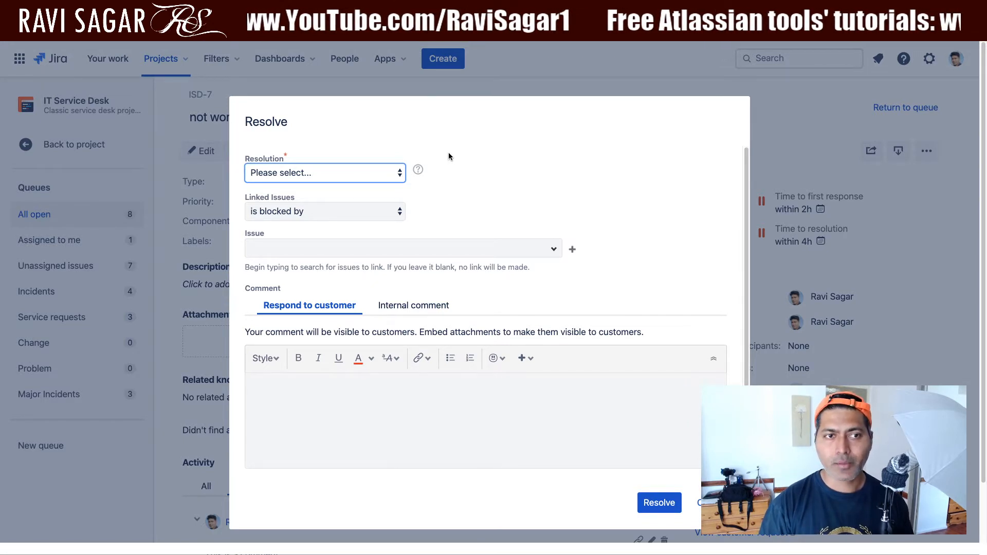
key(Escape)
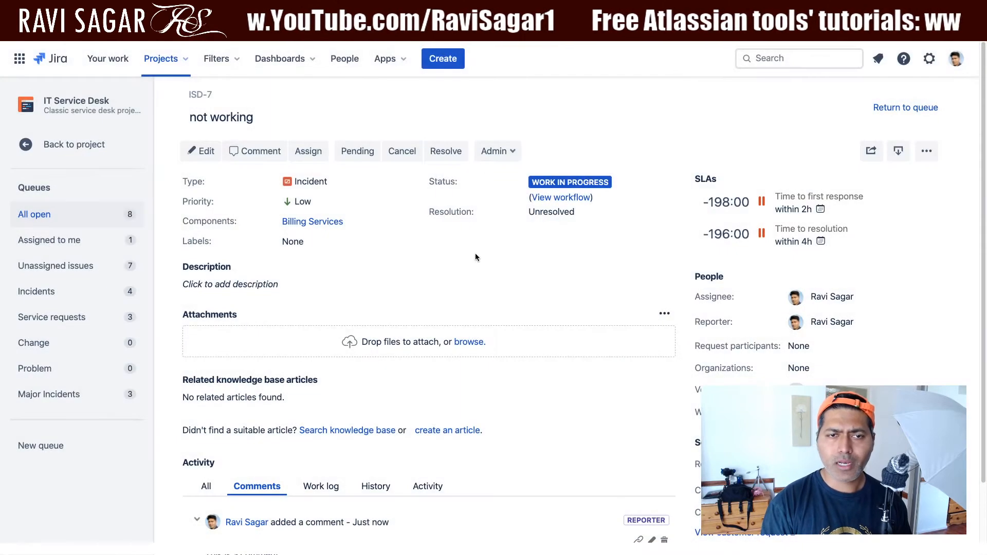
Switch to the Jira Cloud desktop app and resolve ISD-7 with resolution Done and the comment "This is done now".
key(ctrl+Left)
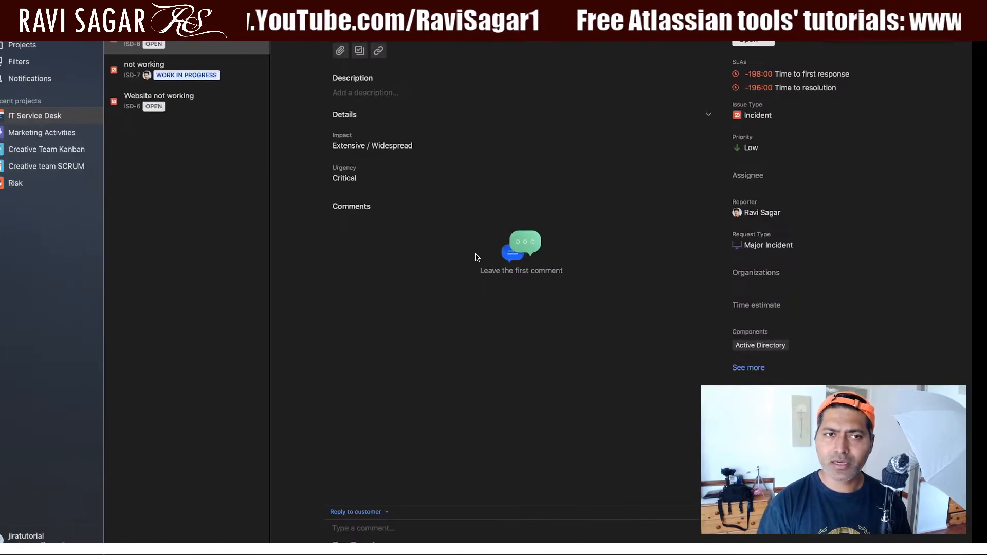
click(191, 65)
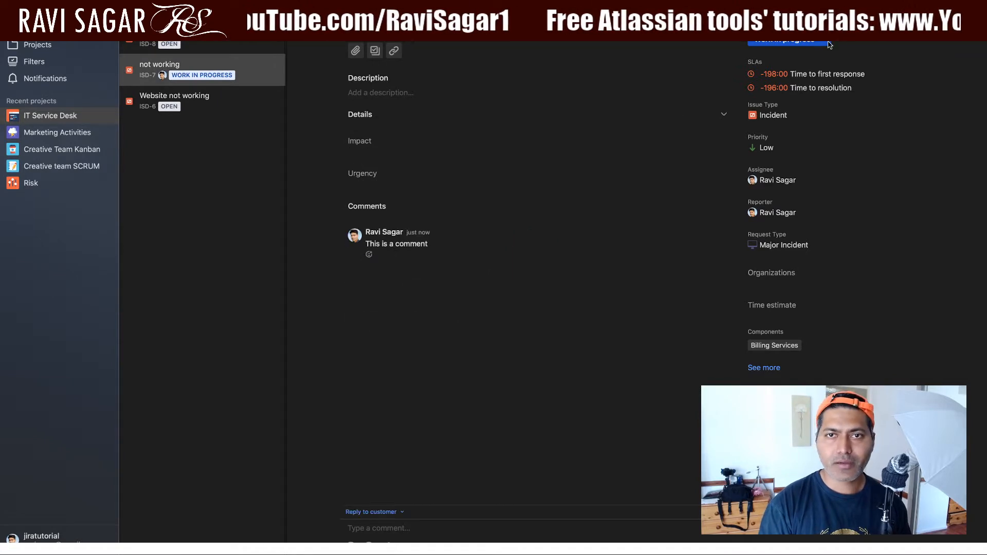
click(820, 42)
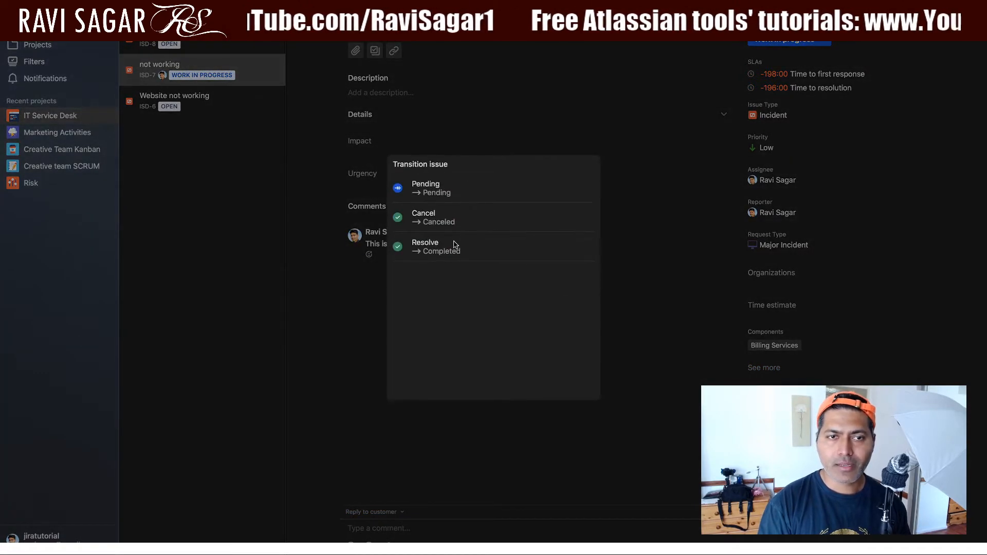
click(454, 245)
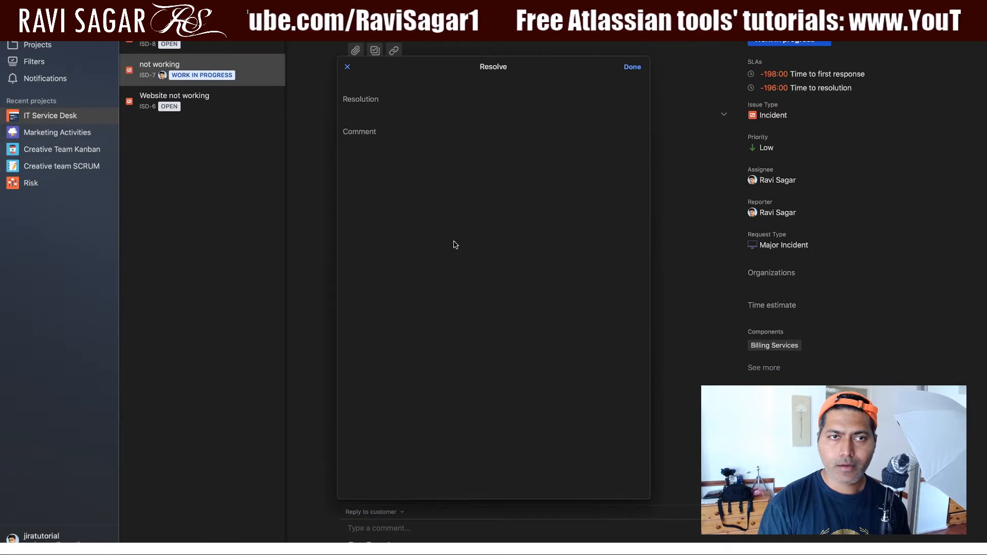
click(374, 113)
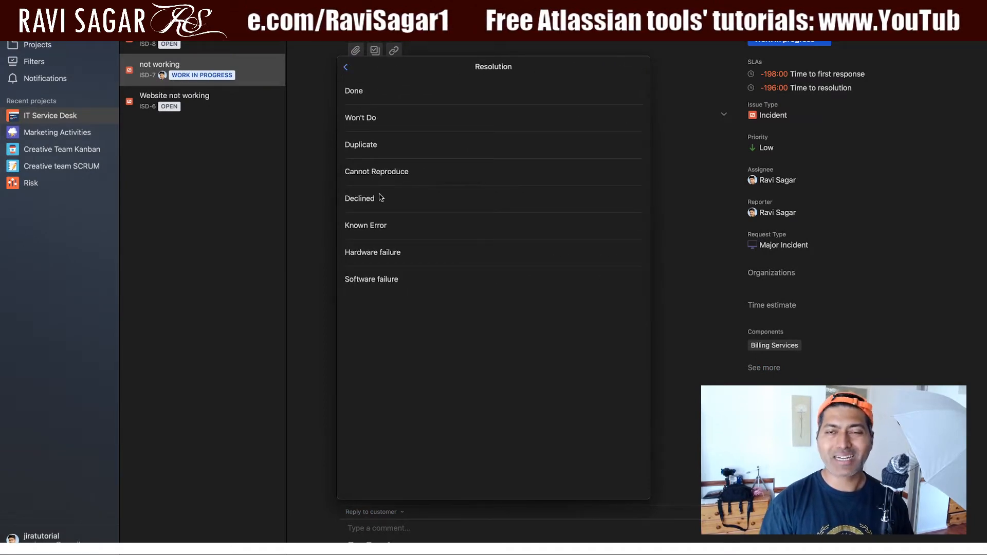
click(431, 99)
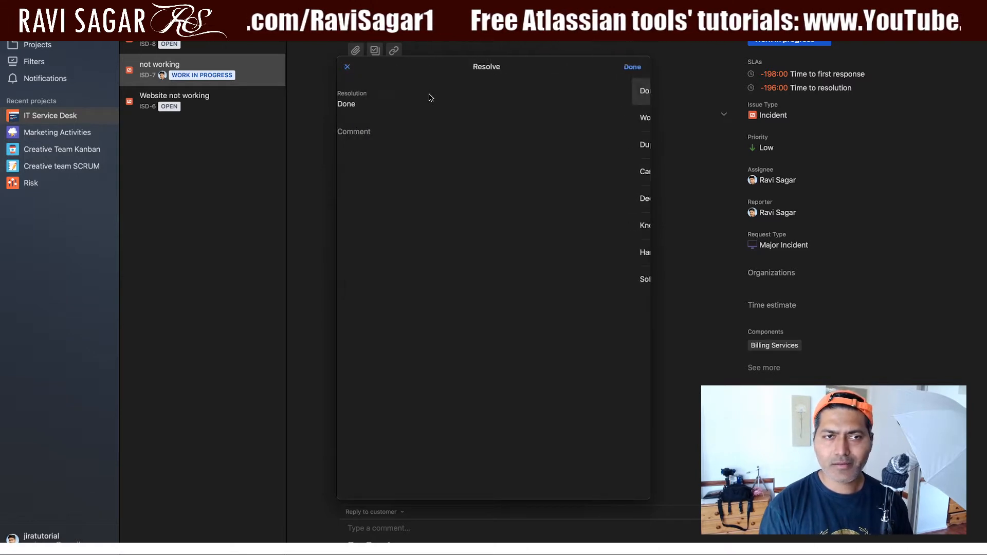
click(383, 136)
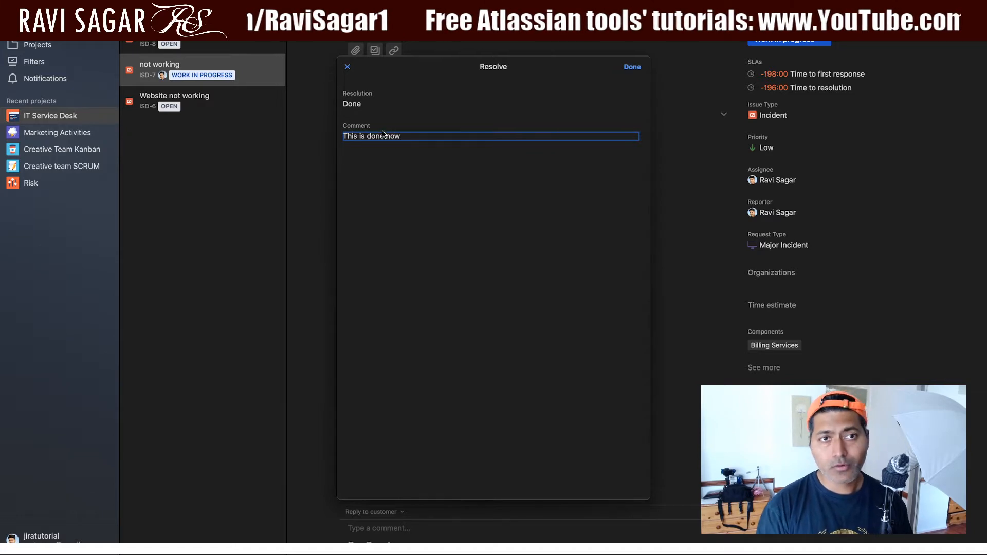
click(631, 68)
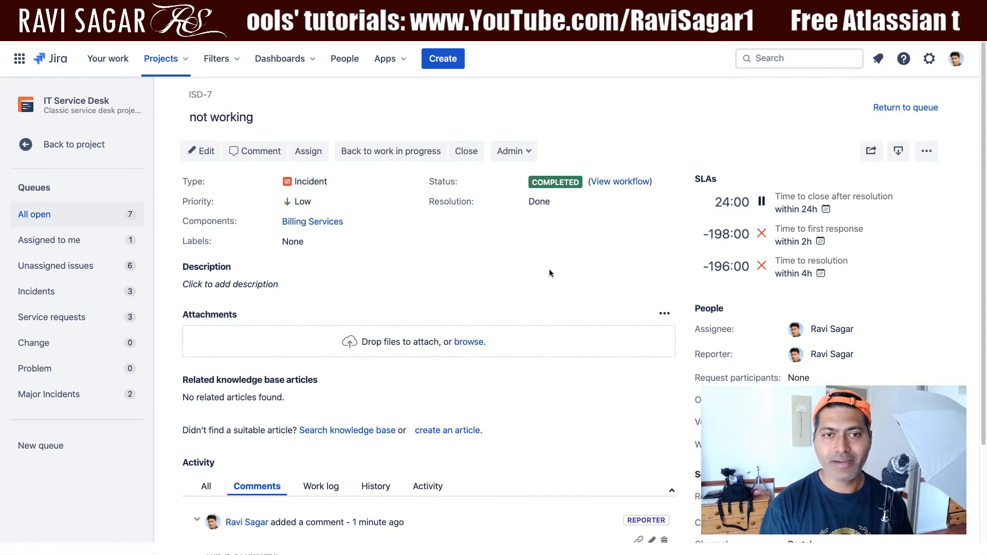
Compare the resolved ISD-7 in the desktop app and the browser, expanding its additional fields in the desktop app.
key(ctrl+Left)
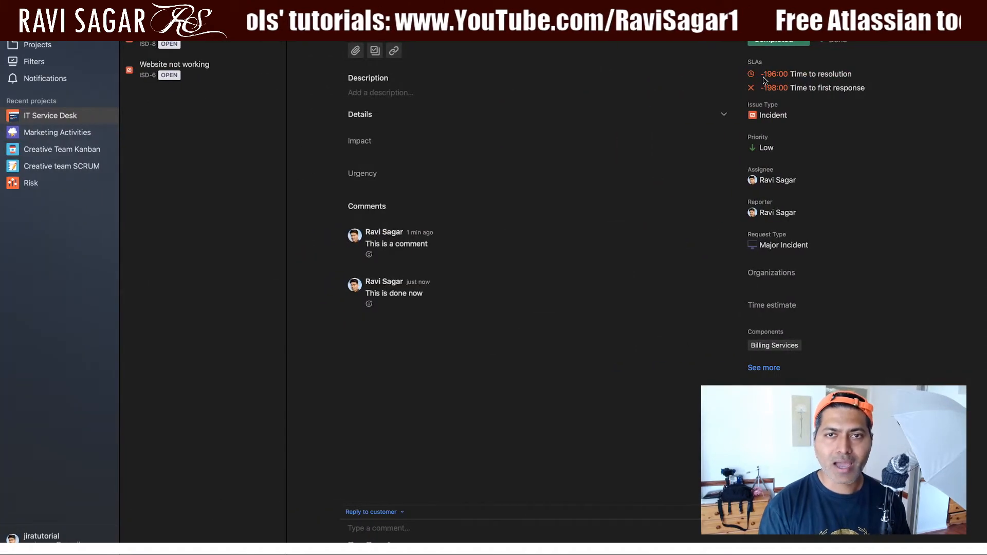
key(ctrl+Right)
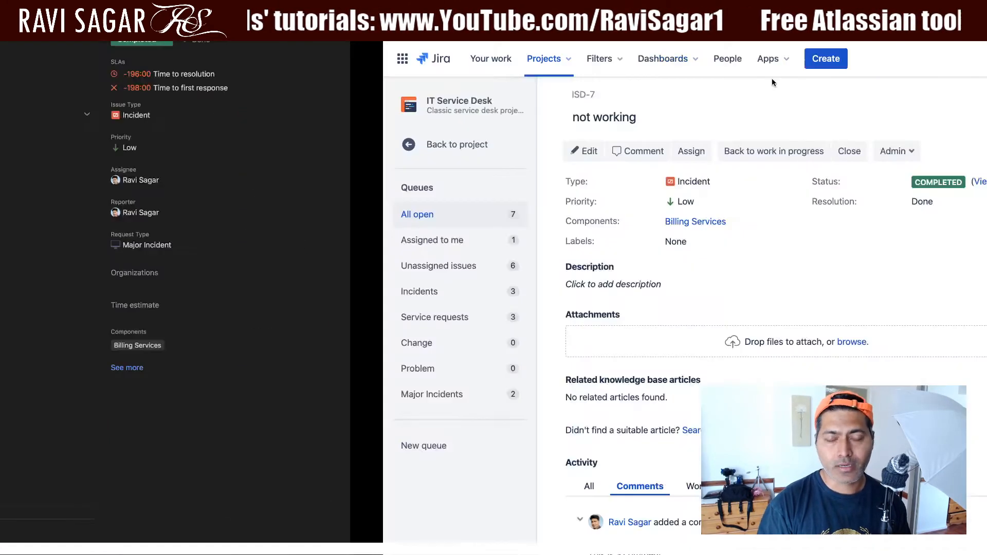
key(ctrl+Left)
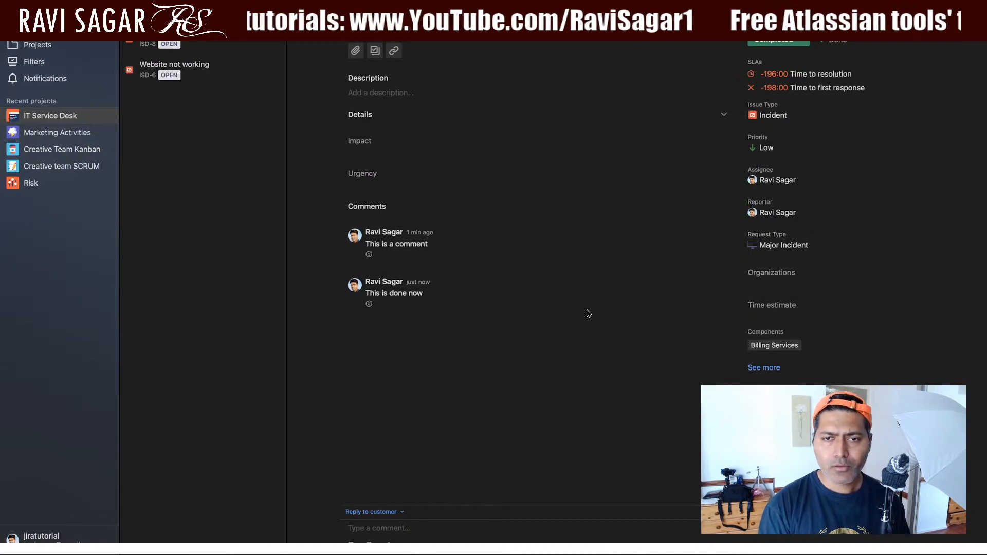
click(768, 368)
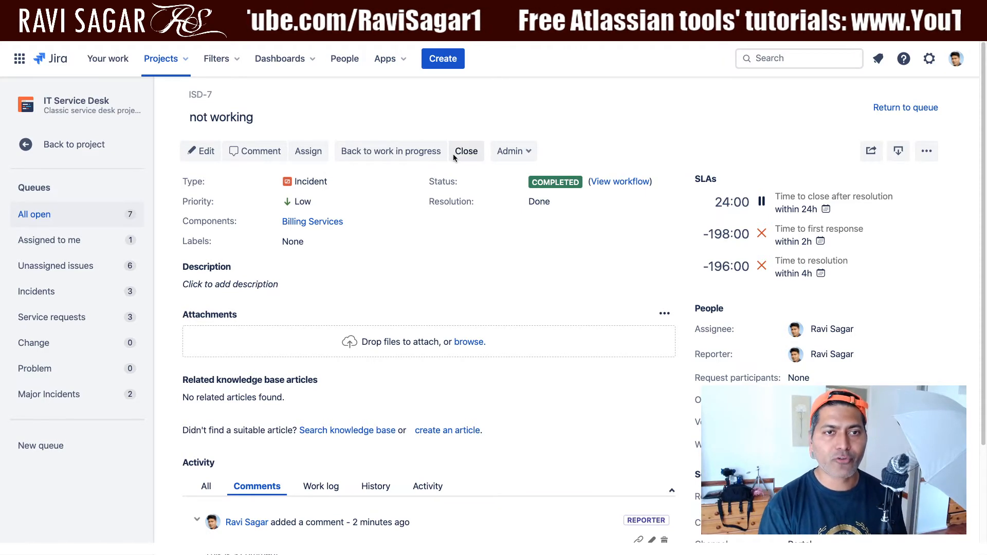
key(ctrl+Left)
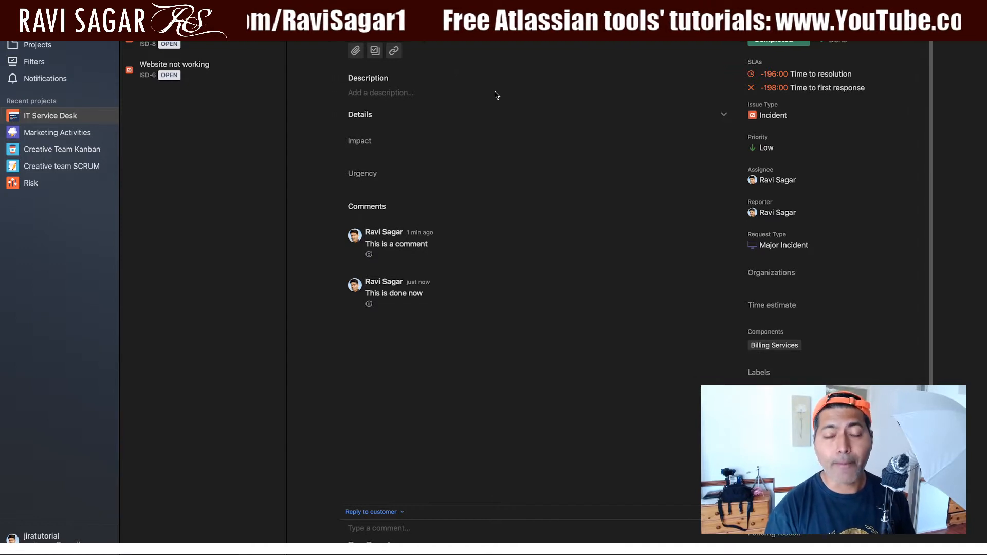
Open the Marketing Activities board in the desktop app, and open the same project's Roadmap in the browser.
click(70, 133)
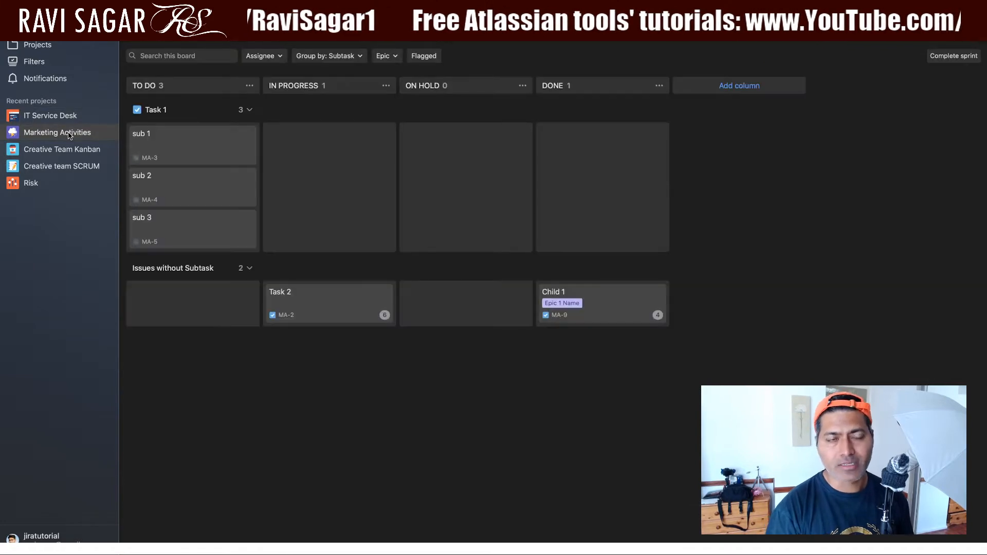
drag(338, 166, 230, 146)
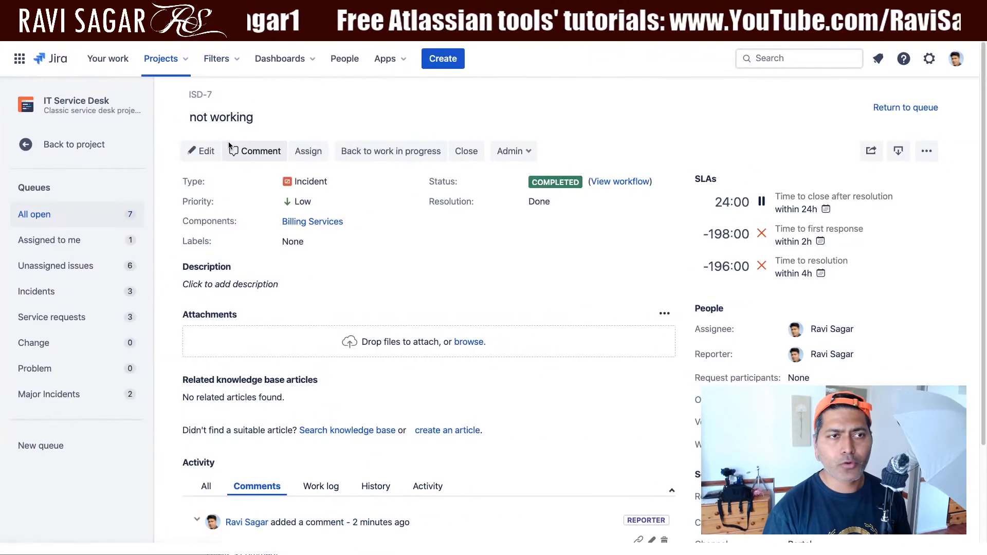
click(189, 59)
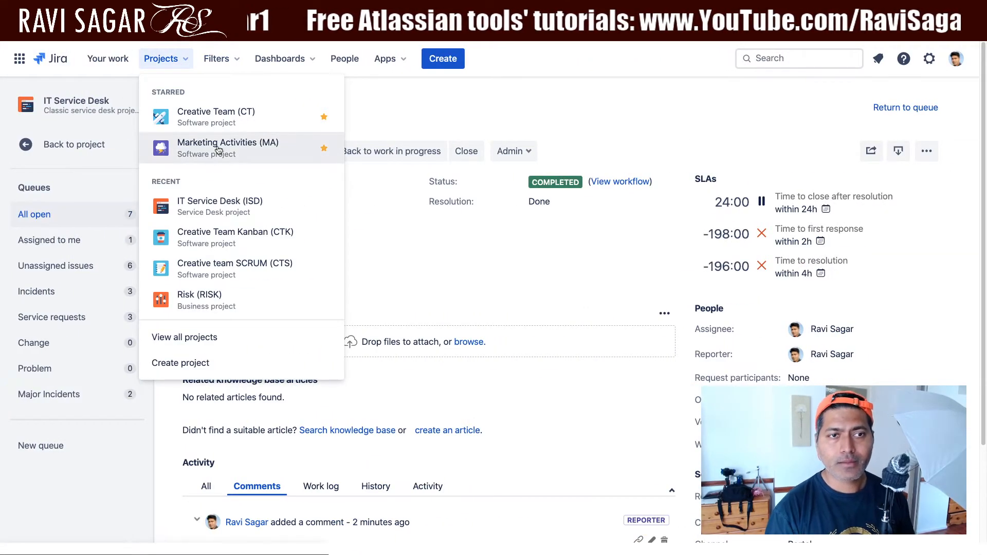
click(218, 149)
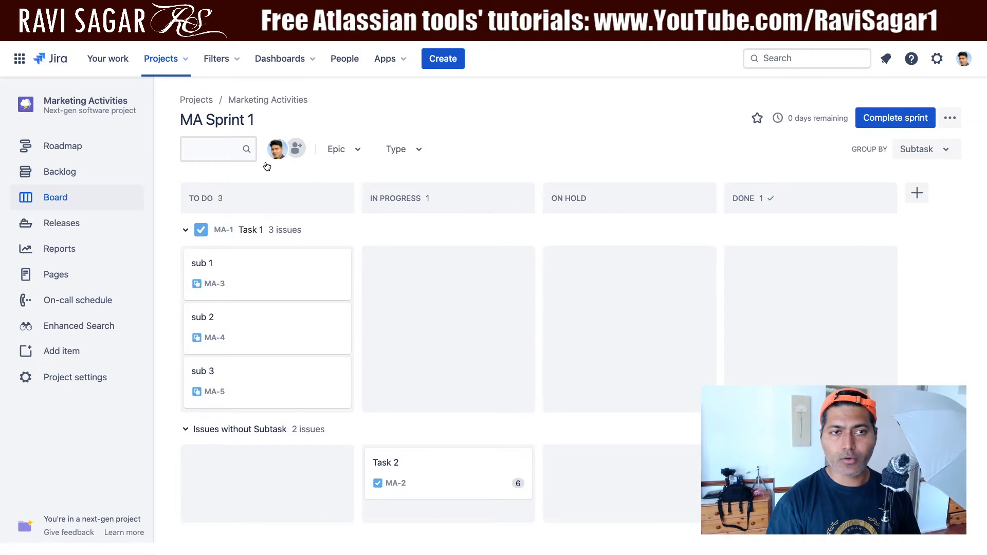
click(45, 153)
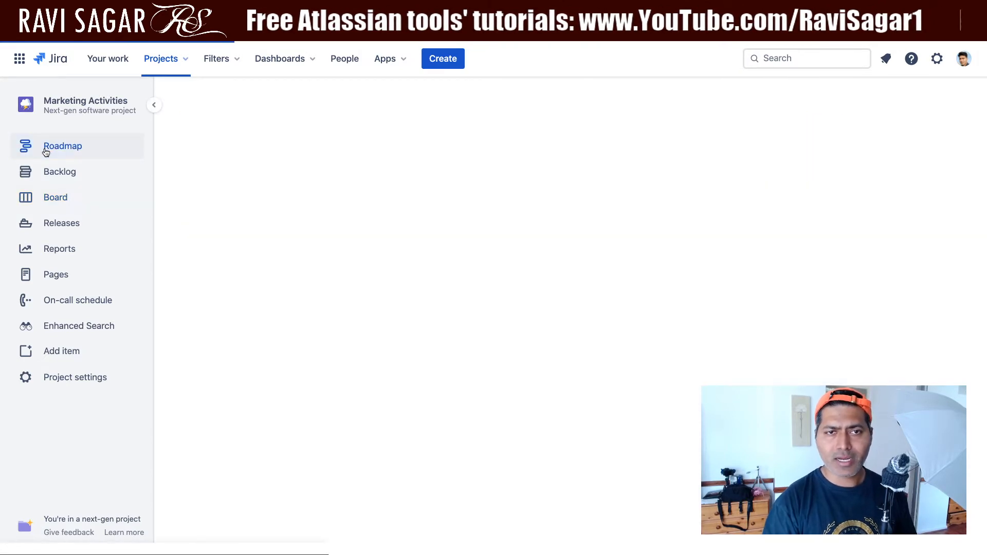
Switch to the desktop app and create an epic named "This epic" on the Marketing Activities roadmap.
key(ctrl+Right)
key(ctrl+Left)
key(ctrl+Left)
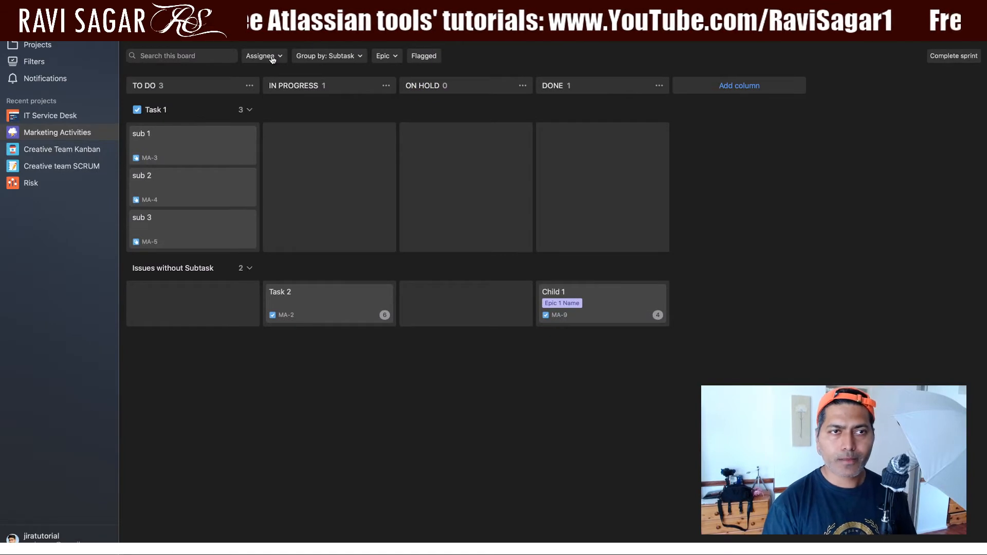
click(493, 31)
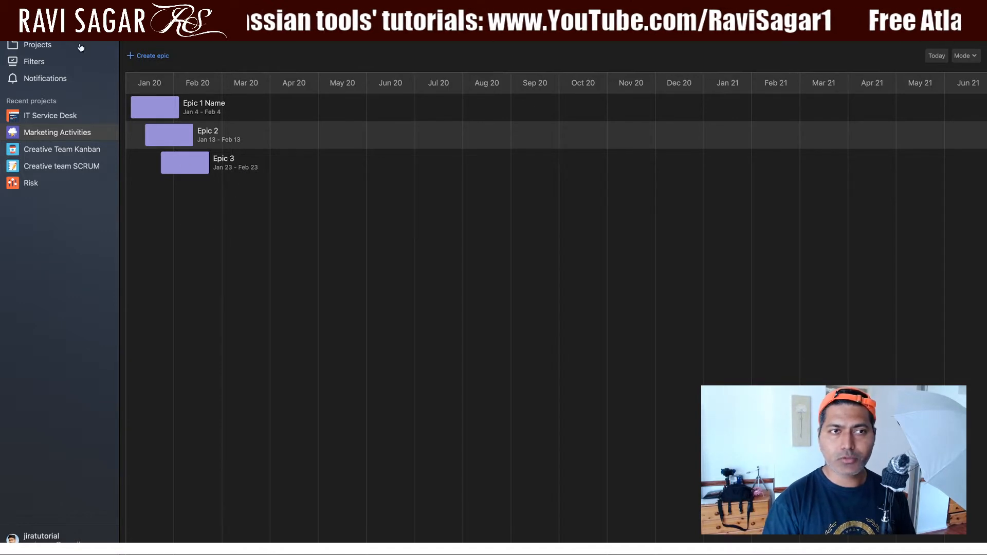
click(151, 57)
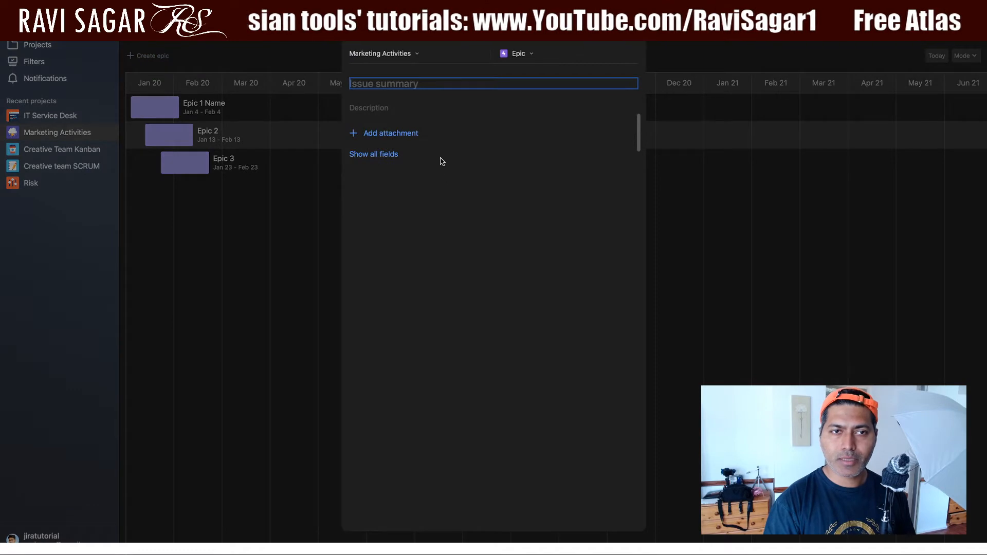
text(This epic)
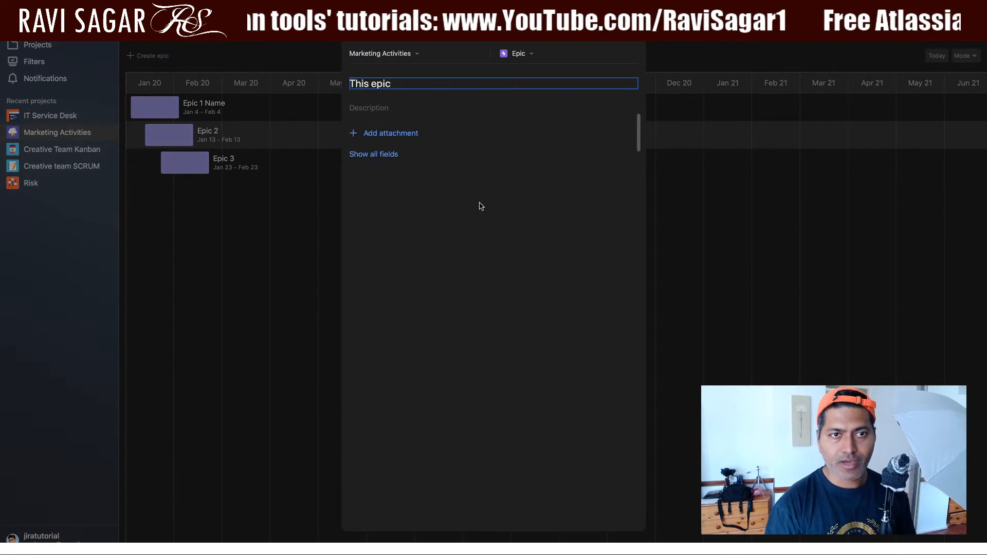
key(Return)
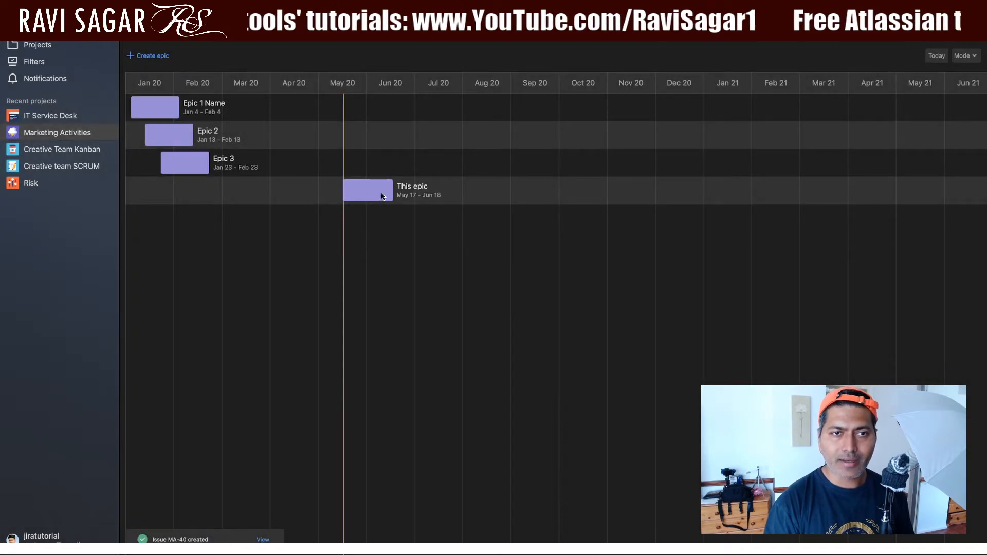
Set the start date of "This epic" to May 17, 2020 and its due date to May 26, 2020.
click(367, 193)
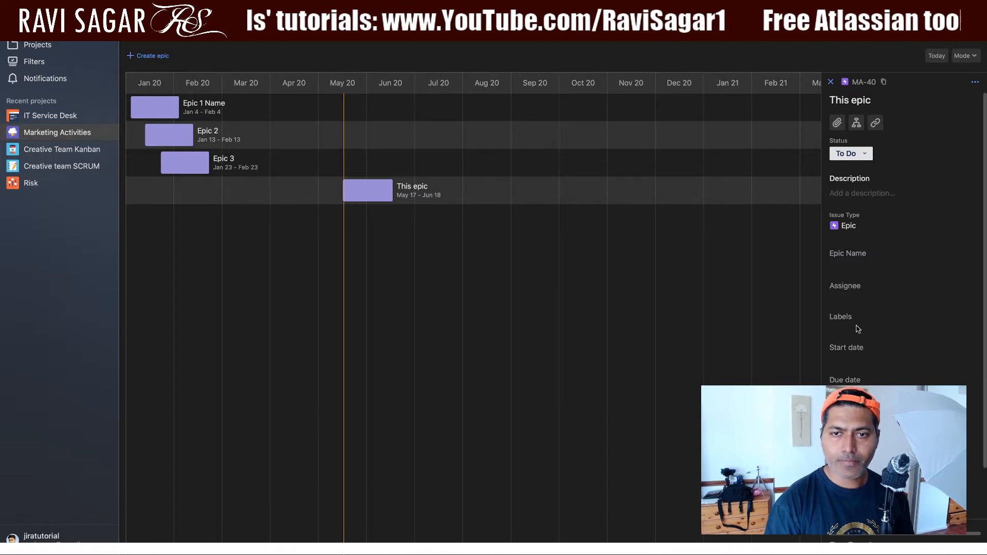
click(843, 348)
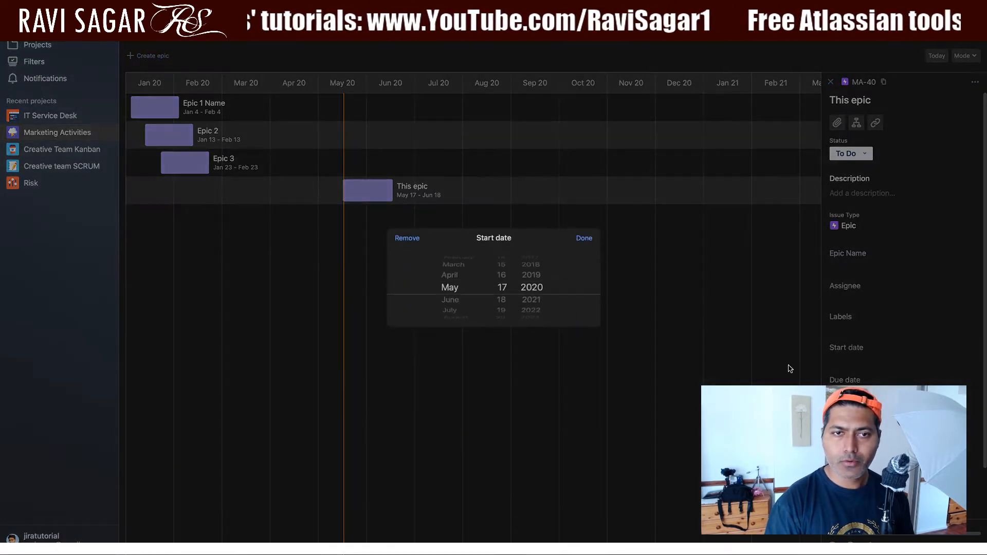
click(583, 238)
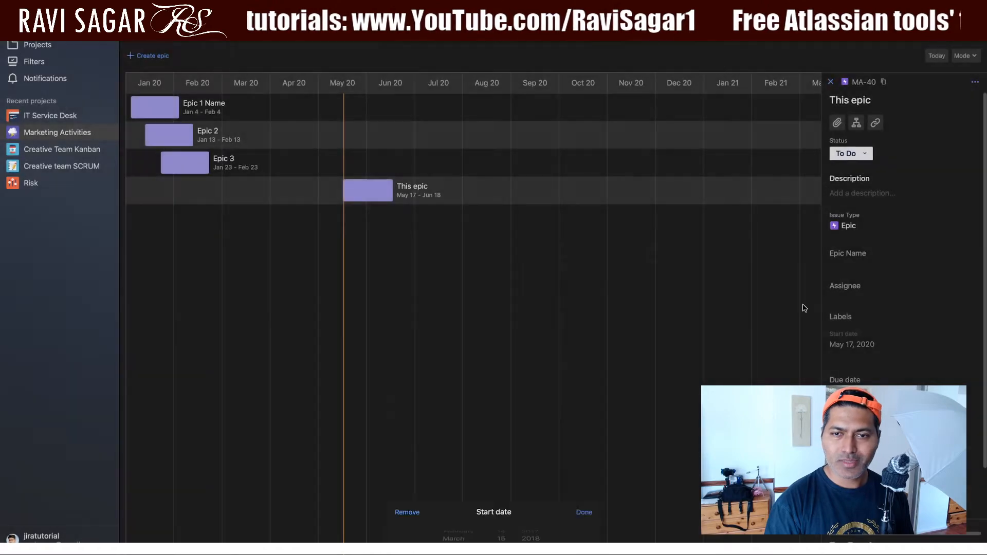
click(864, 381)
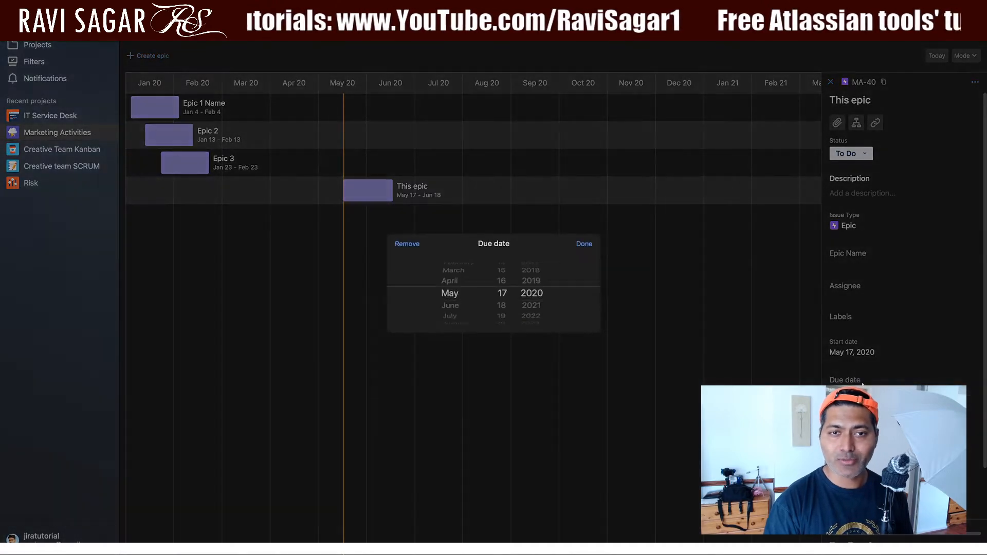
scroll(507, 304, down, 4)
scroll(506, 305, down, 4)
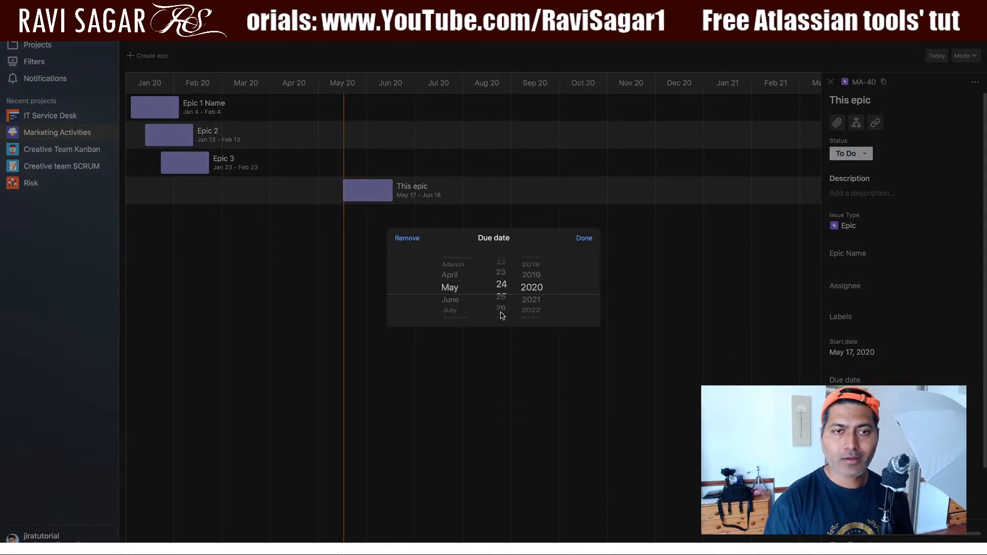
scroll(503, 305, down, 1)
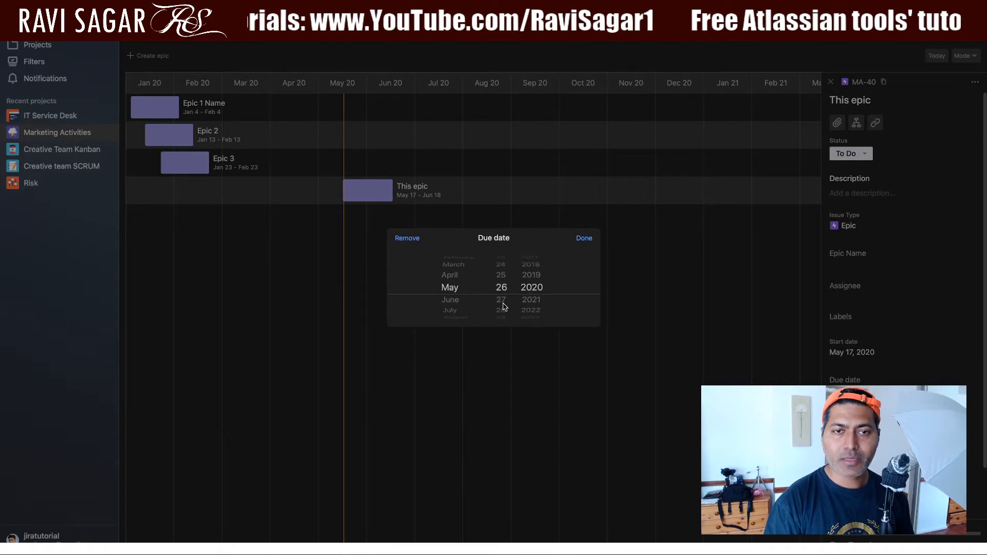
click(578, 242)
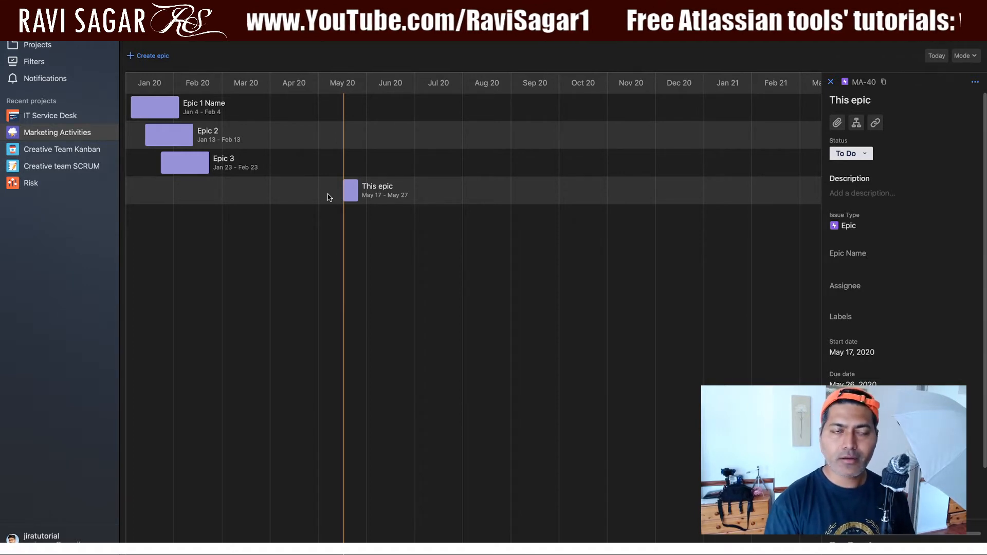
View the details of Epic 3 and switch to the browser to check the Marketing Activities roadmap.
click(196, 170)
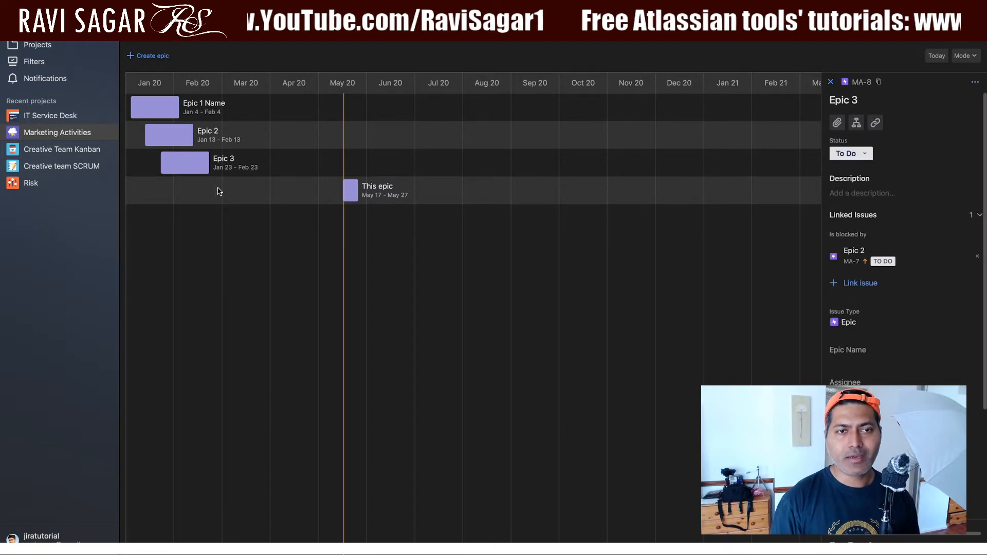
key(ctrl+Right)
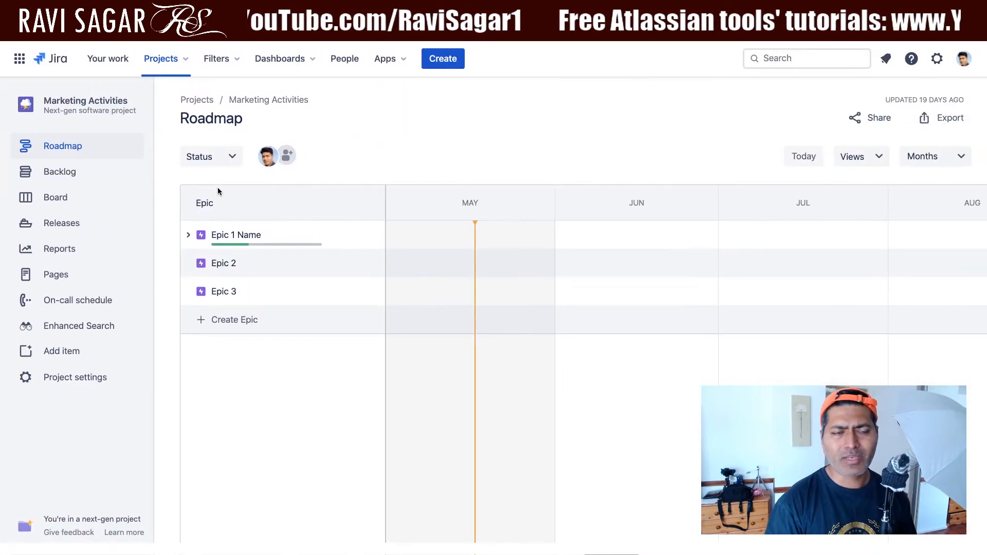
Refresh the Marketing Activities roadmap in the browser and extend the end of the "This epic" bar into June.
click(188, 235)
click(189, 235)
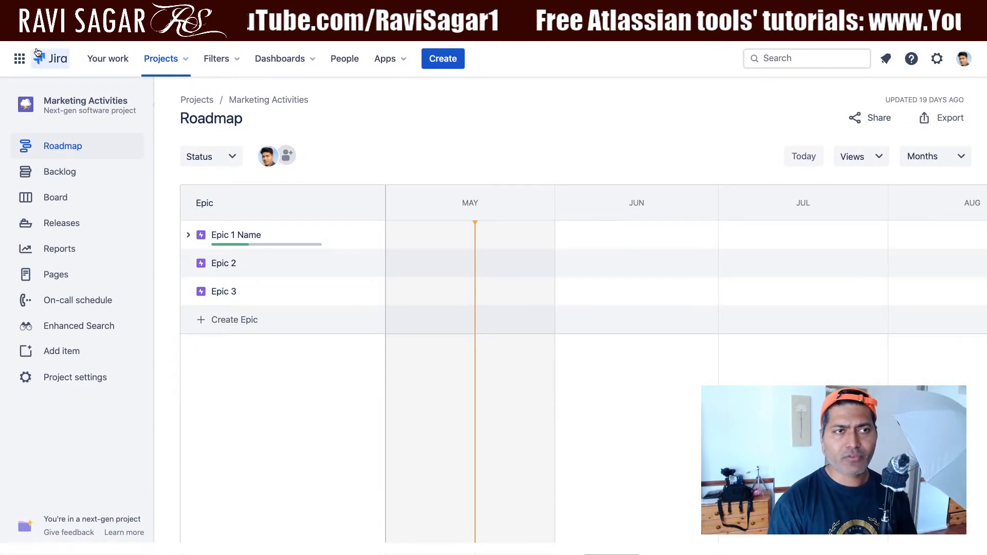
key(super+r)
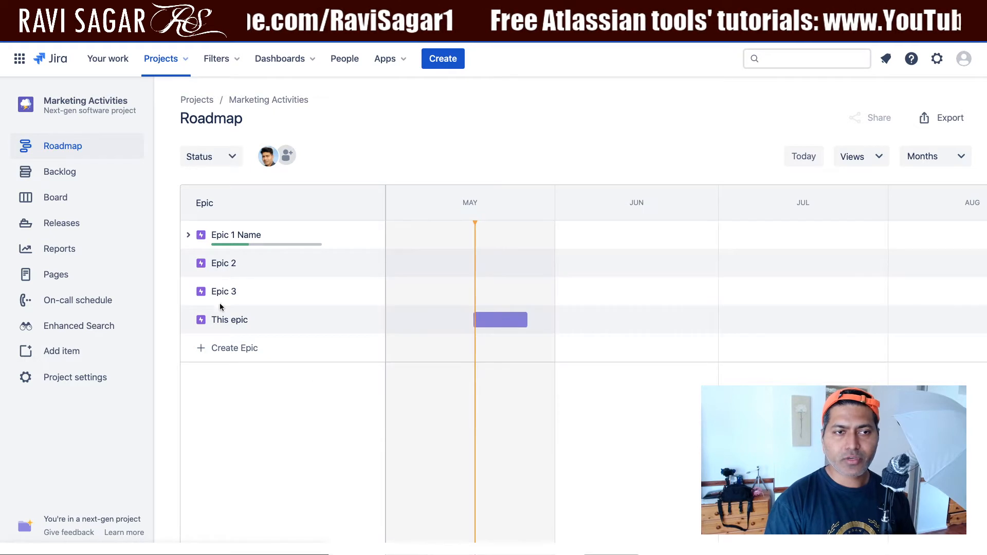
mouse_move(520, 322)
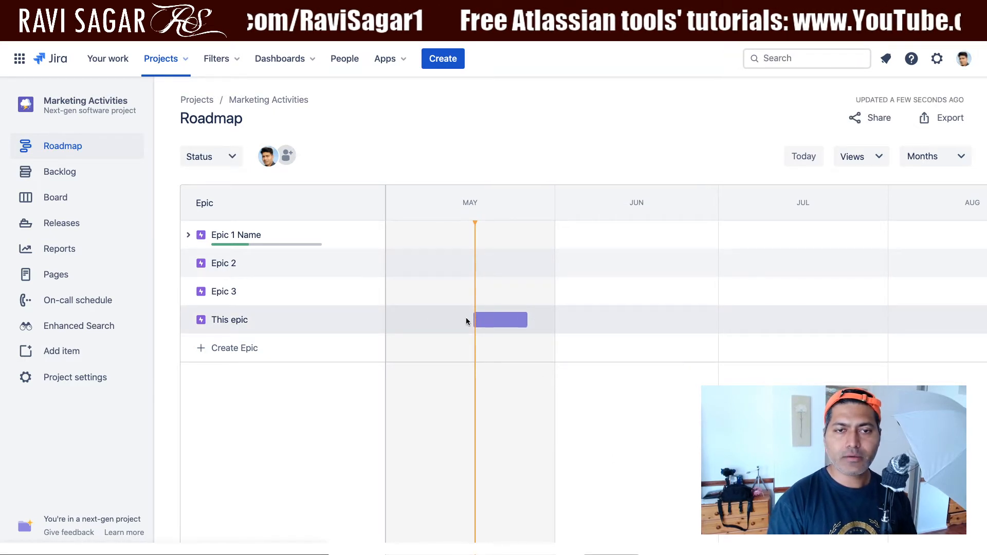
drag(525, 321, 653, 323)
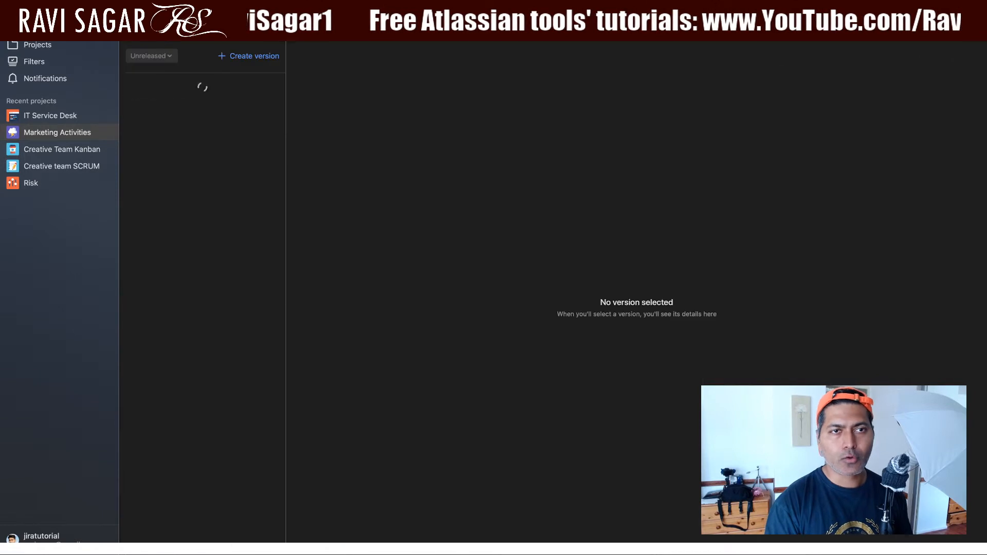
Switch to the desktop app and look through the Marketing Activities releases, reports, and project settings.
click(151, 91)
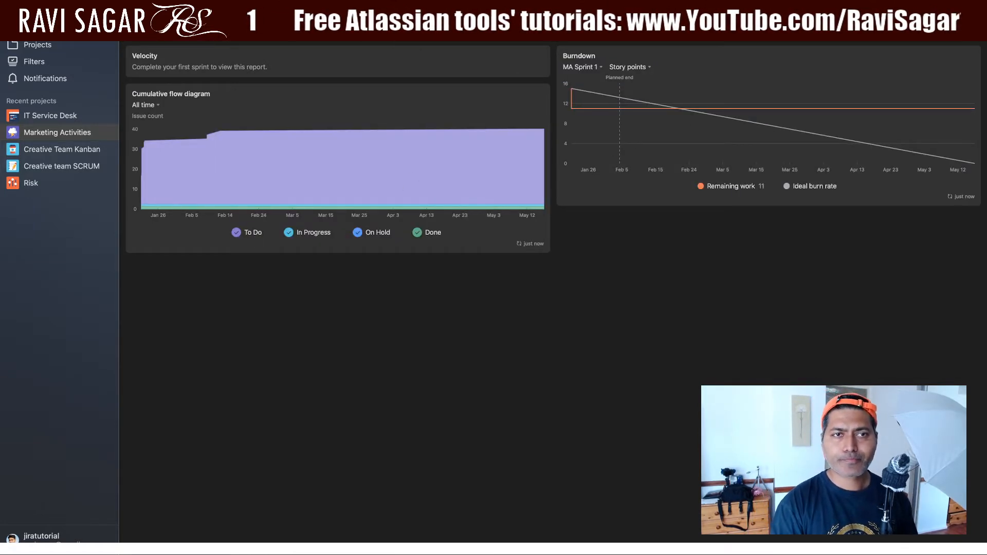
click(278, 32)
click(457, 79)
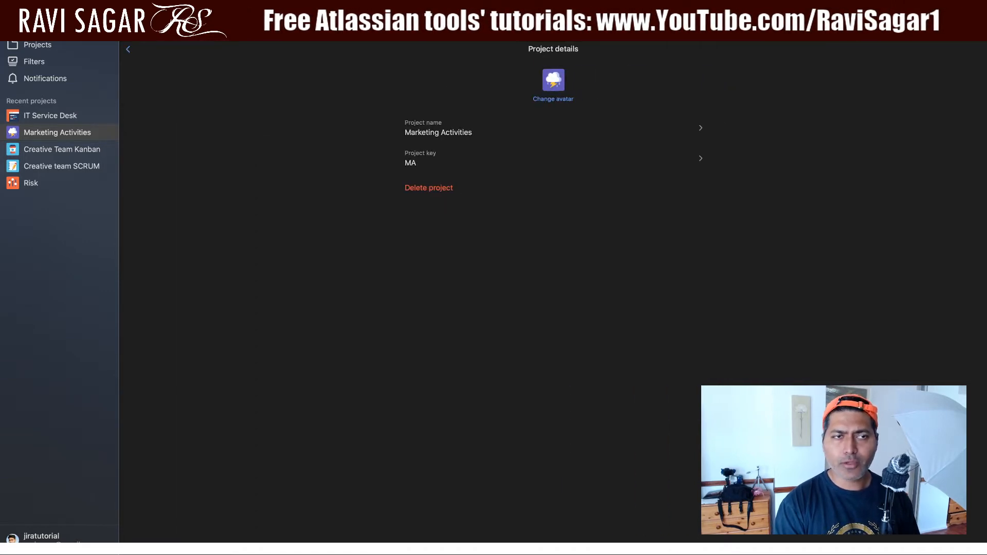
click(128, 50)
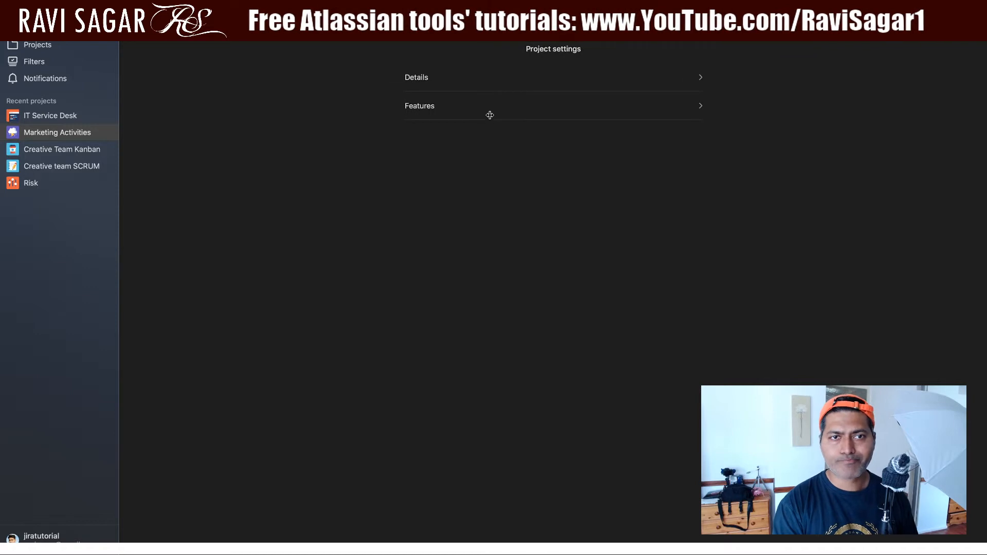
click(490, 115)
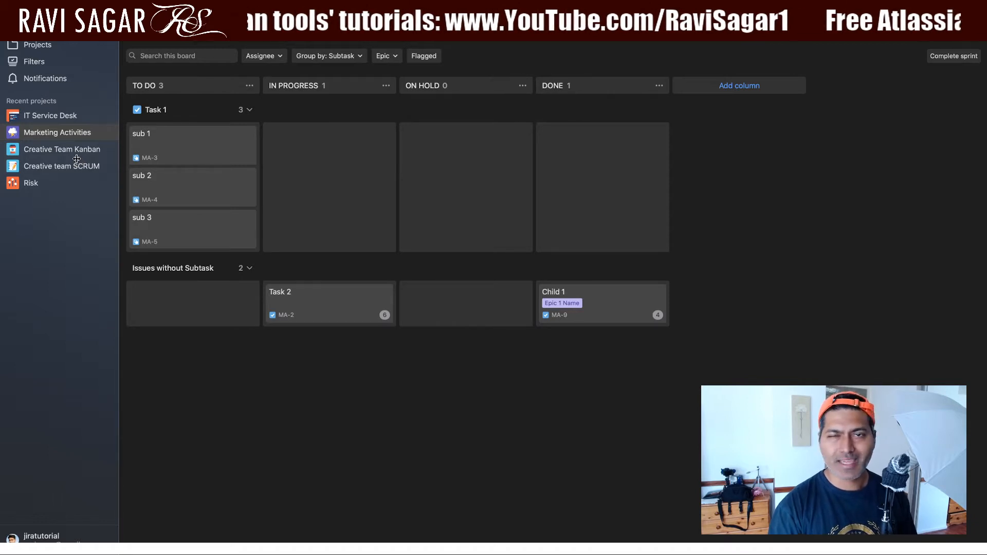
On the Creative team SCRUM board, move "Story 2" and "2" to In Progress and "Sub 1" (CTS-9) to Done.
click(53, 170)
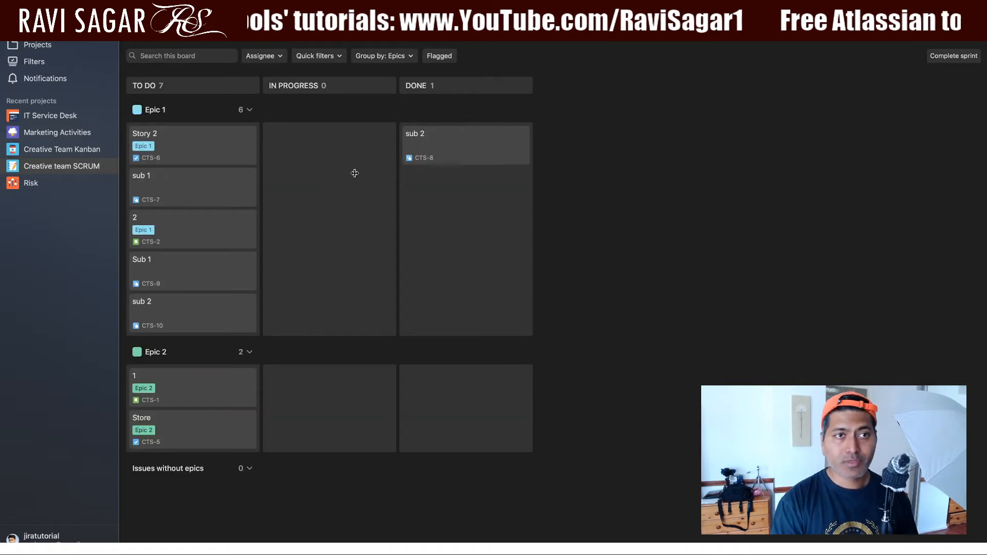
drag(206, 144, 353, 159)
drag(203, 190, 341, 197)
drag(197, 188, 460, 221)
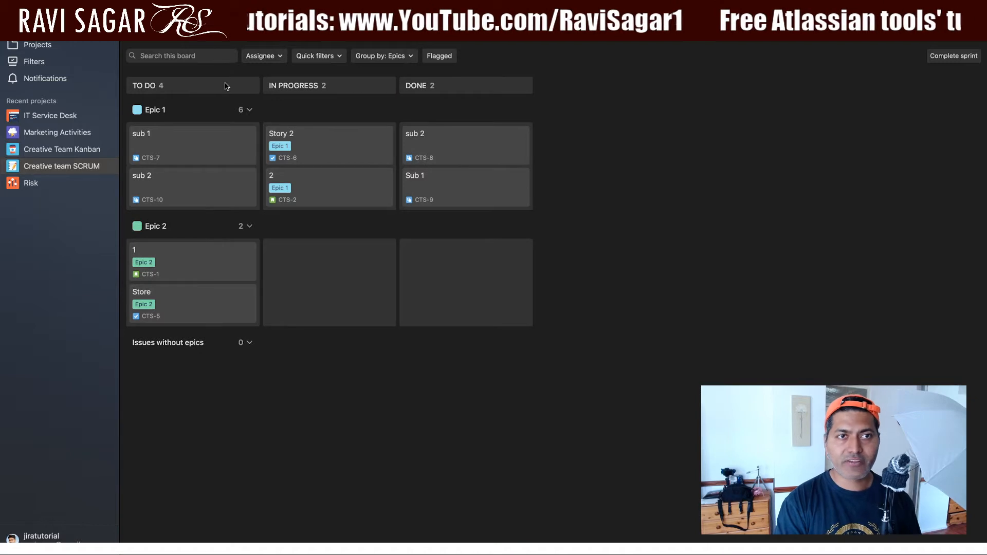
View the available boards, and open the Creative team SCRUM backlog to inspect the active CTS Sprint 2 section.
click(154, 31)
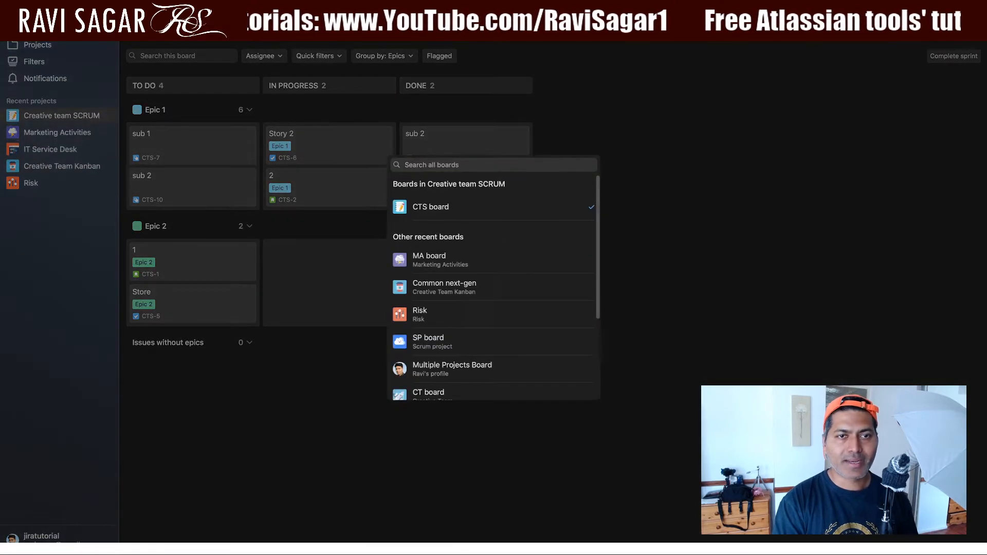
key(Escape)
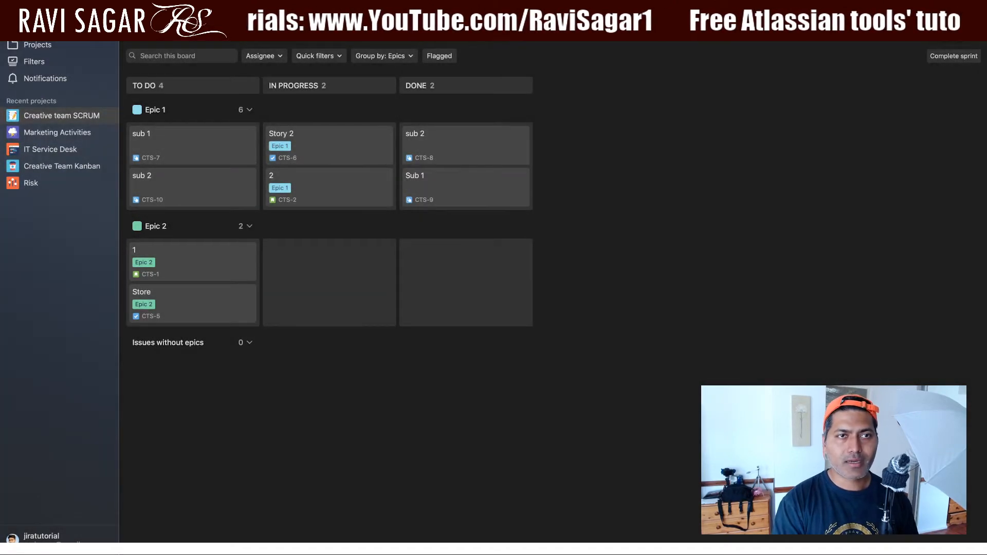
click(175, 31)
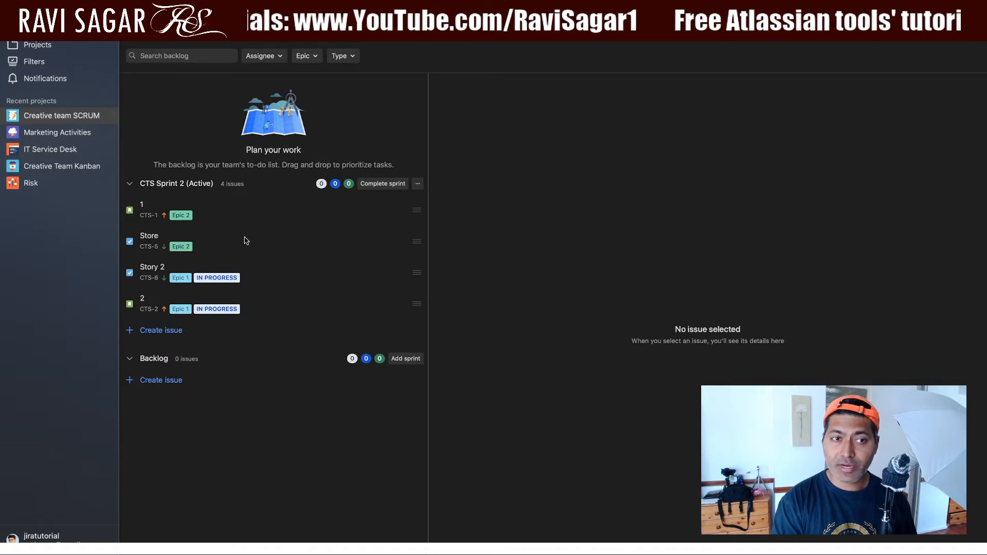
click(130, 185)
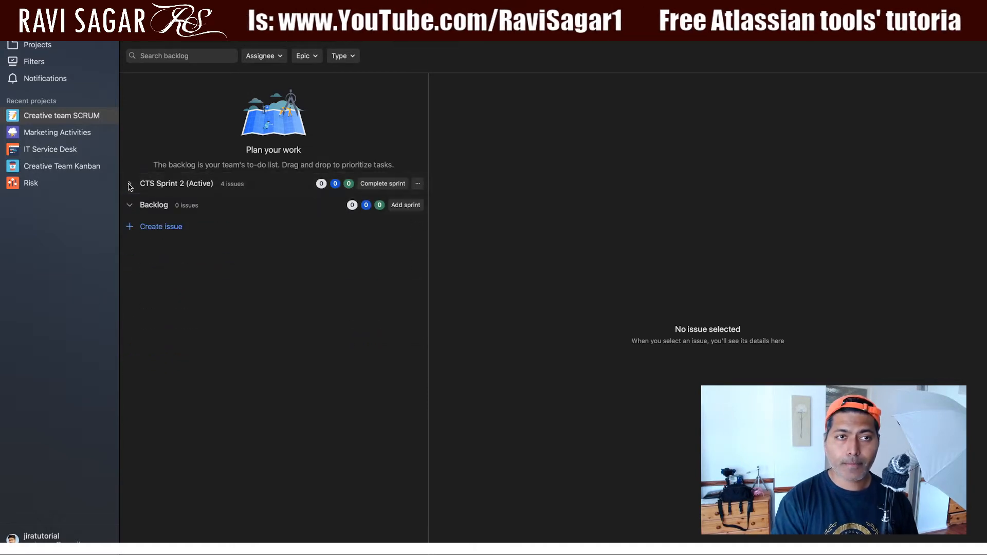
click(130, 185)
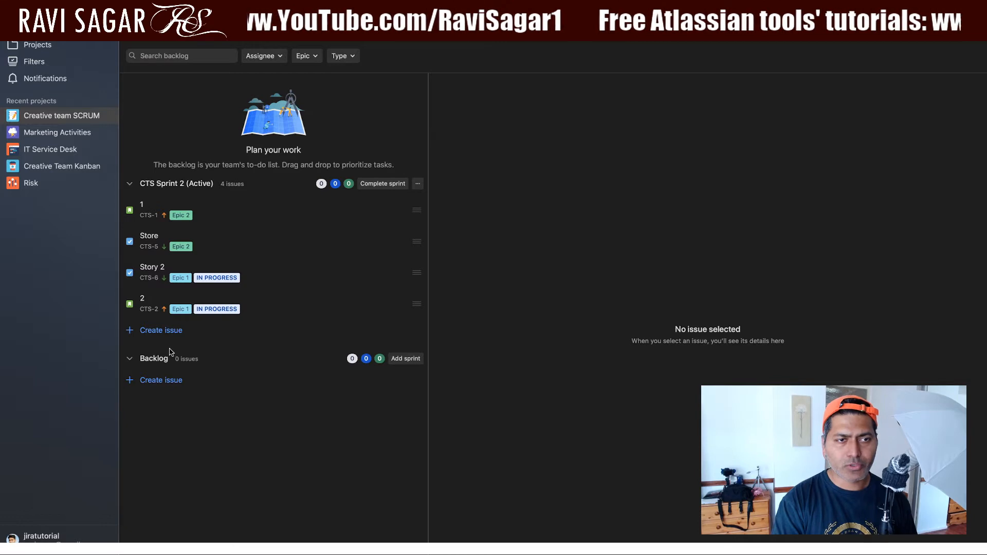
Add a sprint named "Sprint" to the Creative team SCRUM backlog.
click(405, 361)
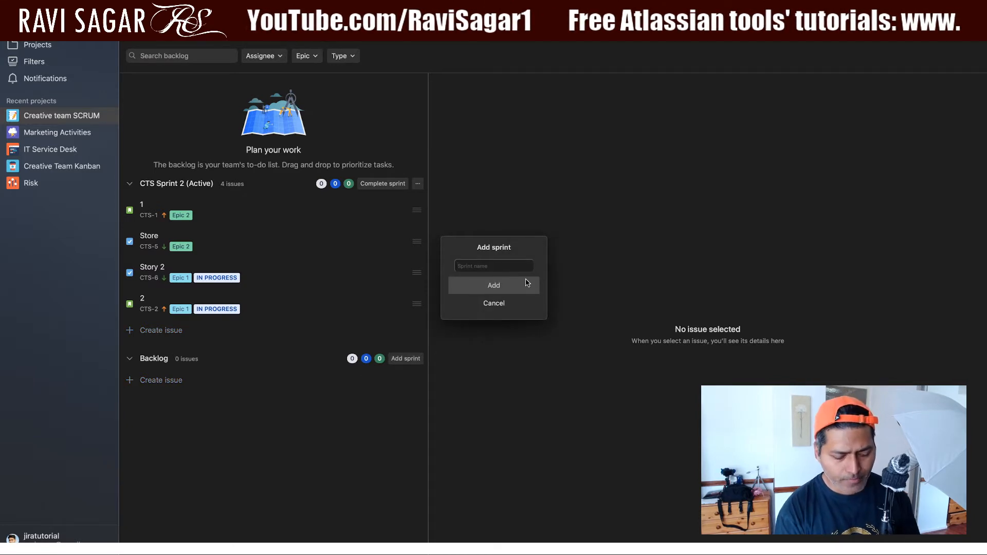
text(Sprint)
key(Return)
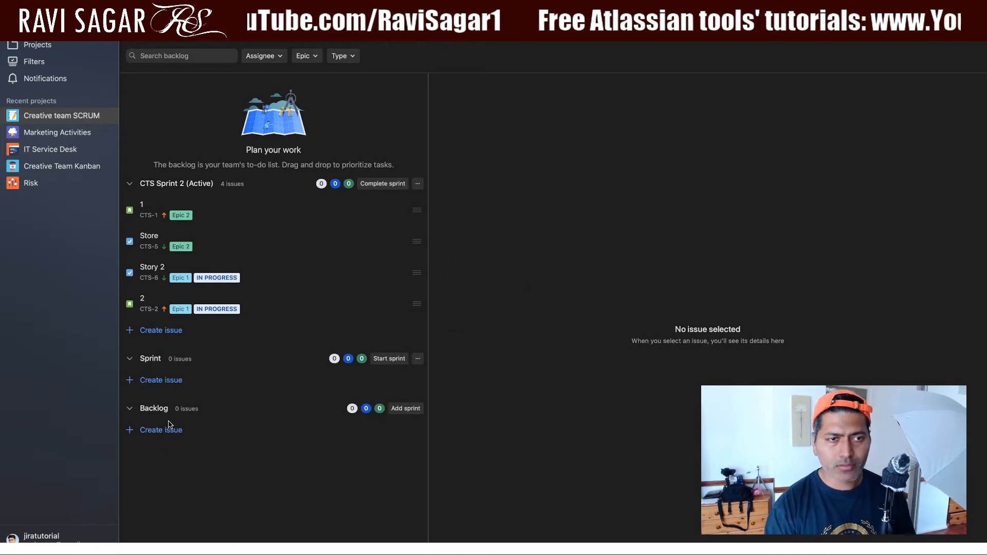
Create an issue with the summary "This is new issue" in the sprint named "Sprint".
click(159, 381)
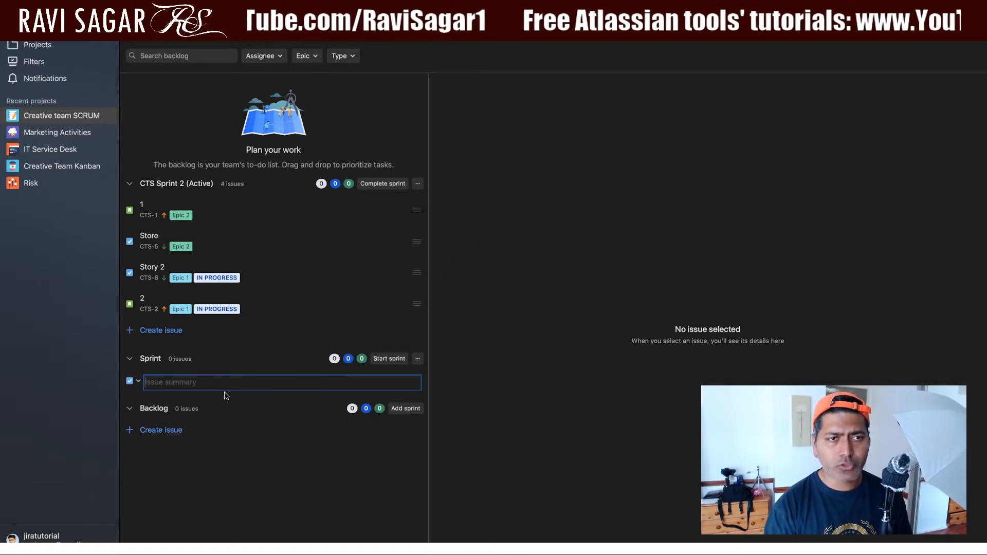
text(This is )
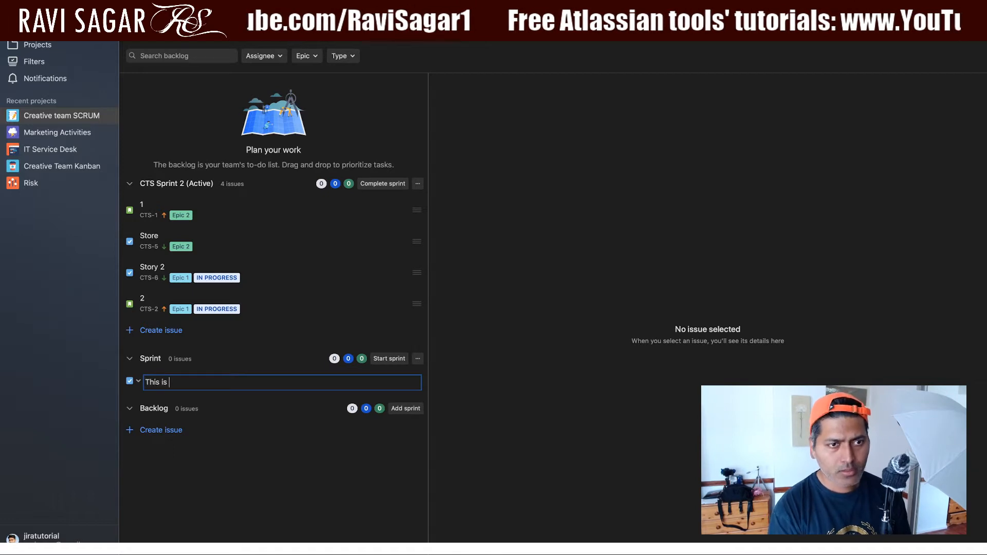
text(new issue)
key(Return)
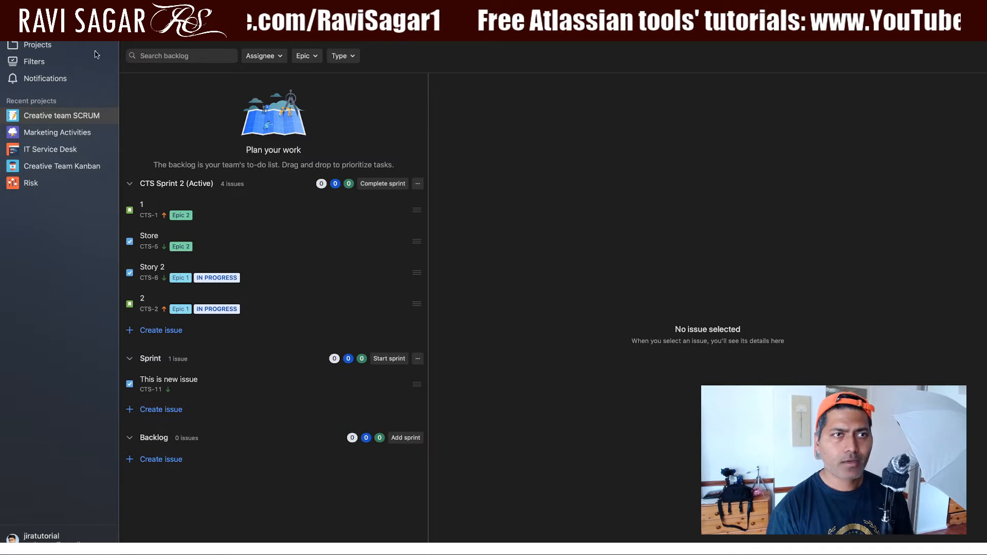
Start a new issue in Creative team SCRUM, look at the issue types, and enter the summary "This is a summary of my issue".
key(c)
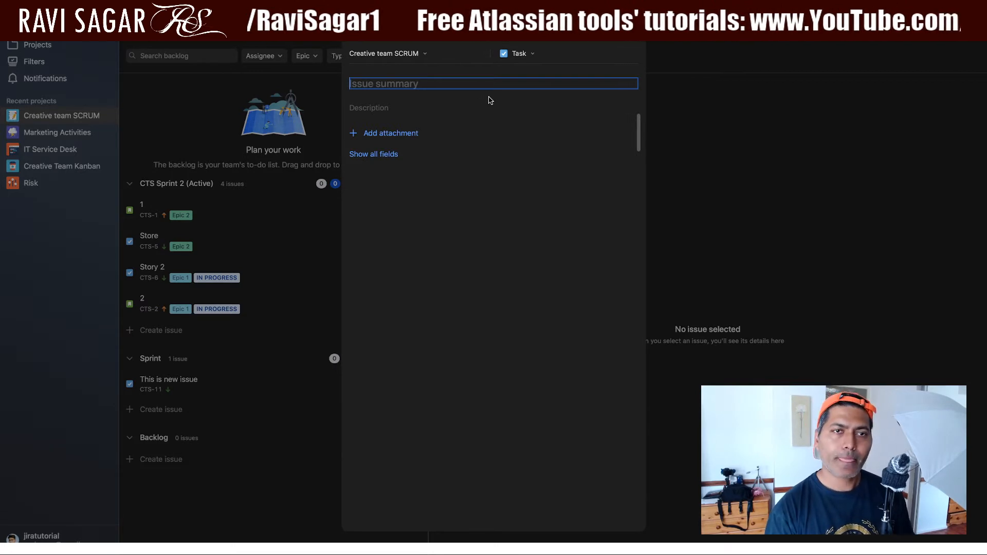
click(519, 53)
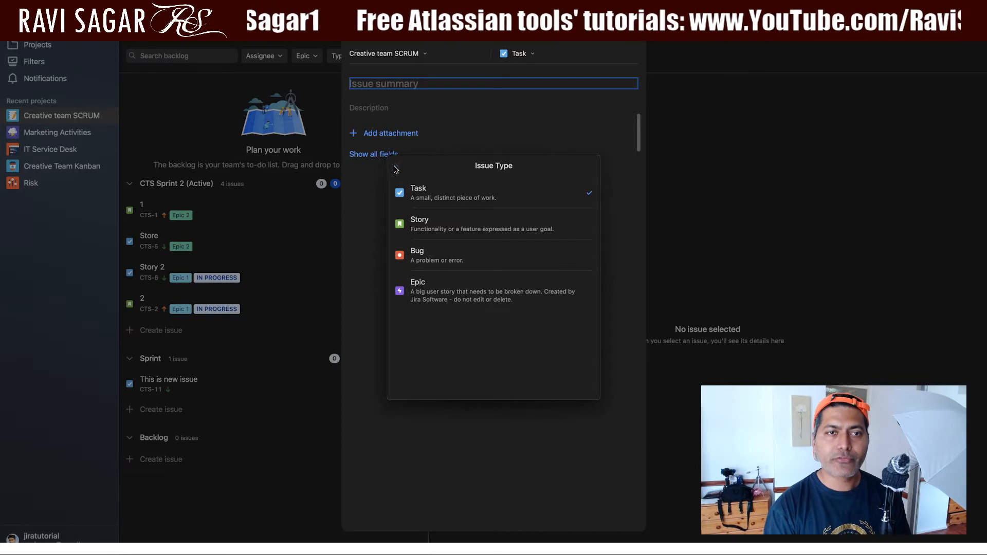
click(397, 165)
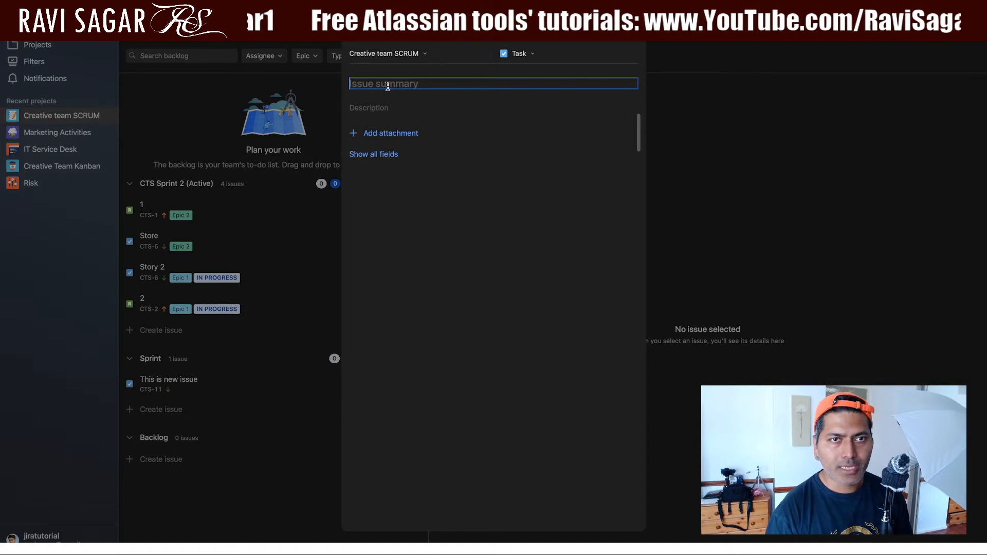
click(371, 107)
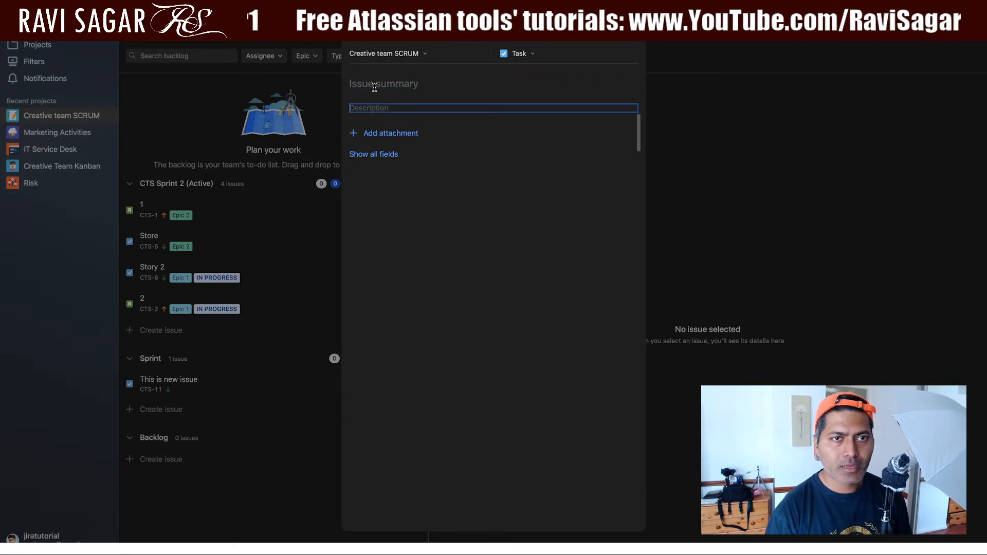
click(375, 84)
text(f)
key(BackSpace)
text(Thi)
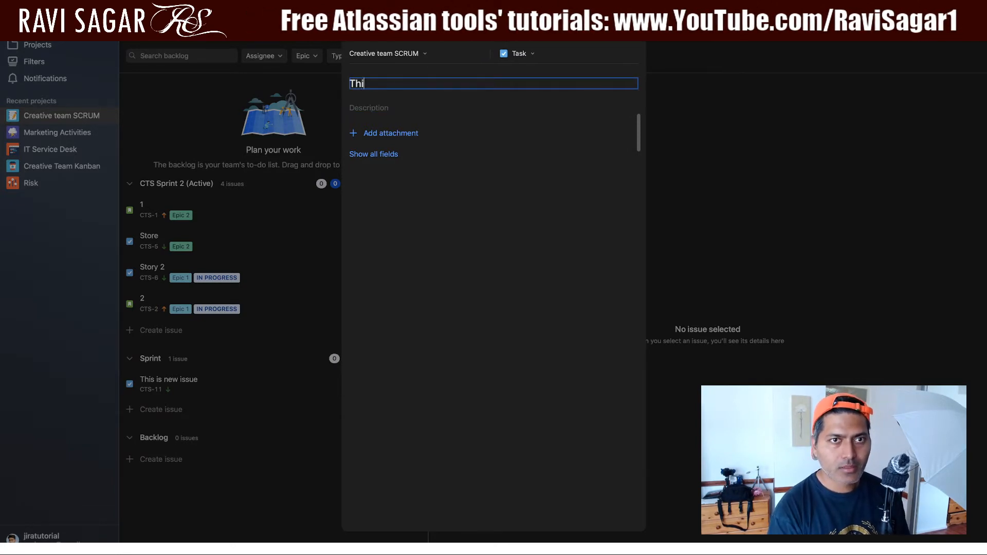
text(s is a summary )
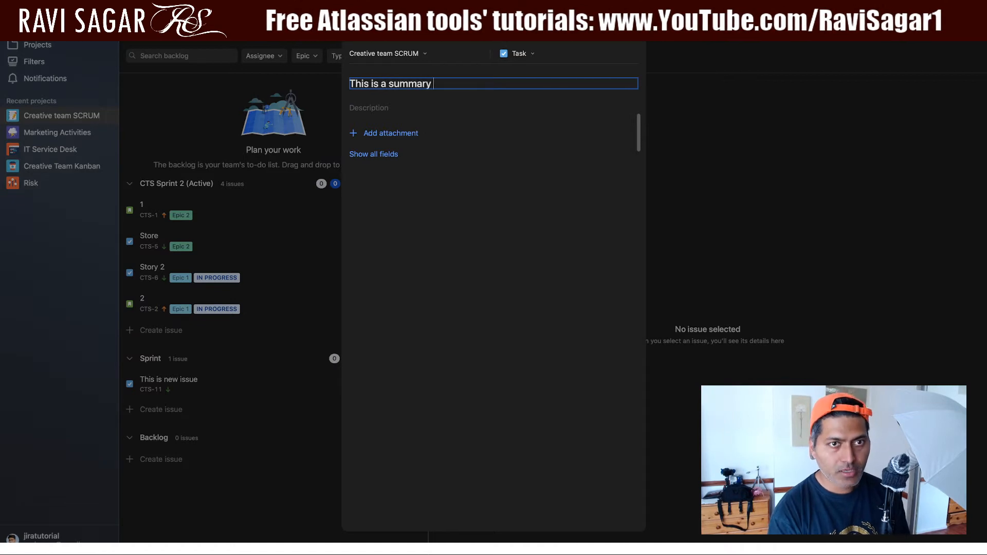
text(of my issue)
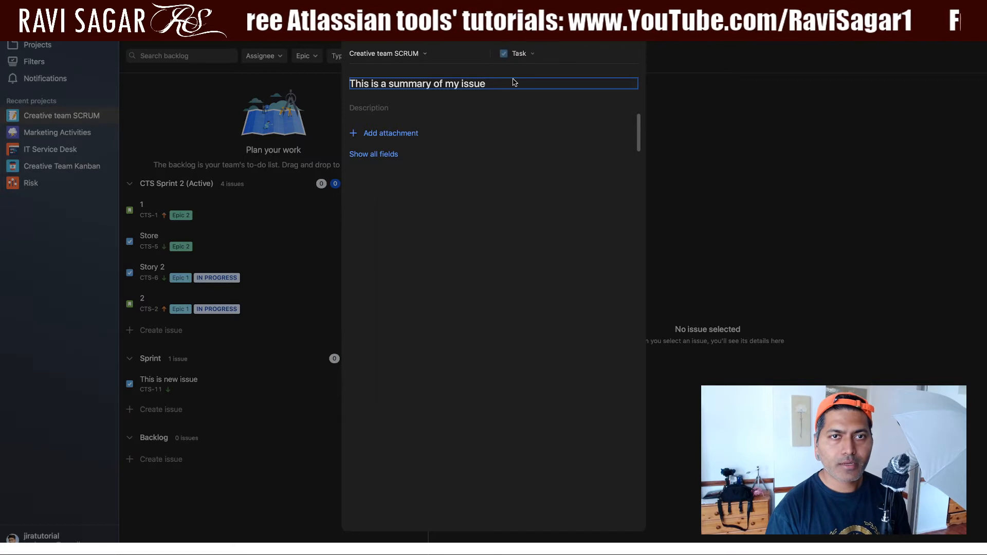
Change the new issue's type to Story and enter the description "This is my description".
click(519, 54)
click(442, 226)
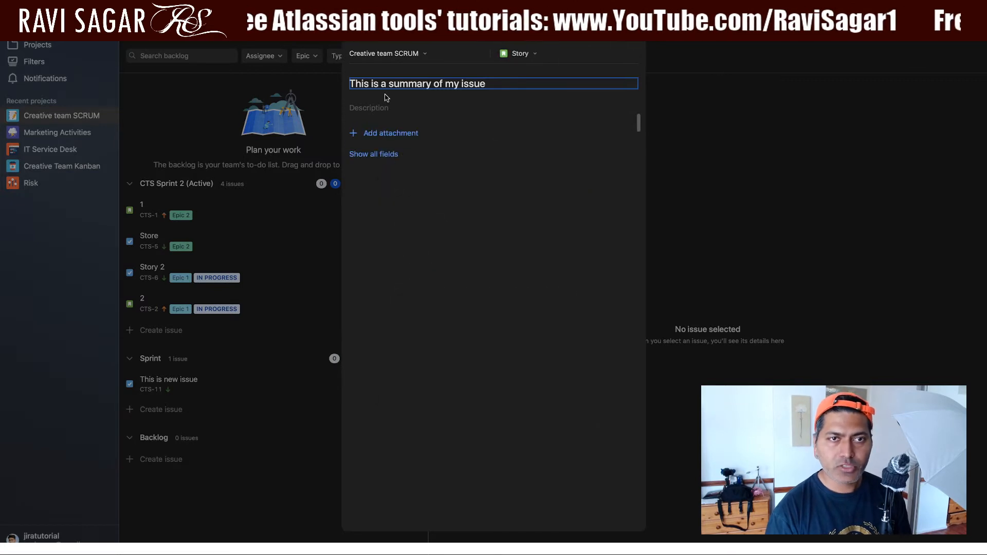
click(359, 107)
text(This )
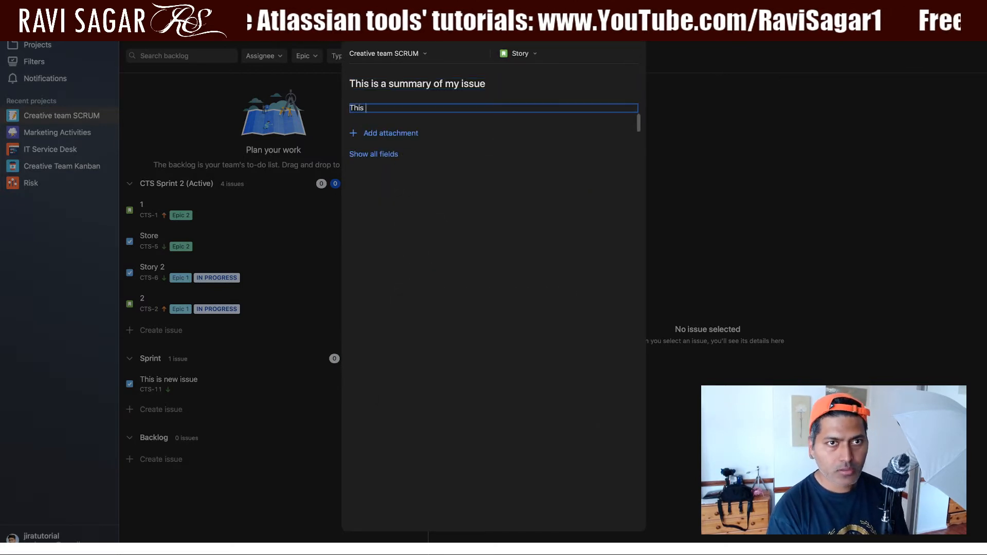
text(is my description)
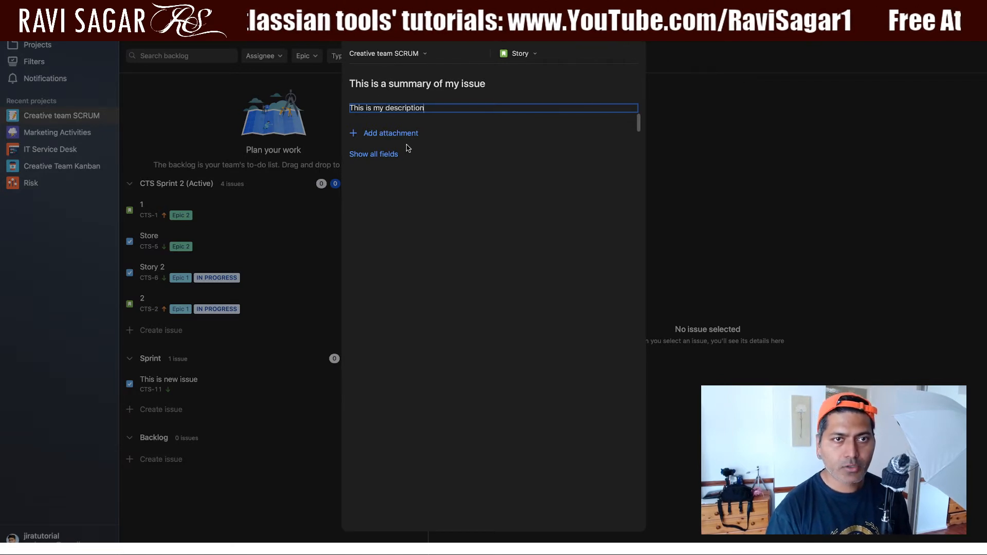
Show all fields of the new story and view its priority and label options without changing them.
click(385, 155)
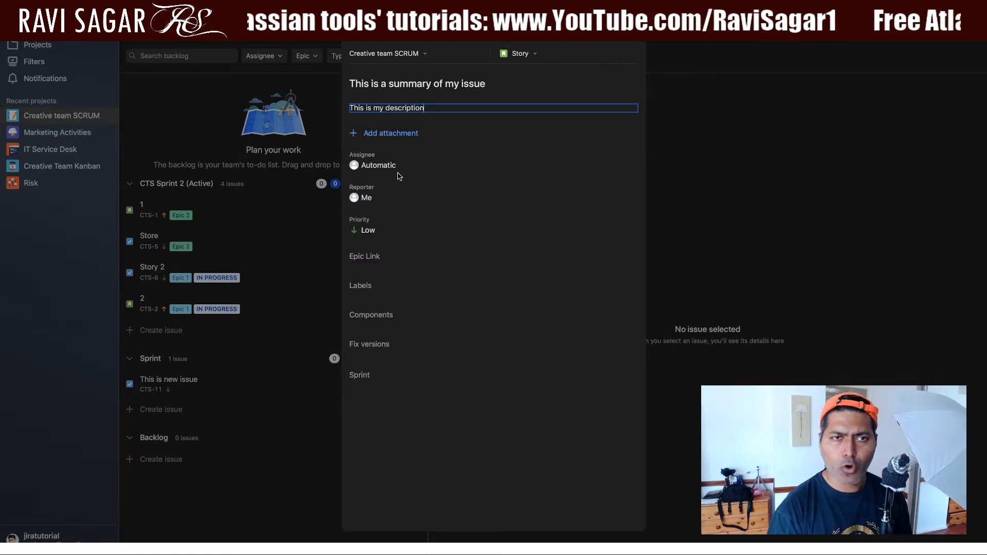
click(363, 229)
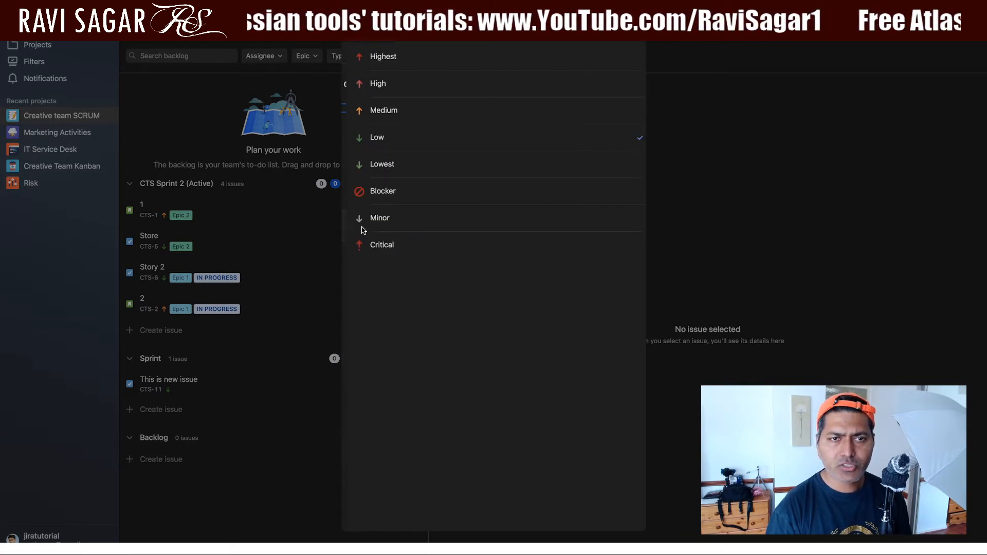
click(351, 38)
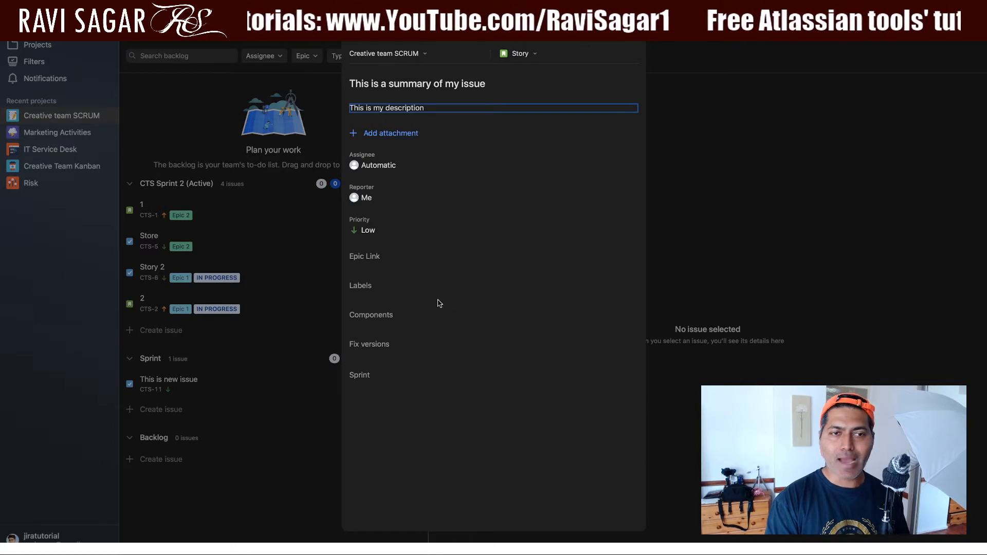
click(391, 291)
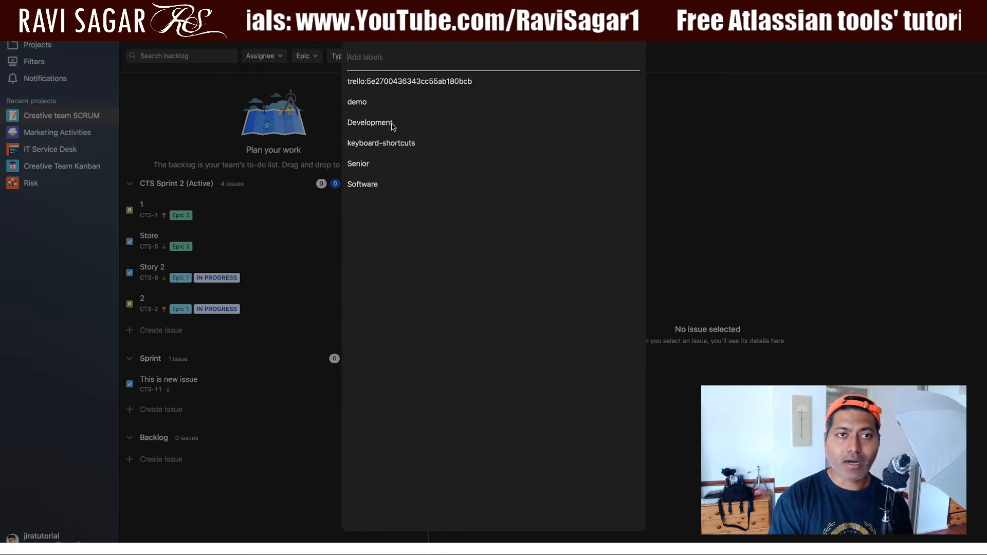
click(351, 38)
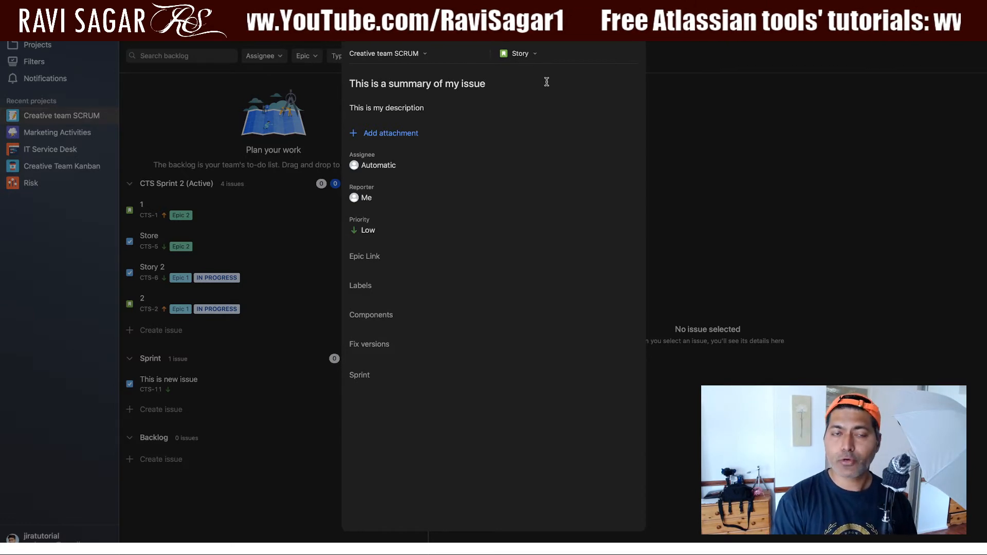
Create the story "This is a summary of my issue" and open its details from the backlog.
click(628, 40)
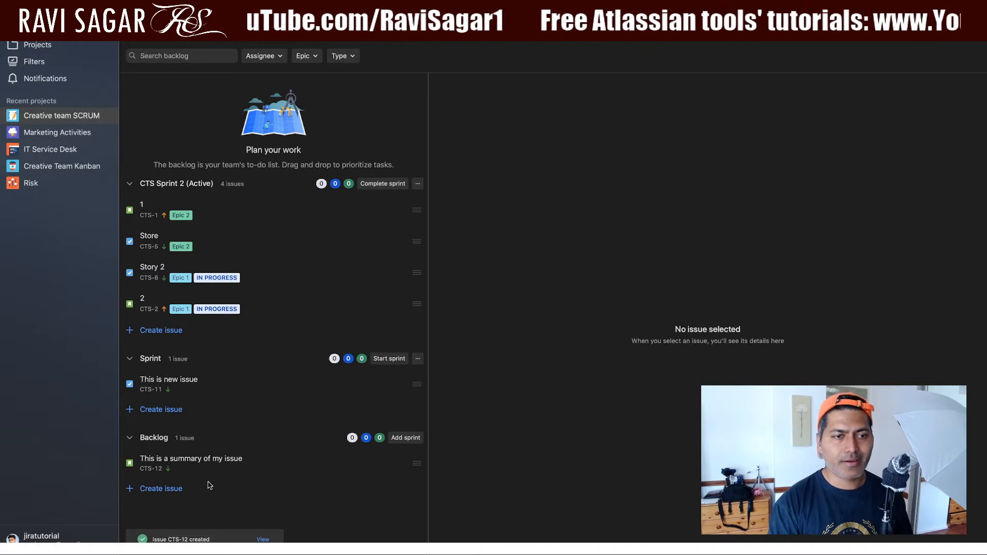
click(213, 467)
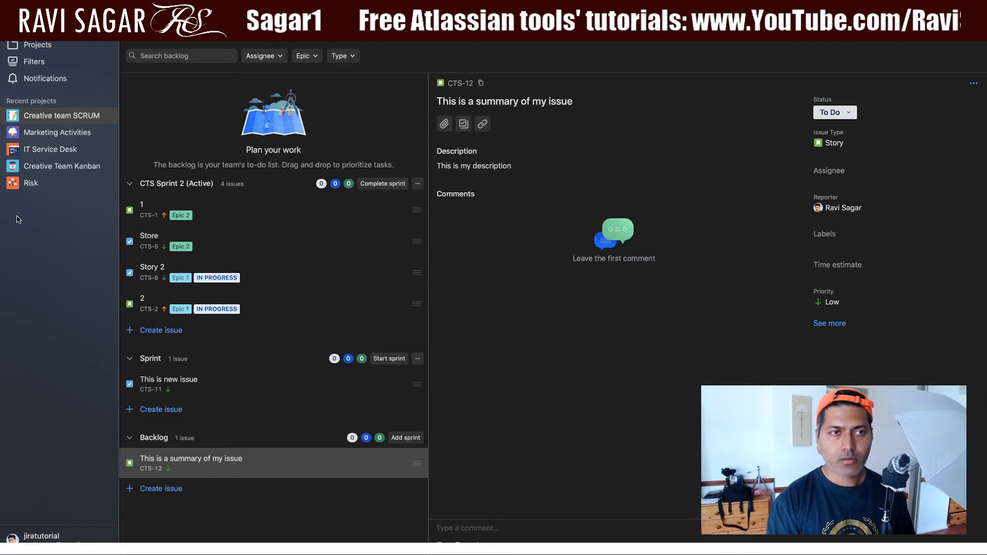
View the Marketing Activities board and Creative team SCRUM's reports and releases, without creating a version.
click(57, 133)
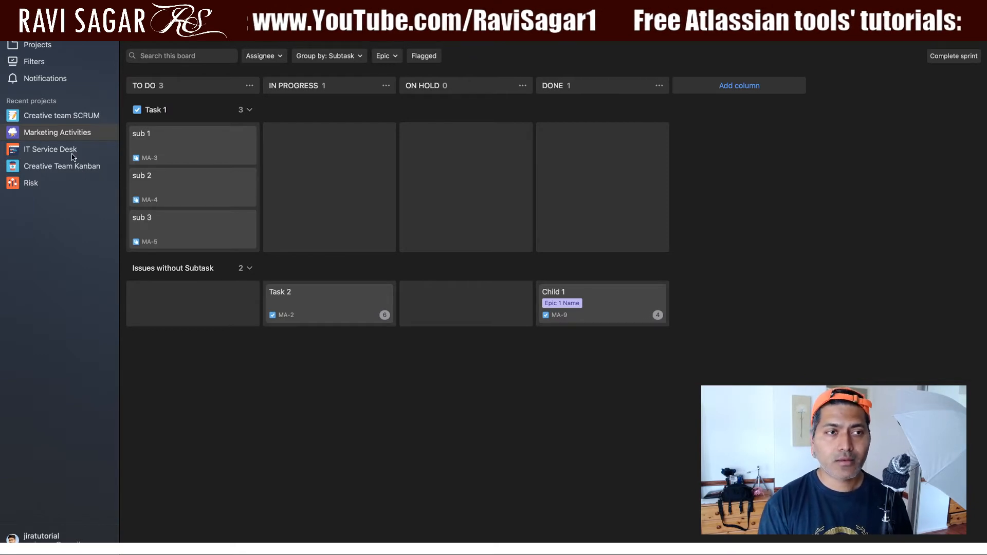
click(70, 113)
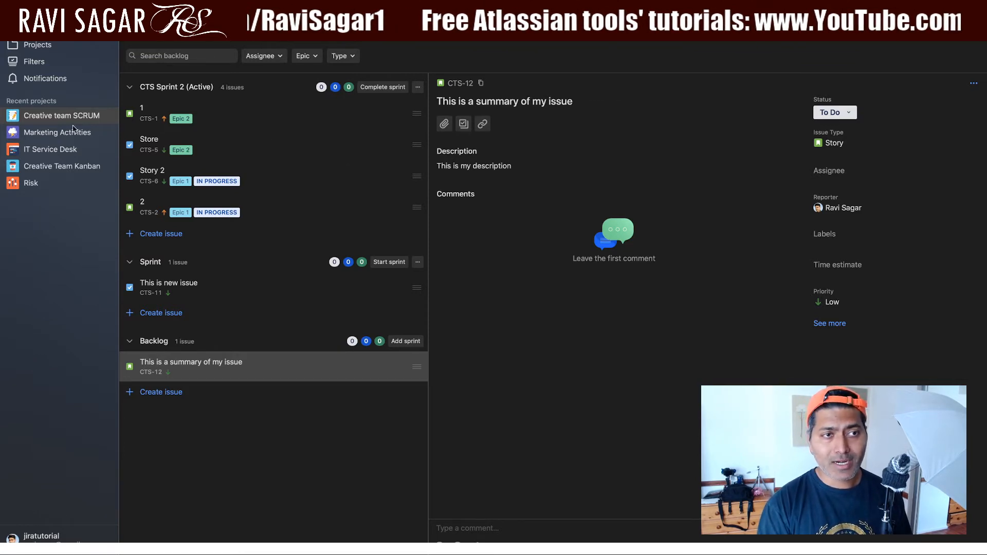
click(300, 39)
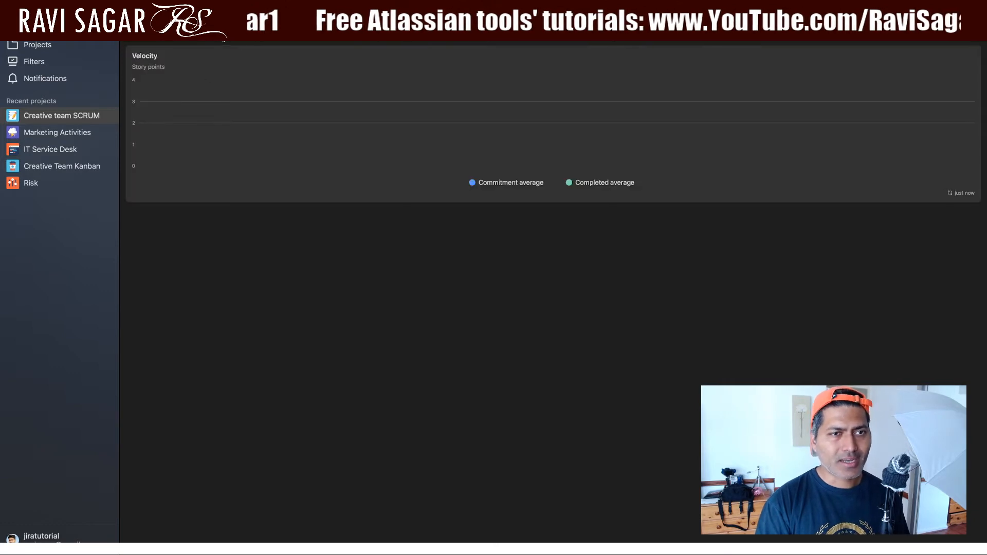
click(220, 33)
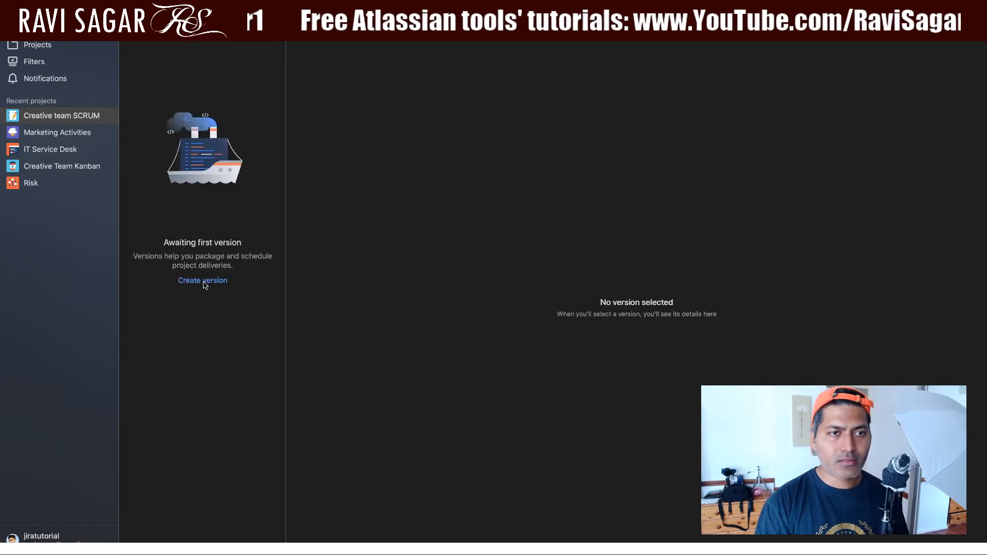
click(203, 281)
click(395, 163)
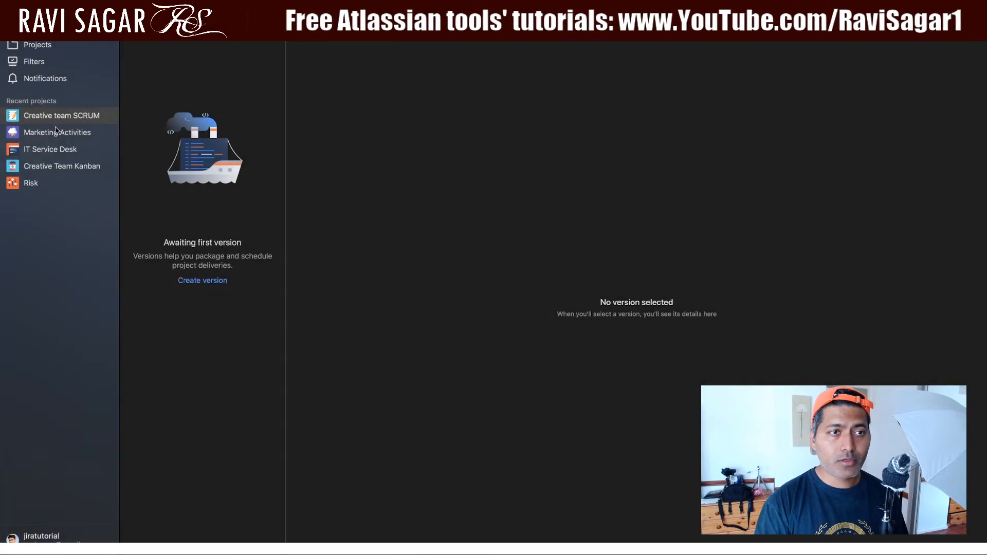
Search the project list for "sample" and clear the search.
click(43, 46)
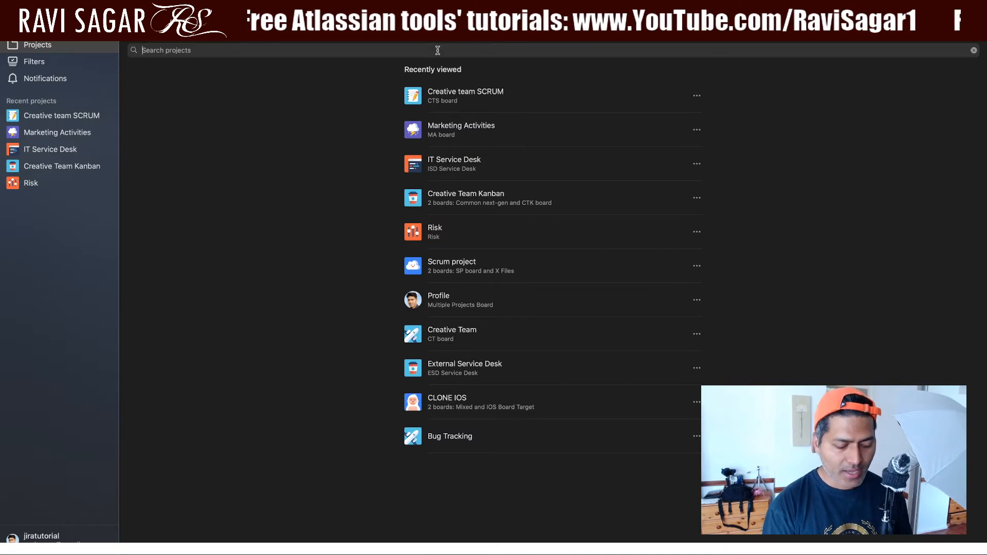
text(sample)
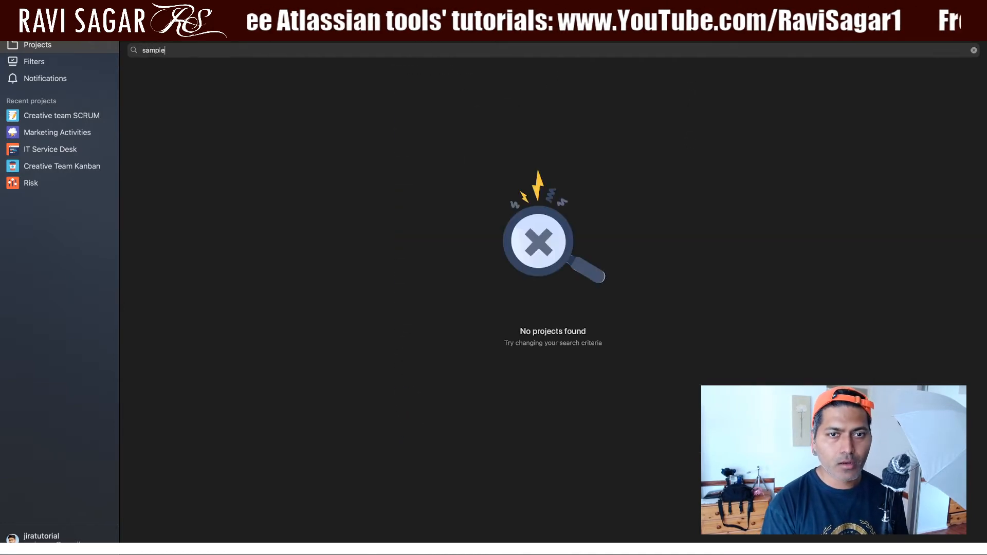
key(ctrl+a)
key(BackSpace)
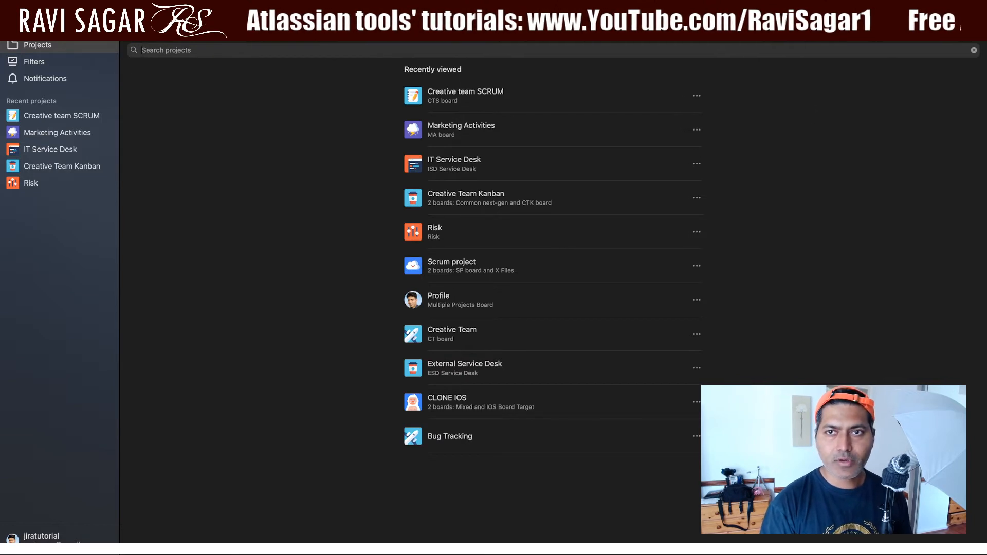
Create a project named "This is a new projecy" with the Scrum template.
click(970, 29)
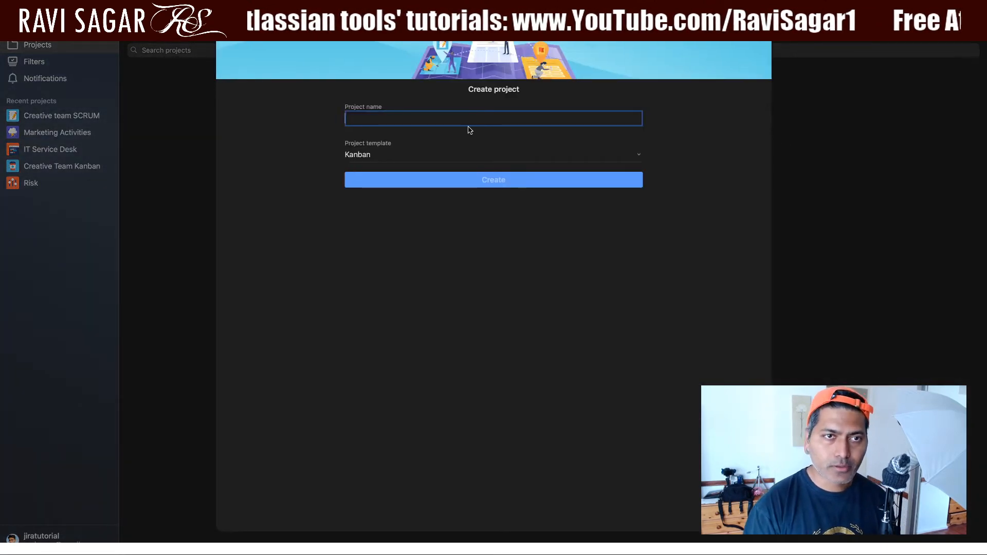
text(This is)
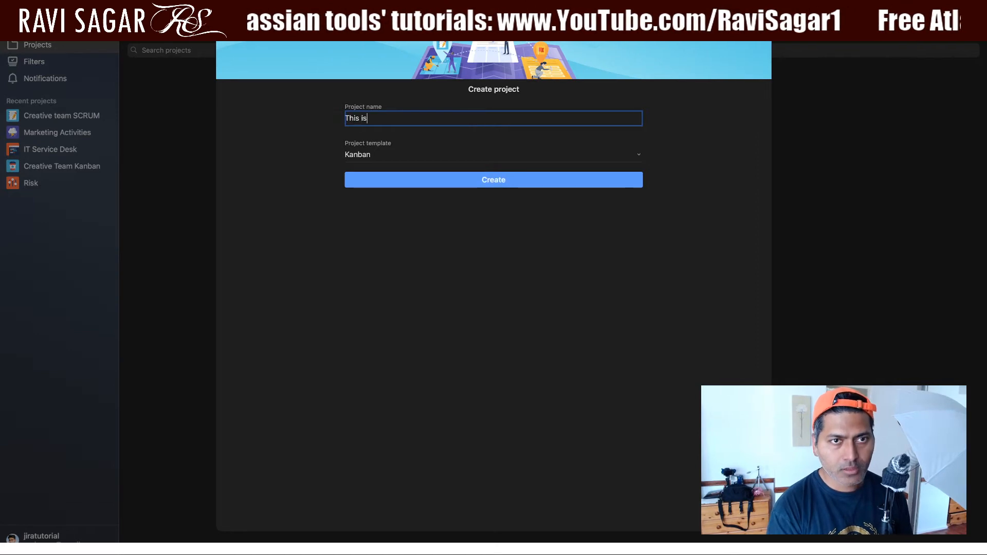
text( a new proj)
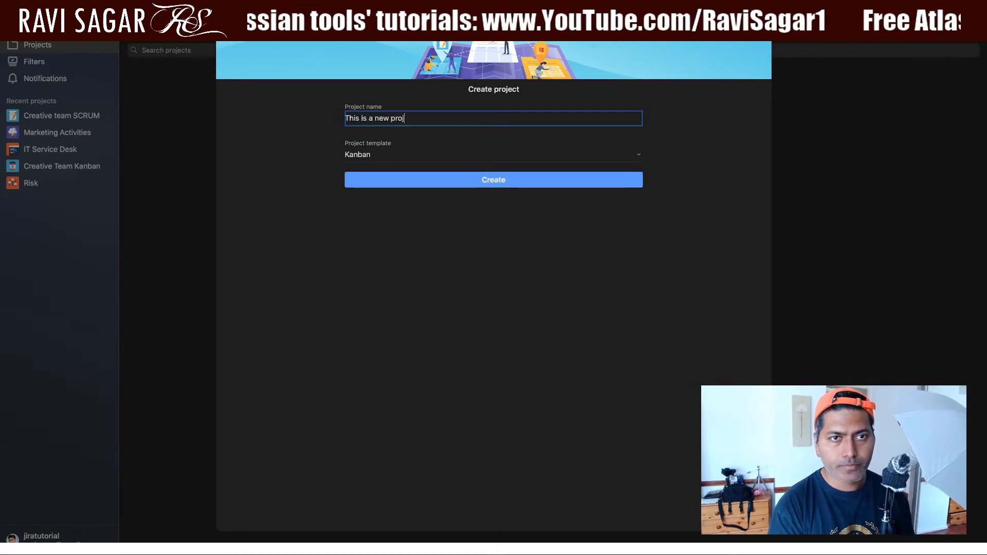
text(ecy)
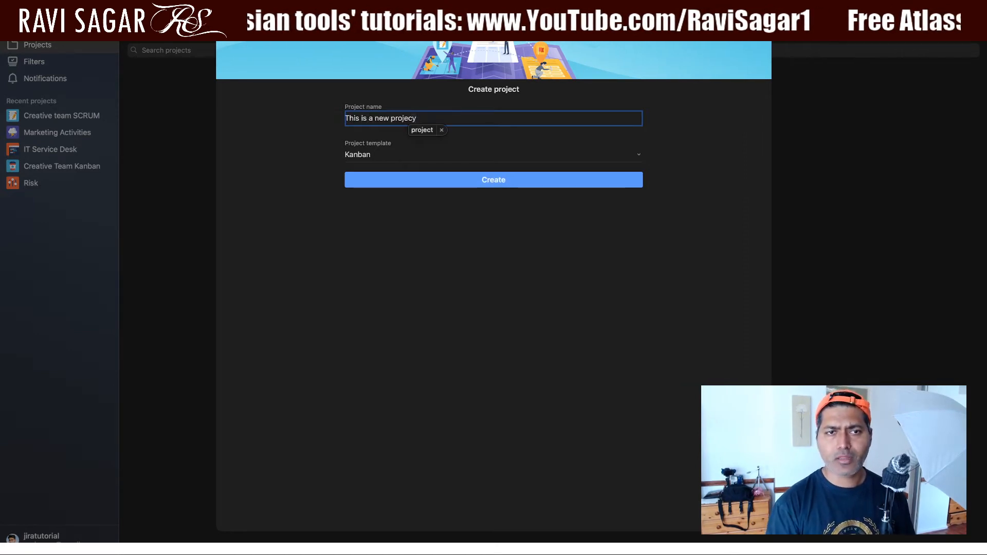
click(469, 154)
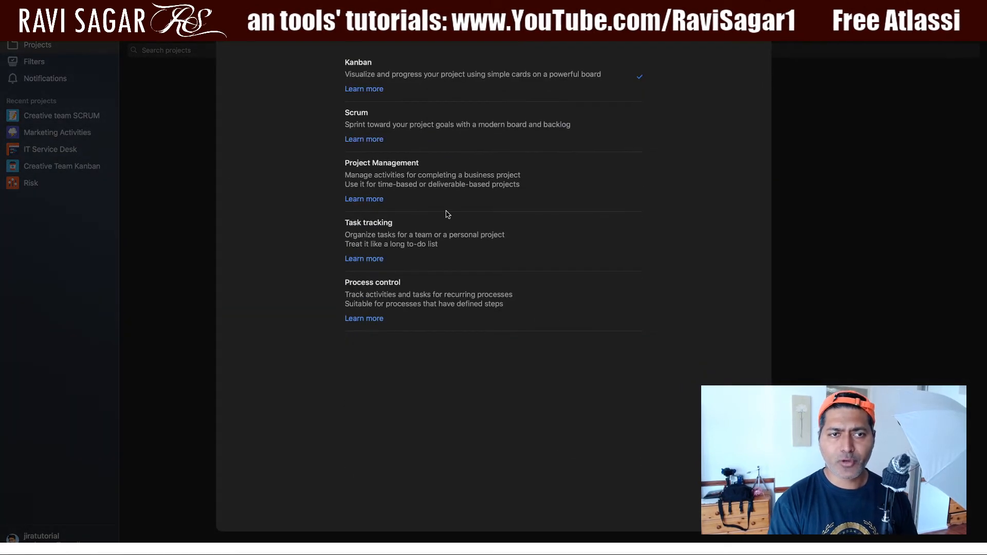
click(453, 128)
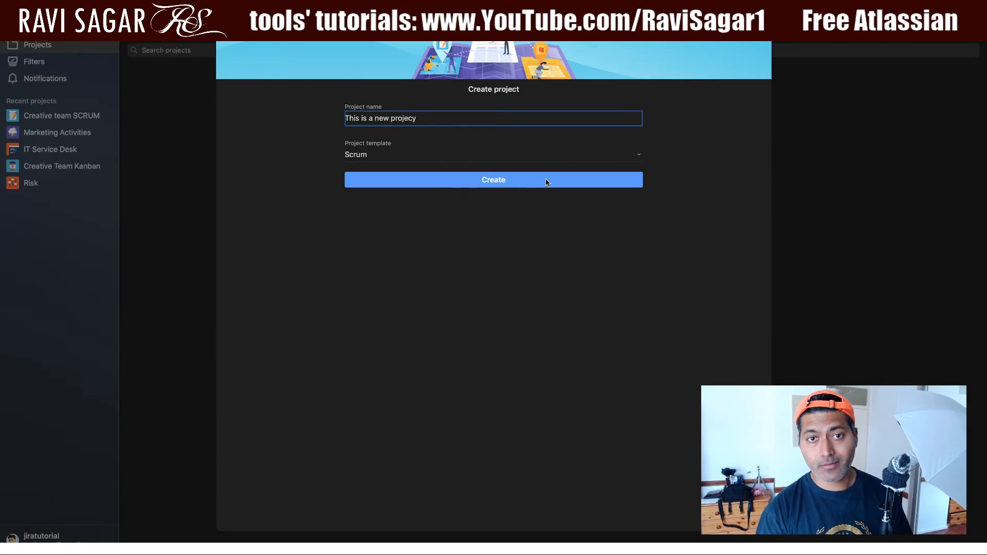
click(529, 183)
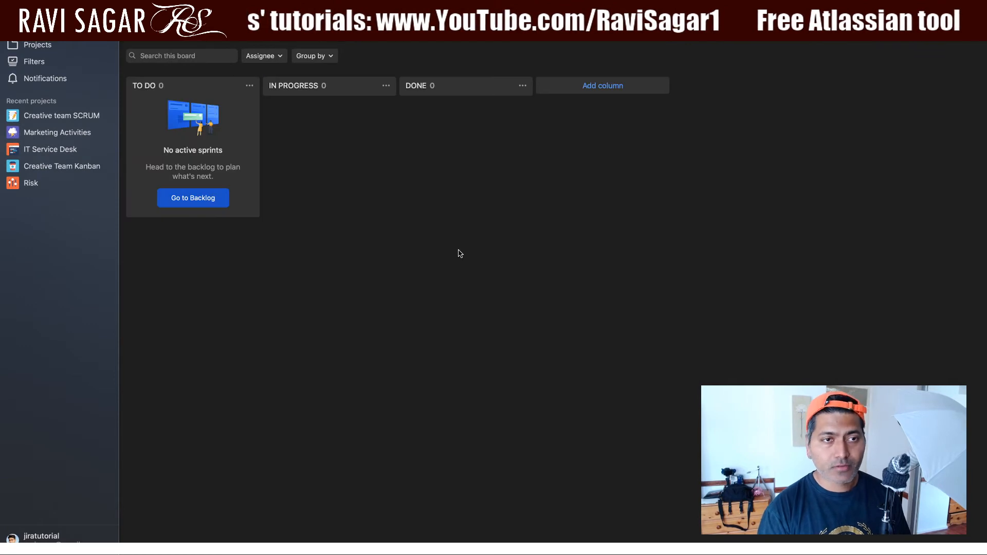
View the new project's settings and its roadmap.
click(245, 31)
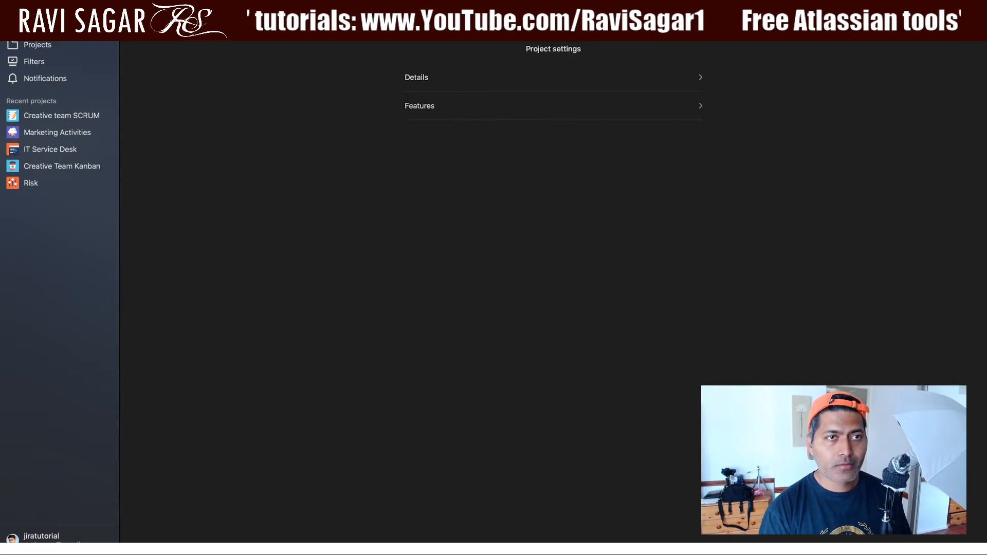
click(208, 32)
click(144, 32)
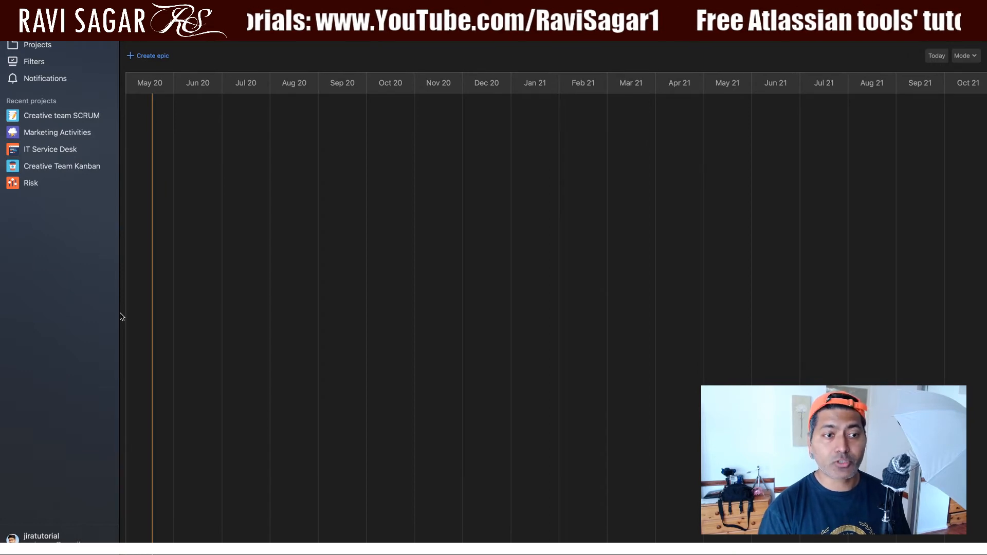
Review the templates offered for another new project, keep Scrum selected, and close the form without creating it.
click(58, 46)
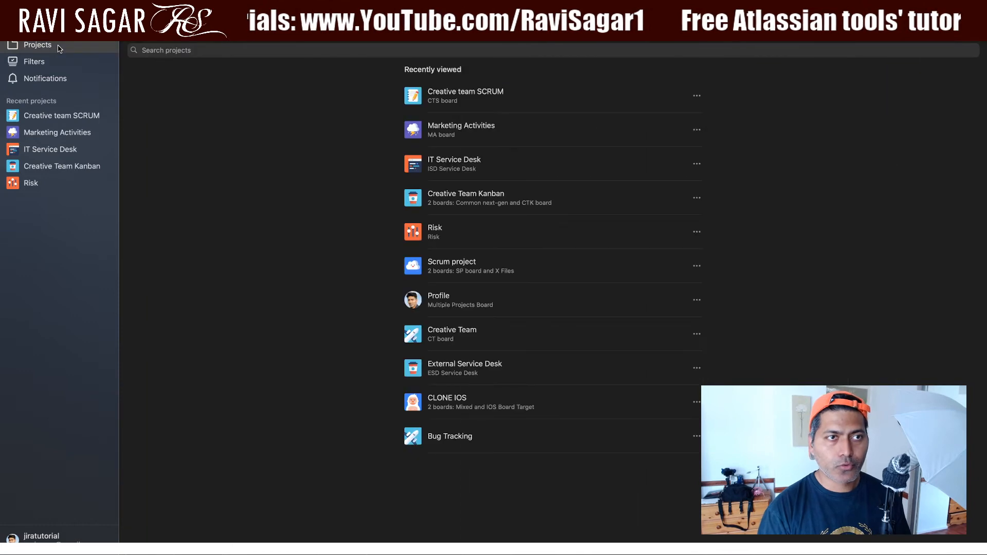
click(971, 28)
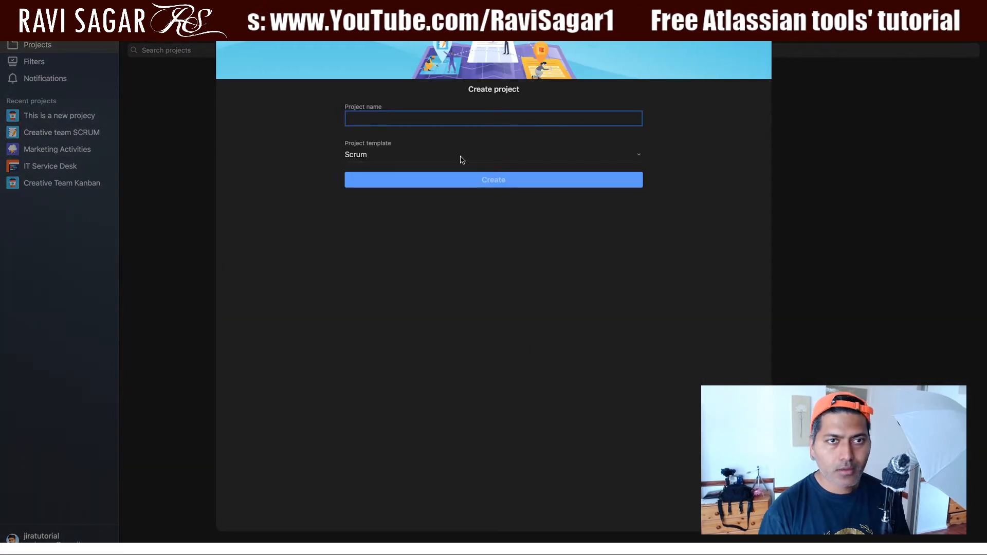
click(623, 157)
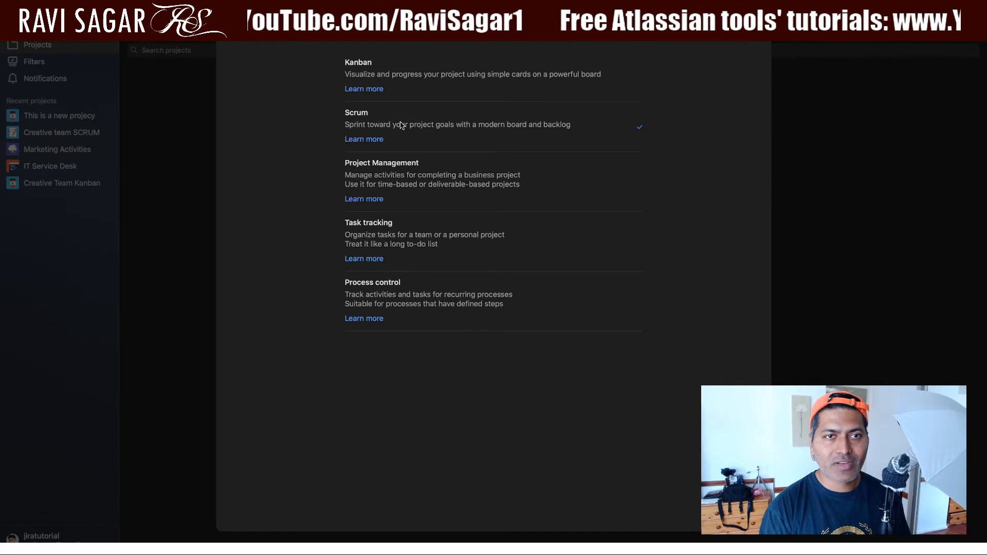
click(419, 122)
click(939, 100)
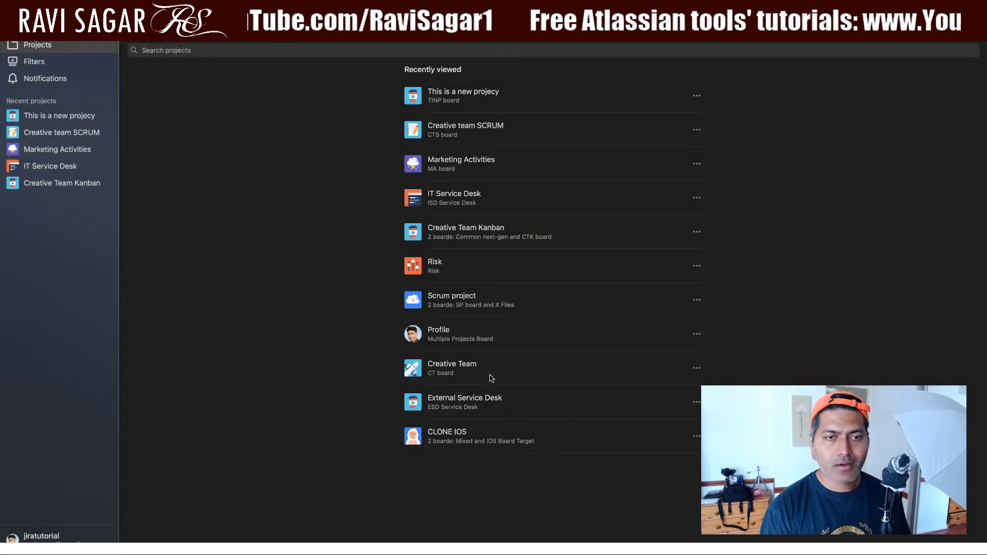
Open Scrum project from the project list and view its board and velocity report.
click(493, 304)
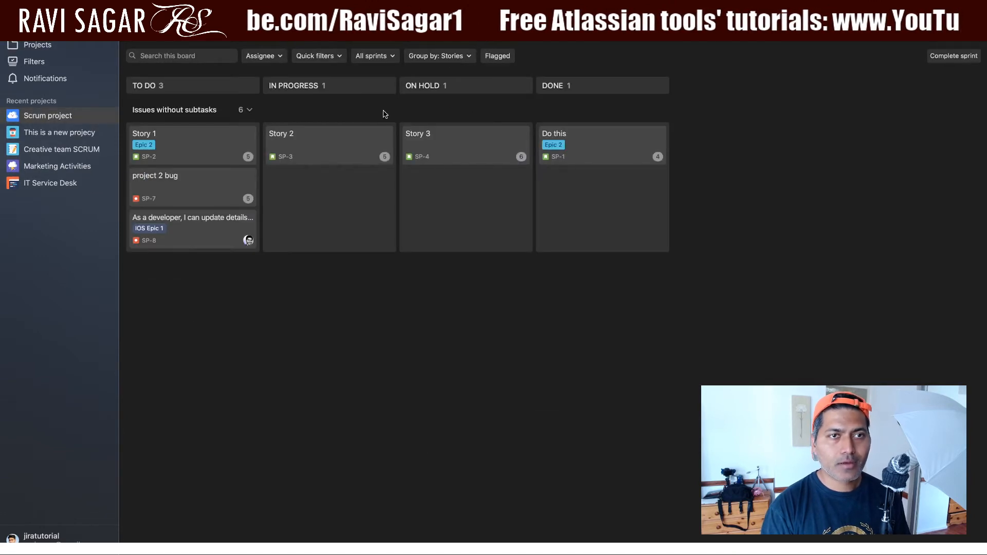
click(295, 43)
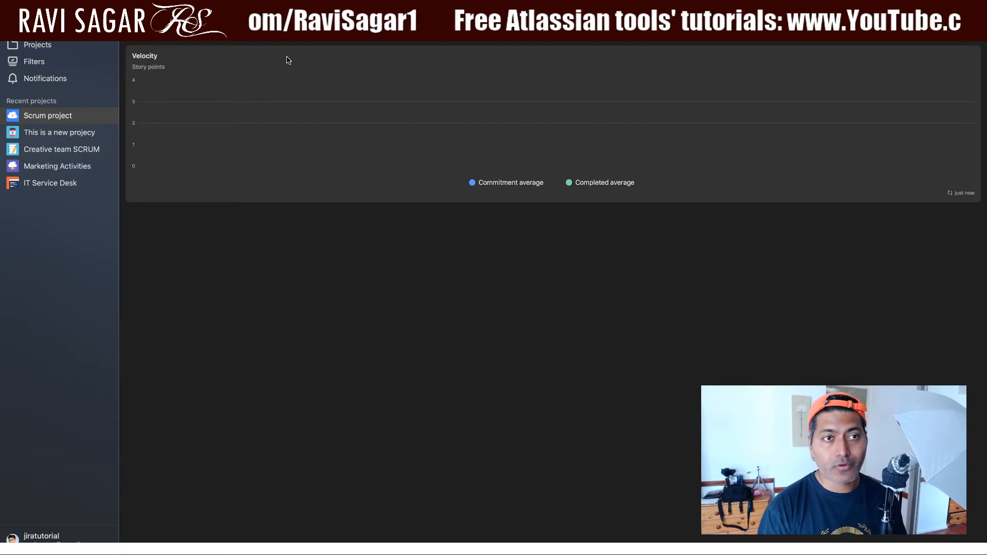
click(277, 36)
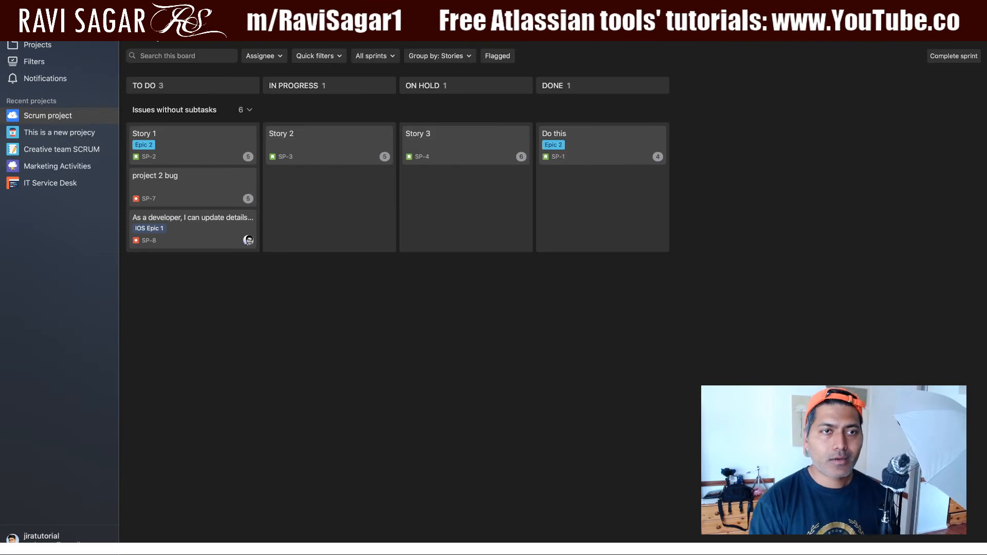
View the project details in the settings of "This is a new projecy".
click(67, 133)
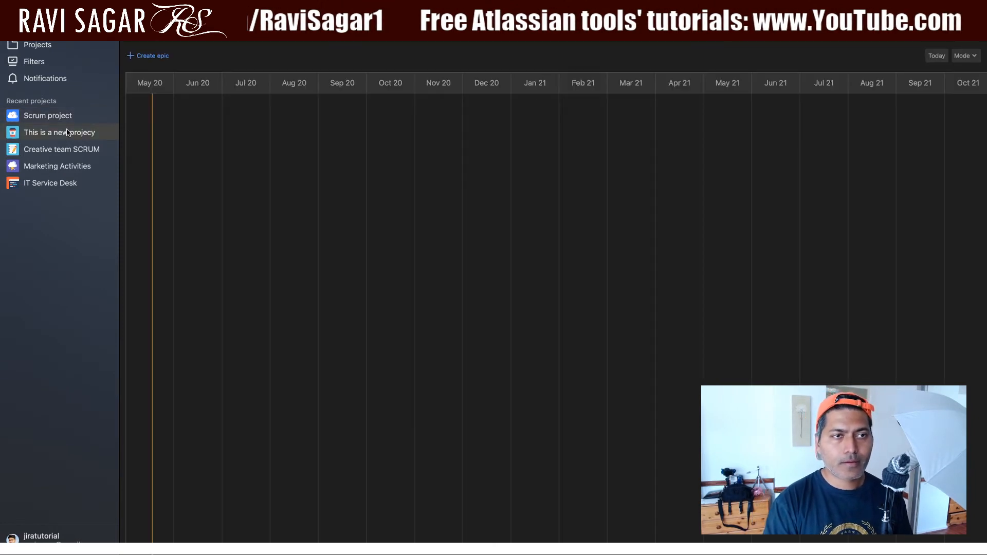
click(268, 36)
click(456, 81)
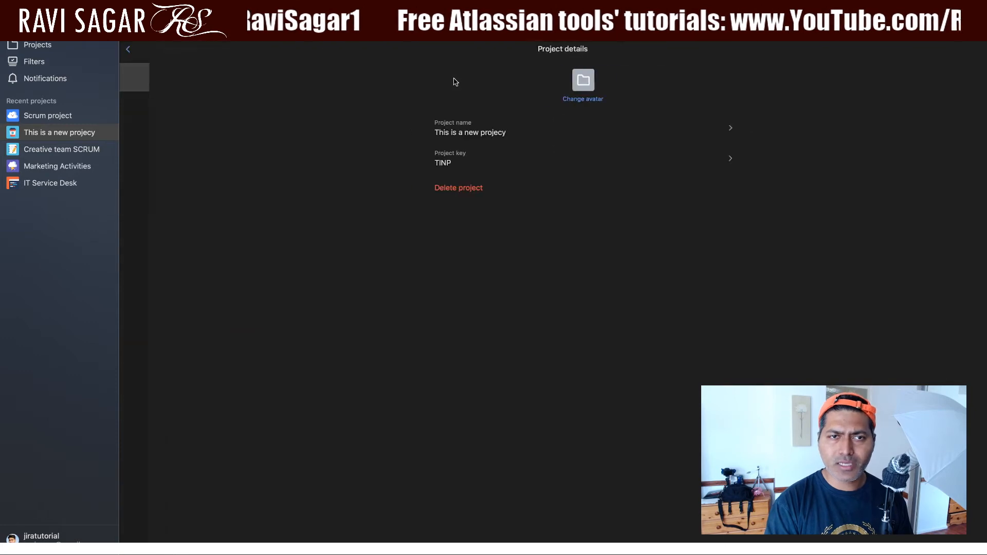
click(128, 51)
Enable the Reports feature for "This is a new projecy" and view the project's reports.
click(473, 109)
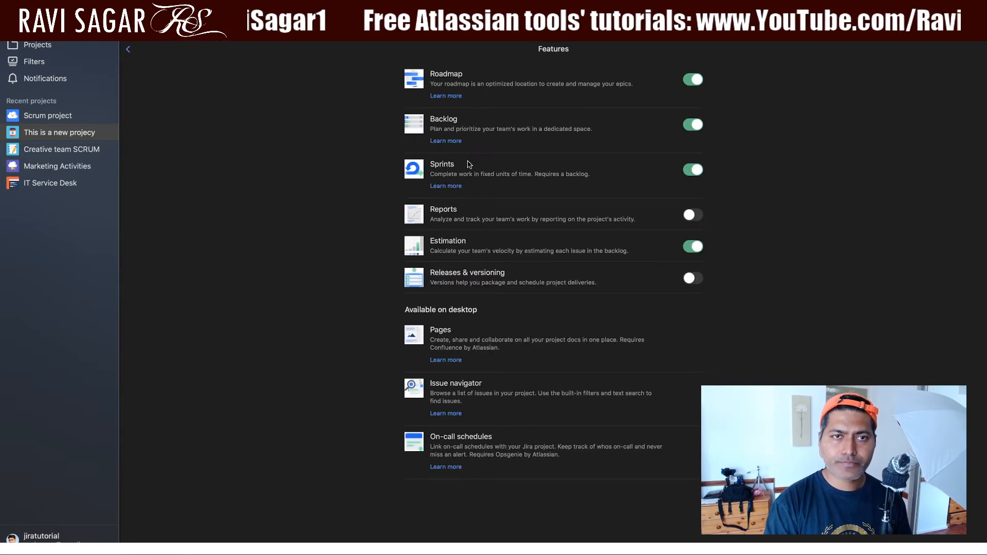
click(690, 212)
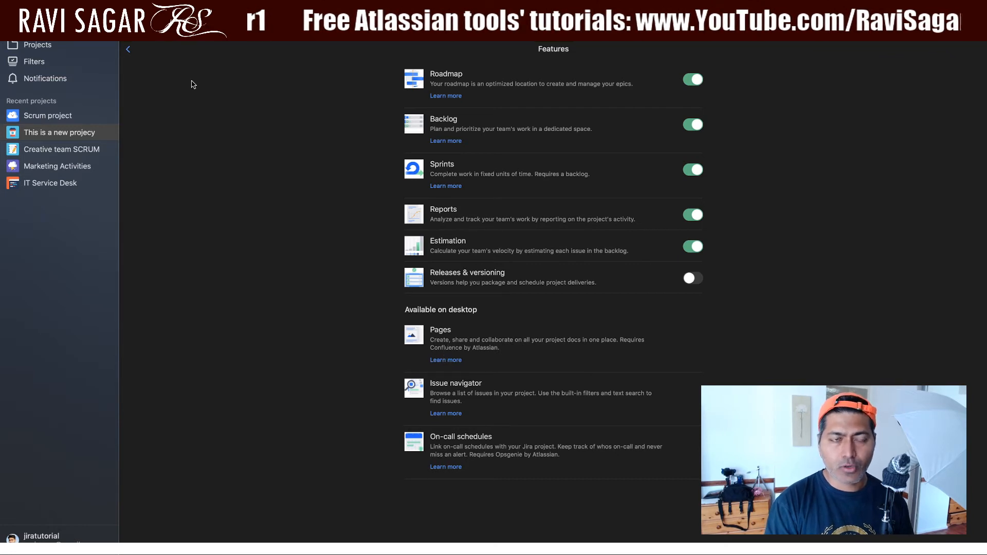
click(129, 49)
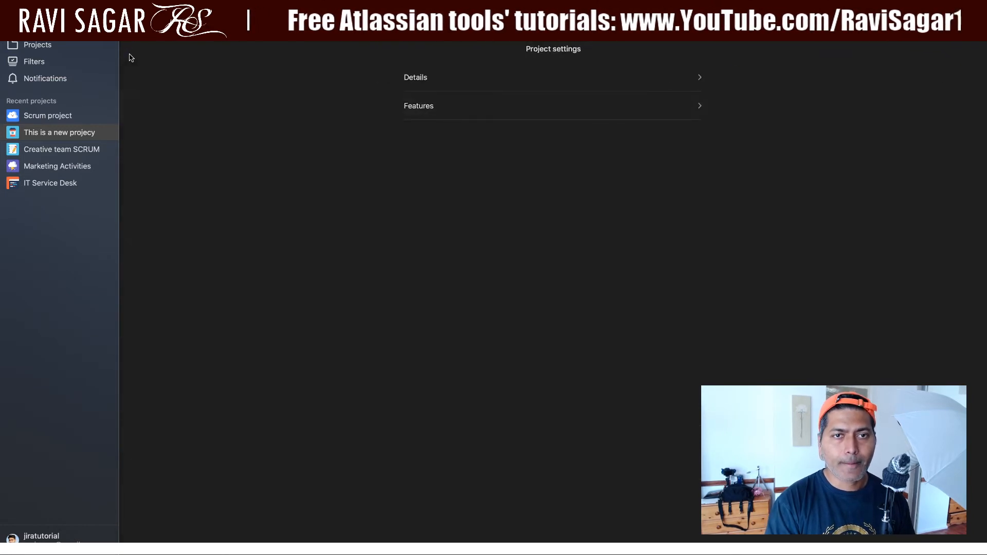
click(566, 32)
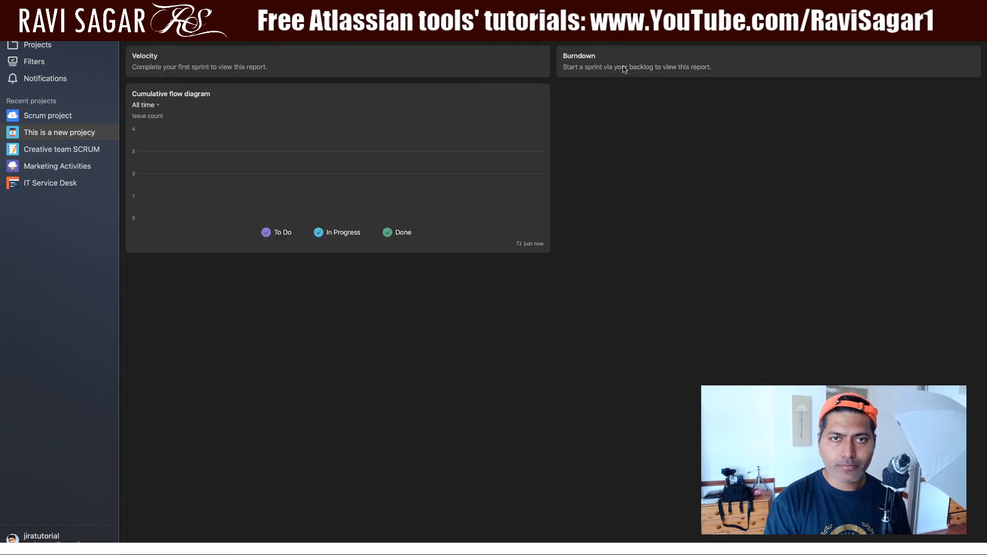
View the releases page of Creative team SCRUM and Scrum project's settings, opening its project name field and leaving it without editing.
click(60, 149)
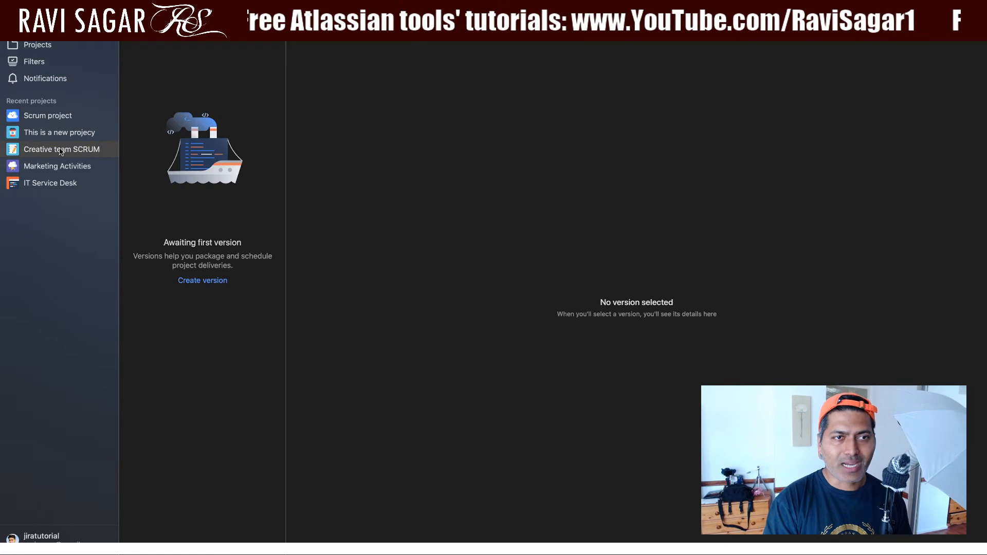
click(59, 123)
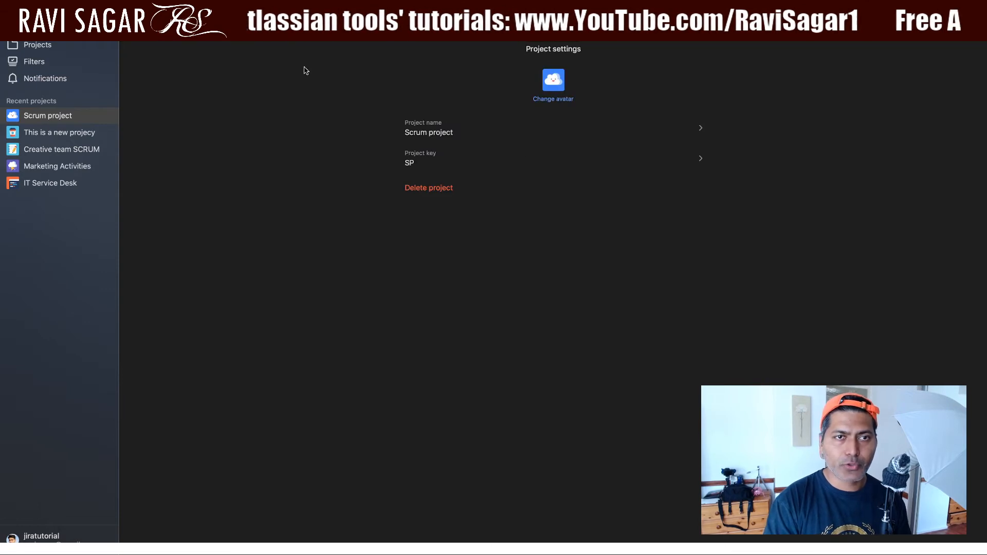
click(461, 132)
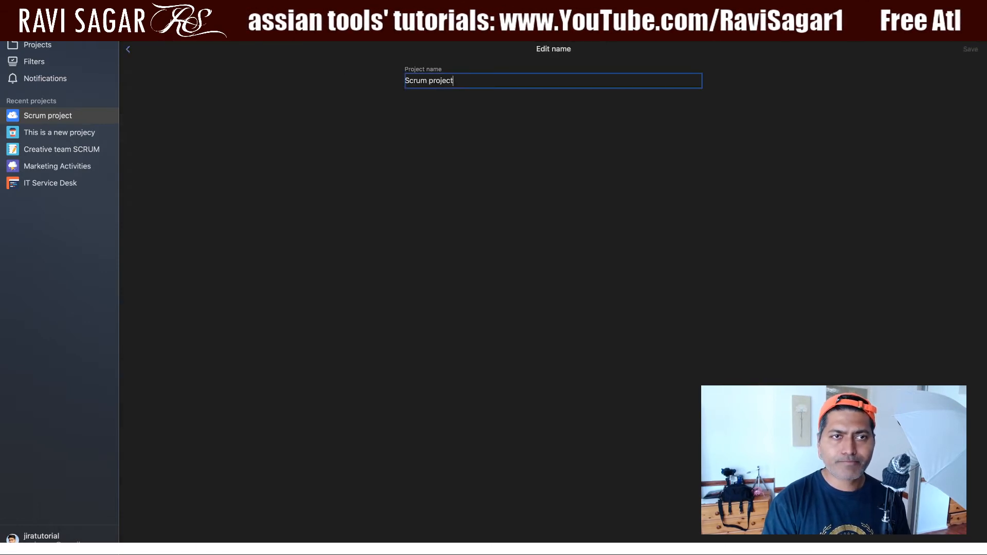
click(128, 49)
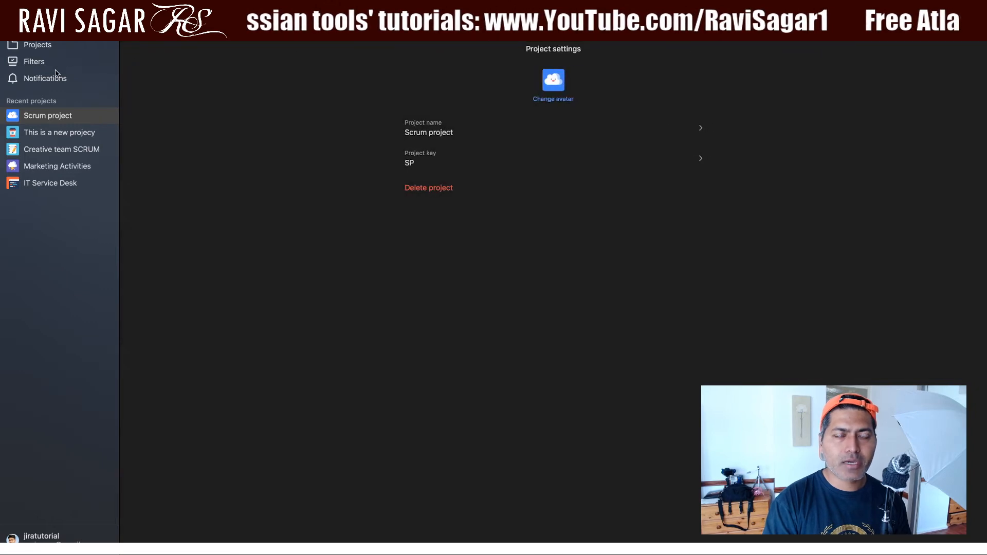
Search issues for "test" and limit the results to the Marketing Activities and "This is a new projecy" projects.
click(32, 61)
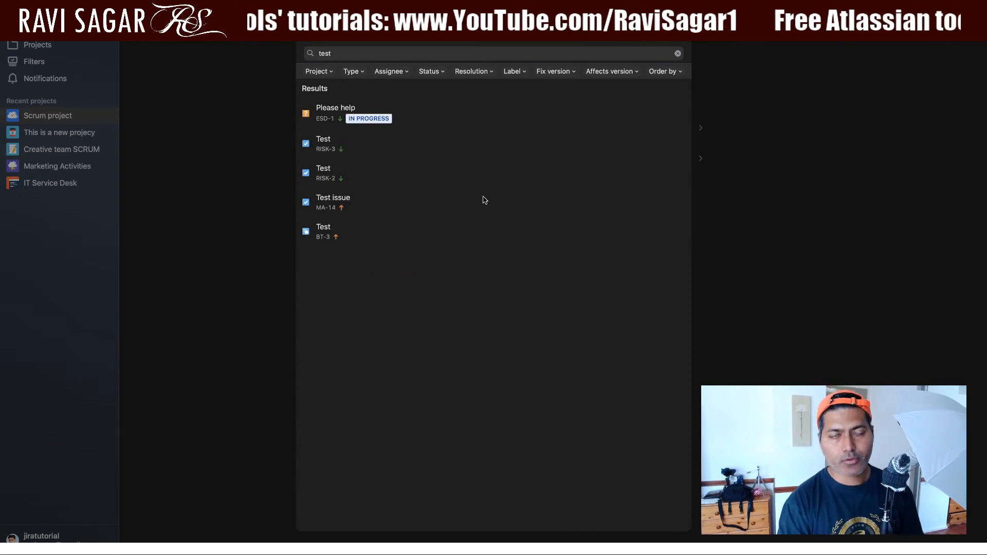
click(327, 75)
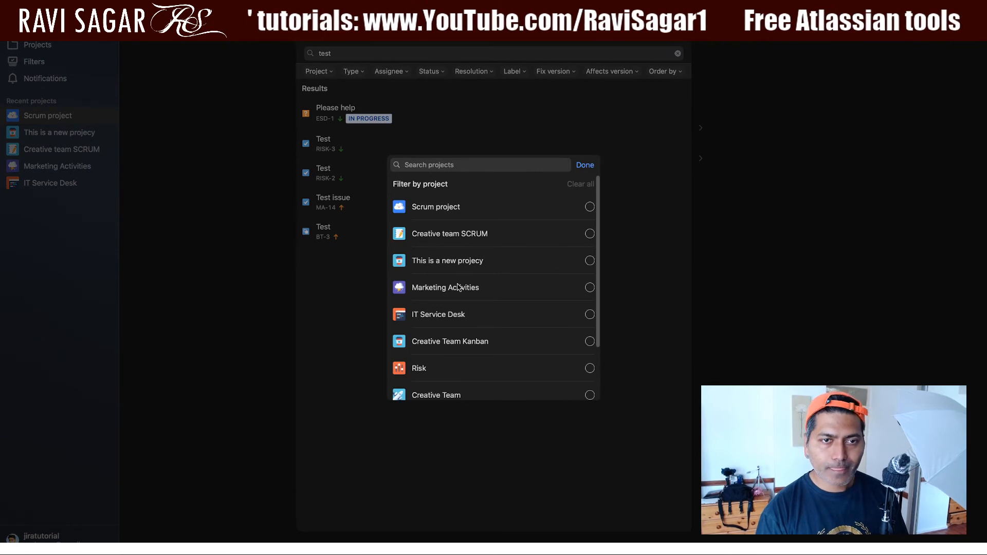
click(458, 287)
click(461, 261)
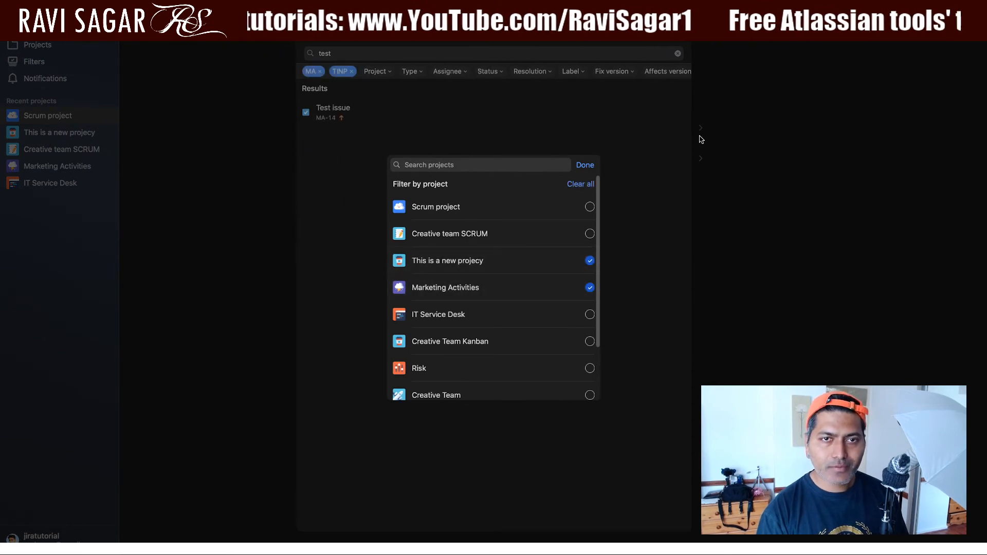
click(587, 166)
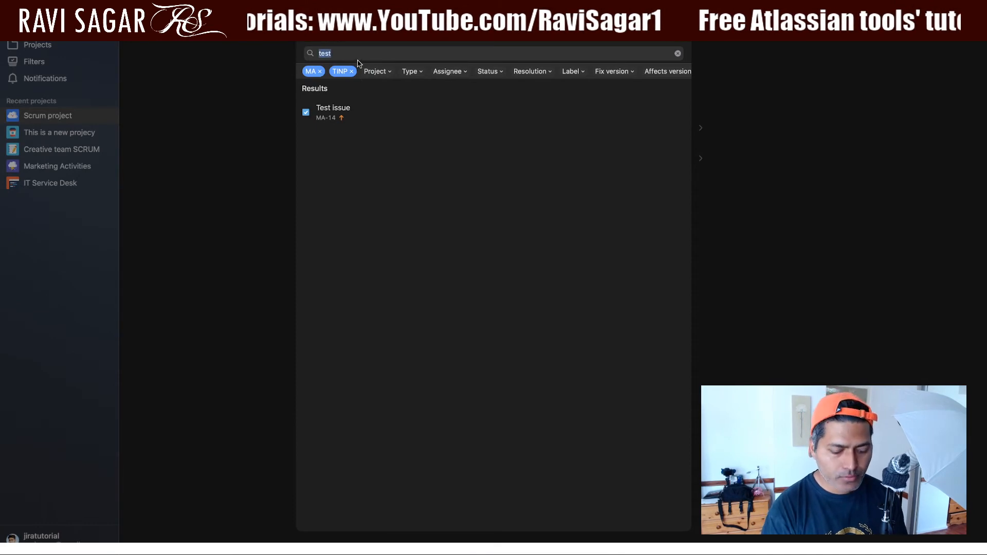
Search issues for "project =", remove the MA and TINP project filters, and view the issue type filter options.
text(project =)
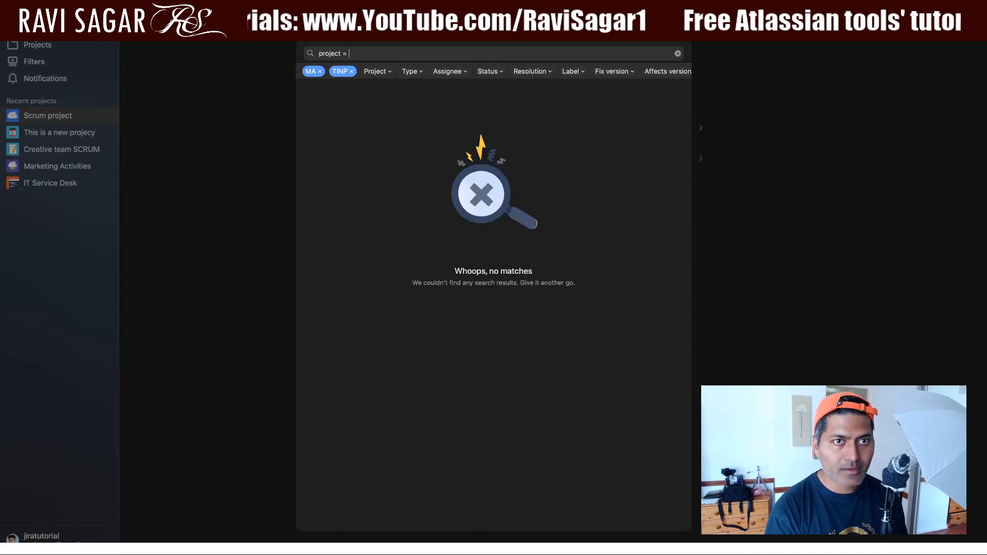
click(352, 71)
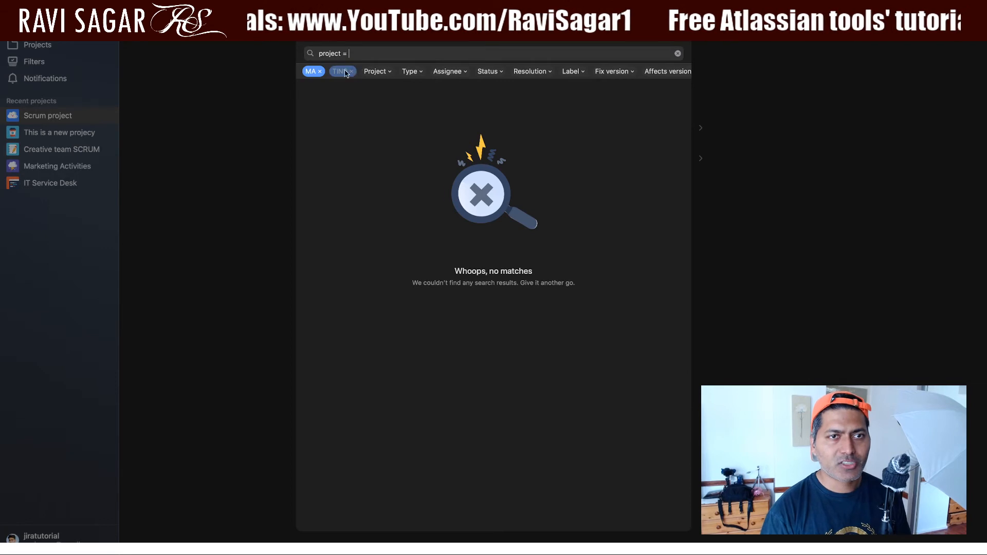
click(320, 71)
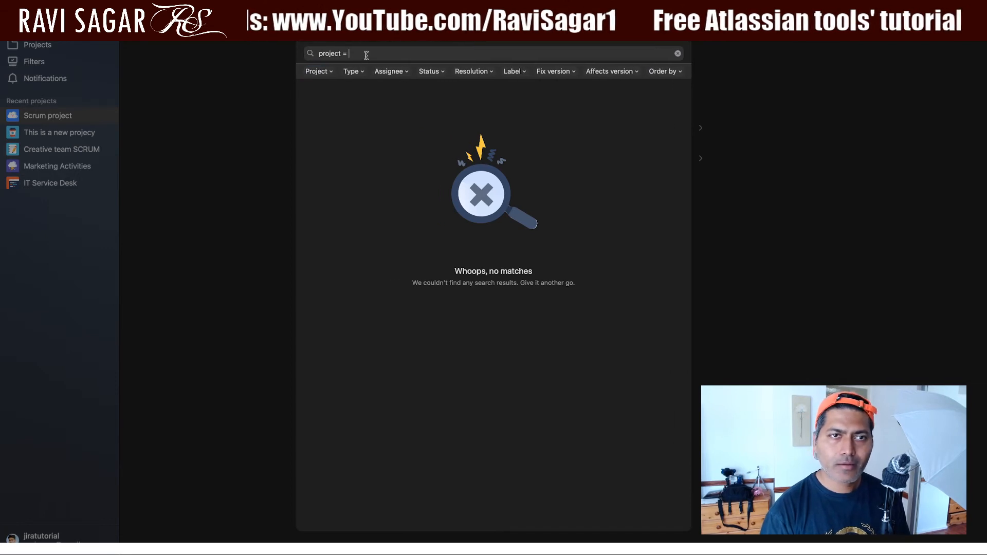
click(360, 71)
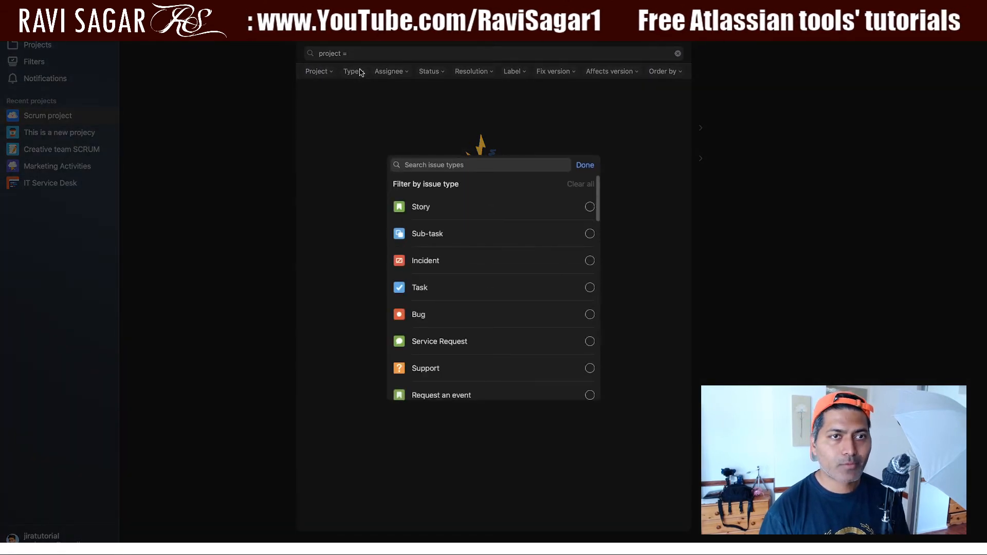
click(346, 75)
click(347, 76)
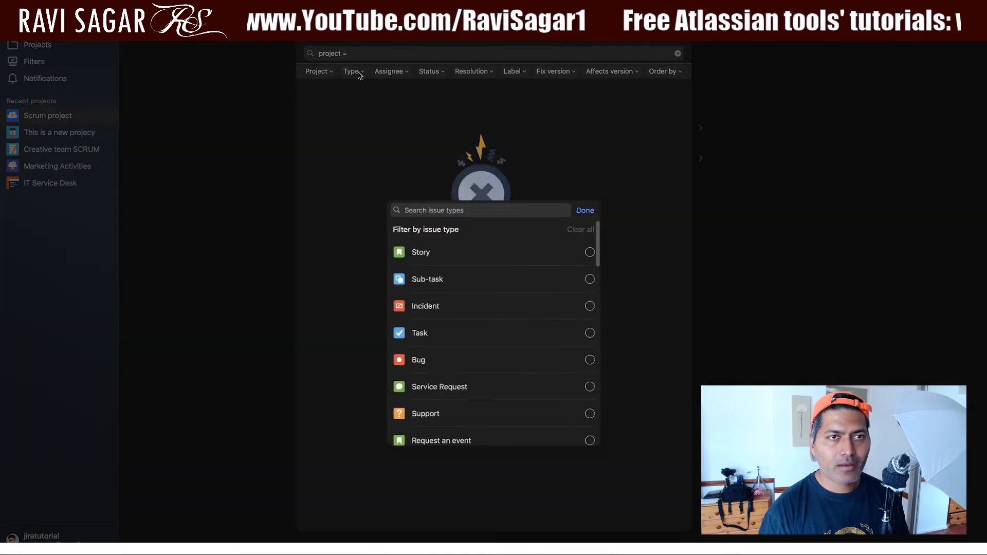
Search issues for "issuetype=bug" and close the search.
click(362, 55)
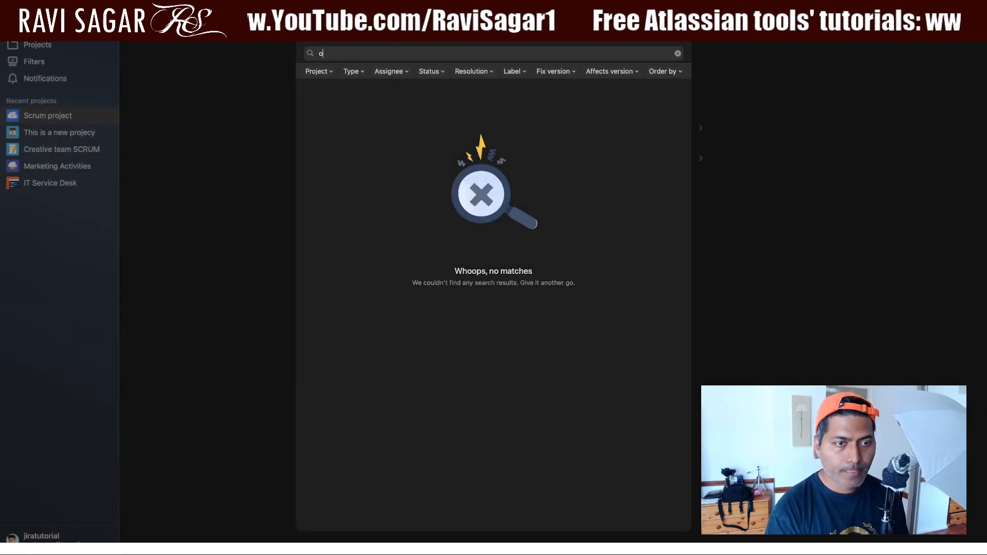
key(BackSpace)
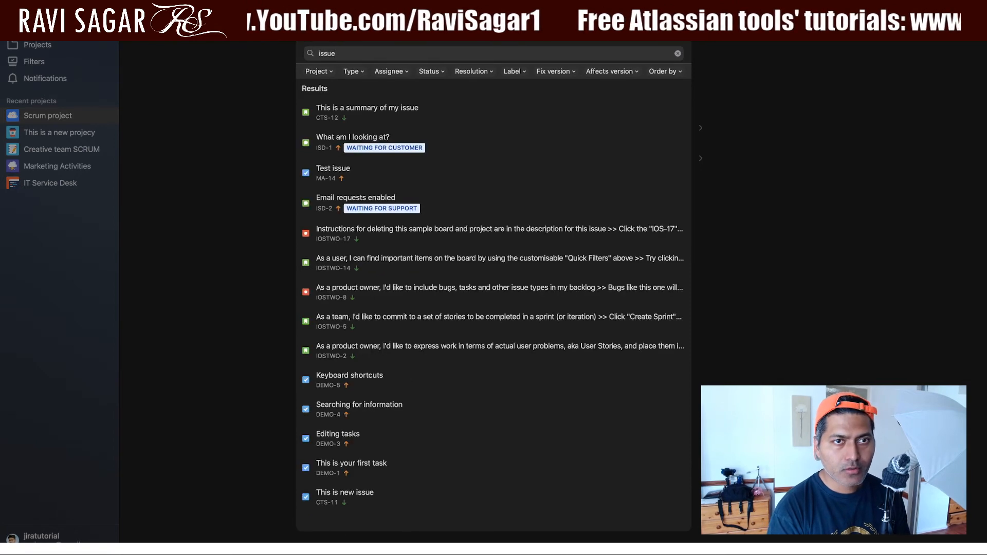
text(type=bug)
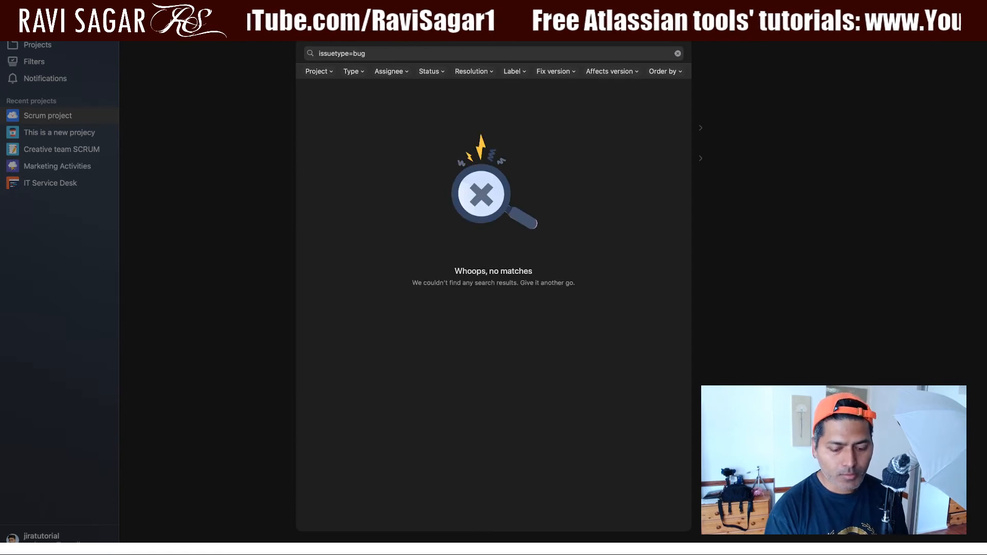
click(677, 55)
Look through the list of filters and open Filter for CTK board.
click(44, 63)
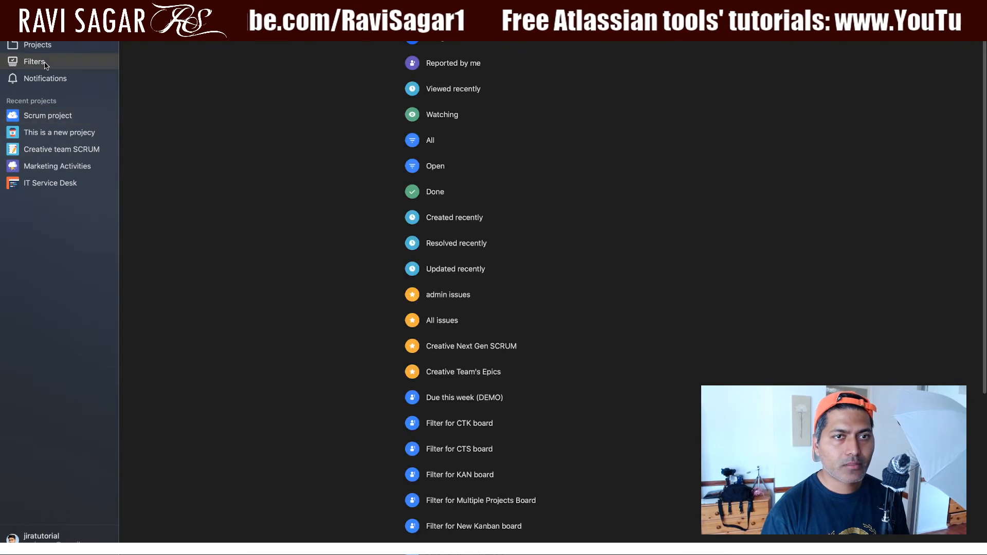
scroll(455, 270, down, 3)
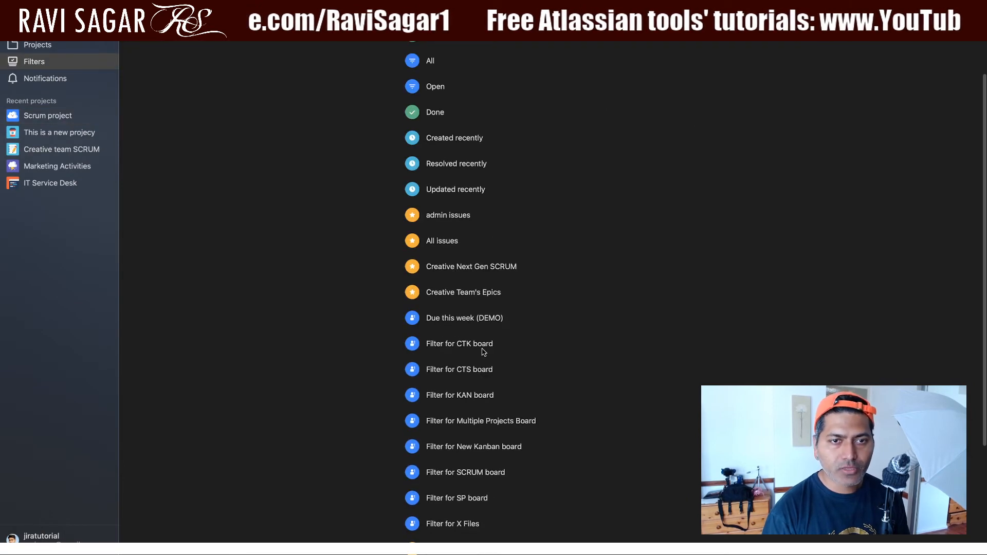
scroll(465, 348, up, 2)
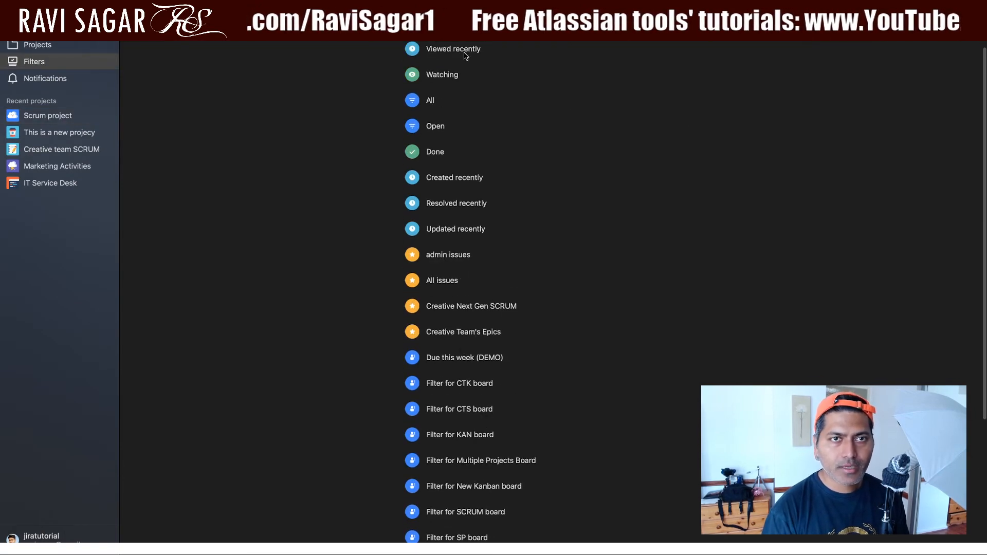
click(454, 383)
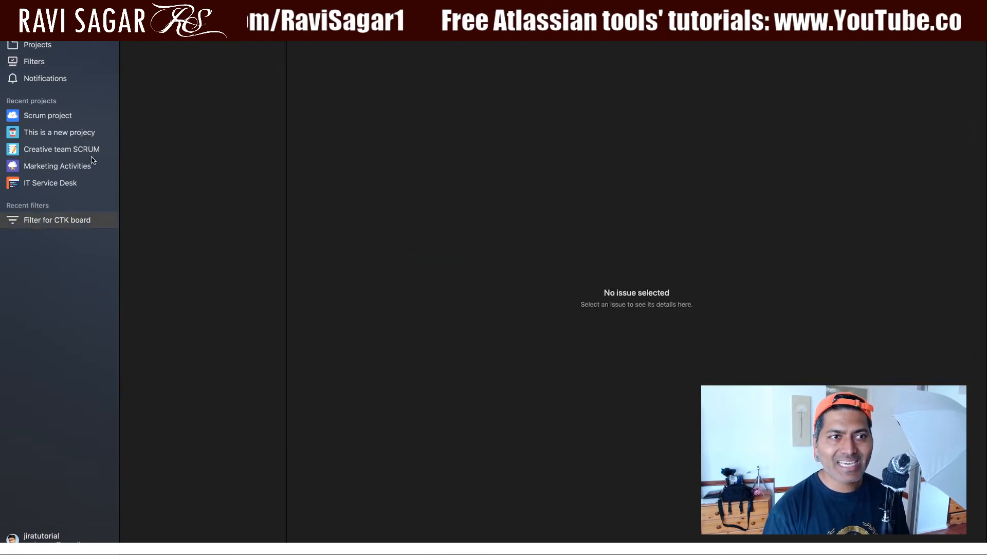
Open Filter for Multiple Projects Board from the filter list and view the details of the bug above Bug 1.
click(36, 64)
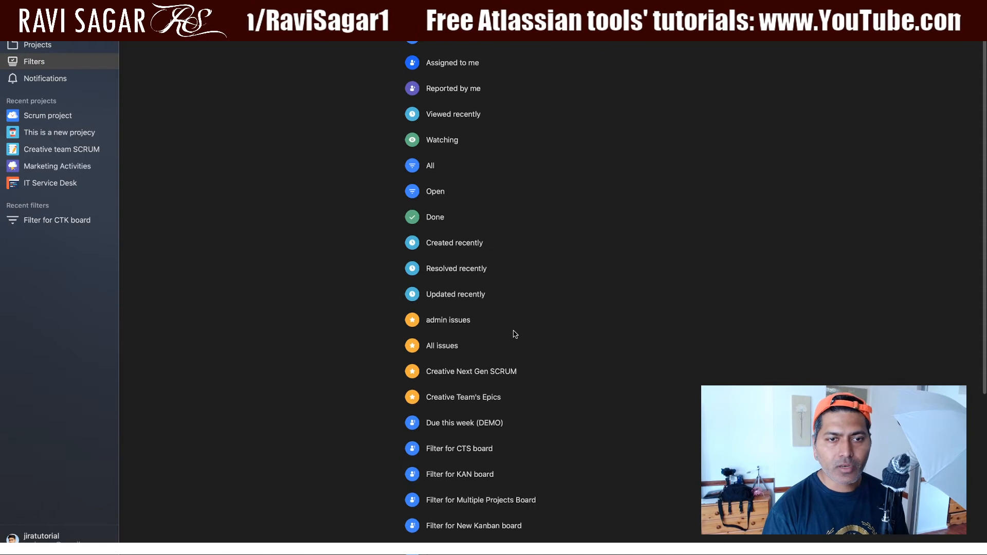
scroll(516, 334, down, 1)
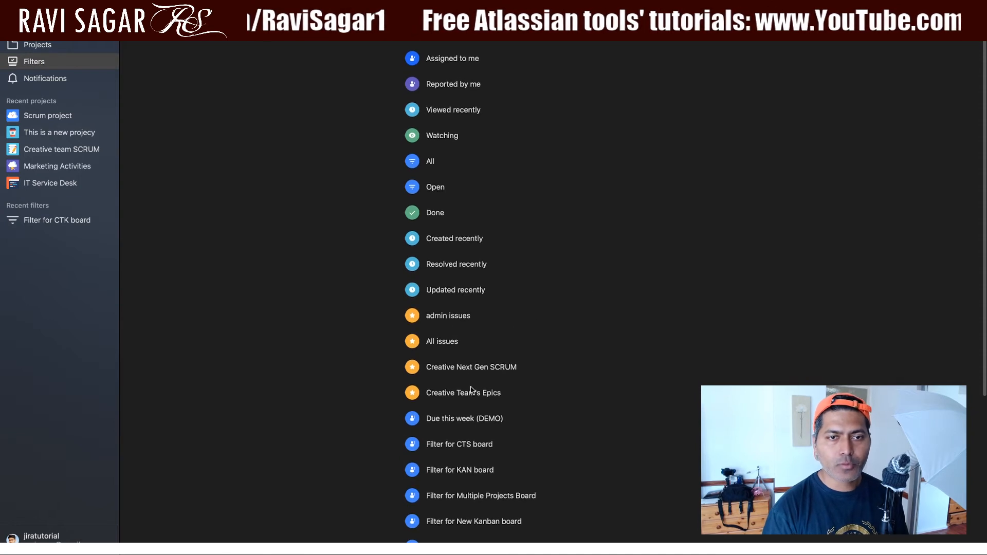
click(479, 495)
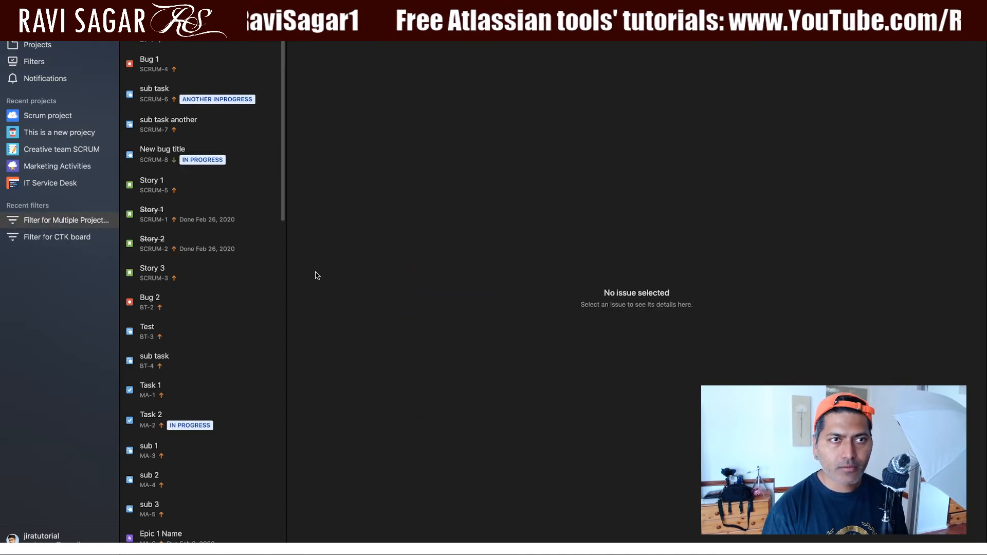
click(217, 159)
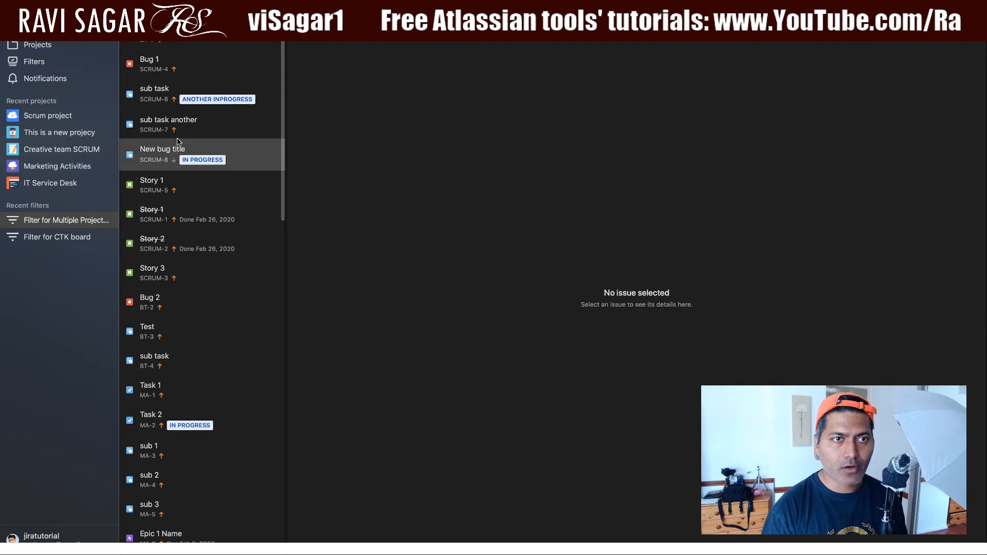
click(175, 47)
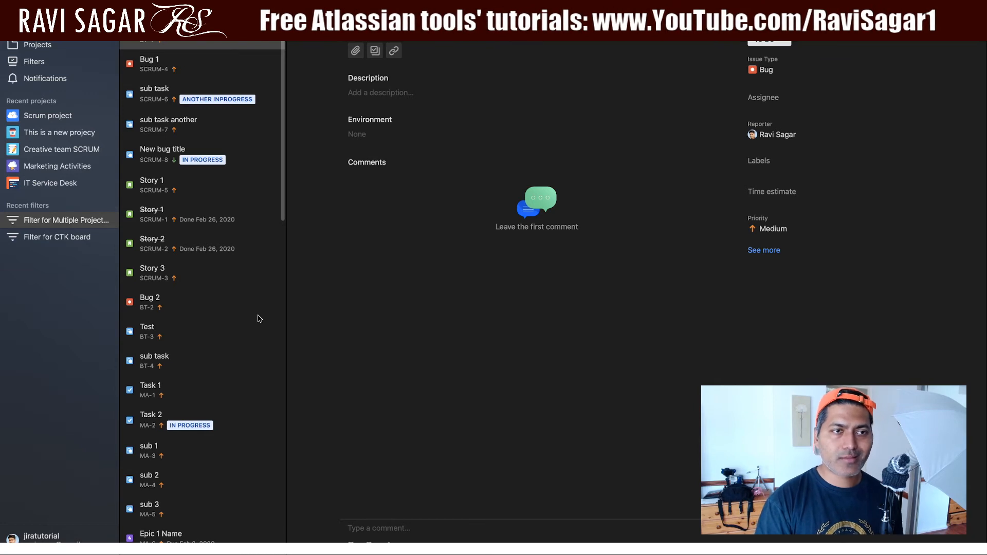
Switch between the recent projects to view the reports of "This is a new projecy" and the settings of Scrum project.
click(63, 132)
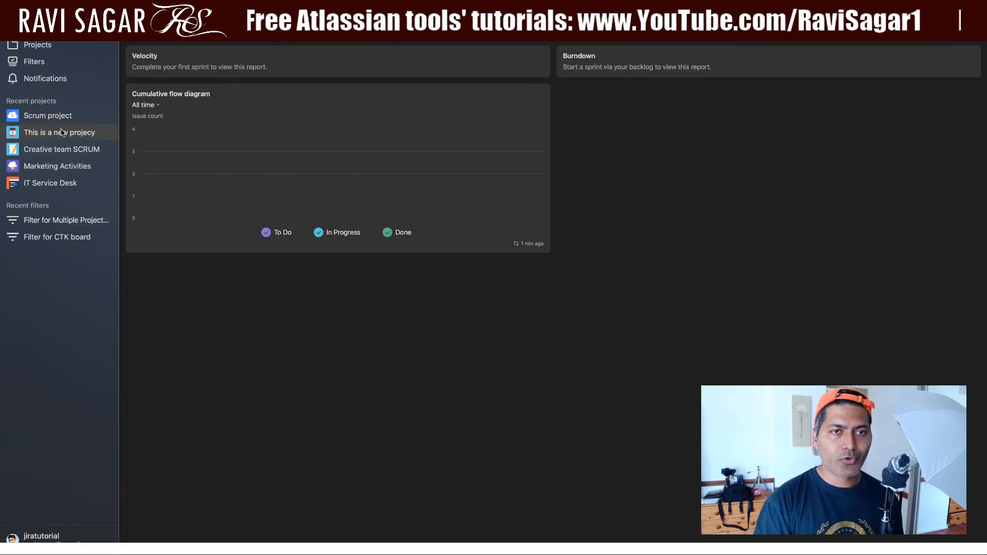
click(57, 114)
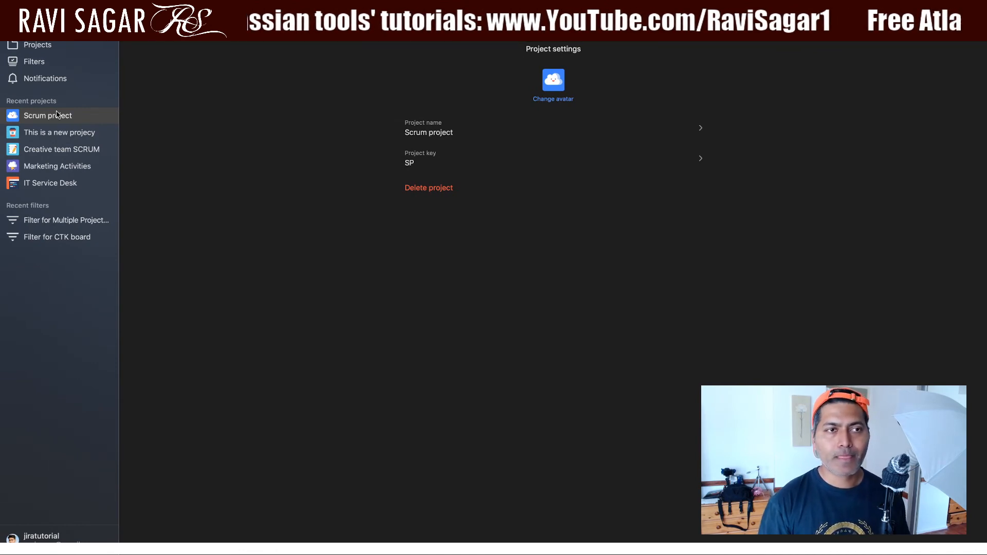
click(67, 133)
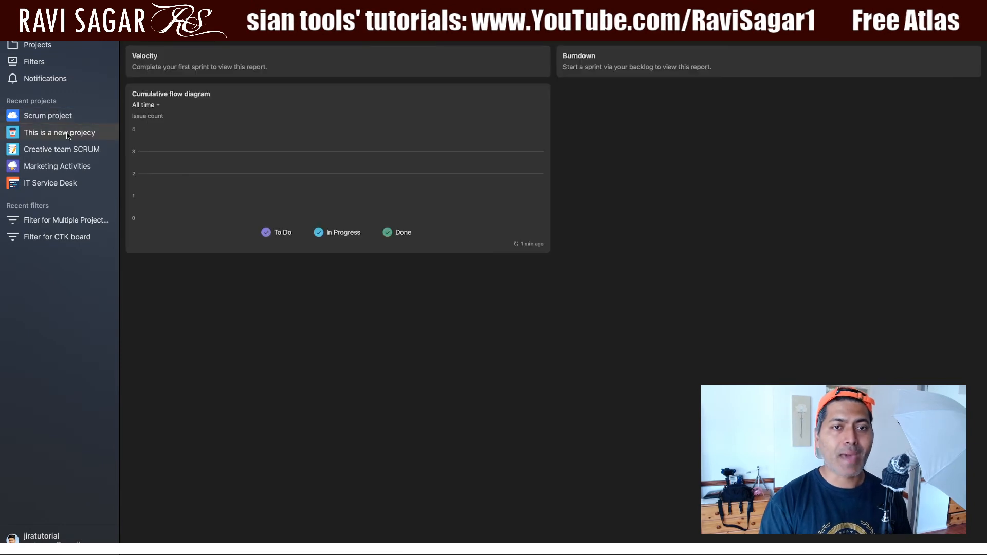
click(50, 117)
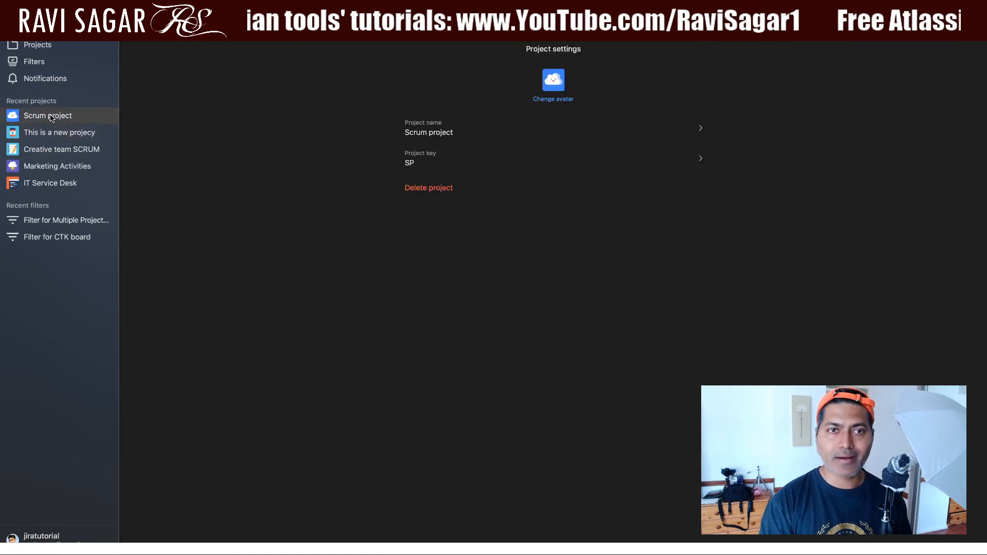
Move project 2 bug to In Progress on Scrum project's board, and try moving Story 1 to On Hold, dismissing the transition choice.
click(206, 32)
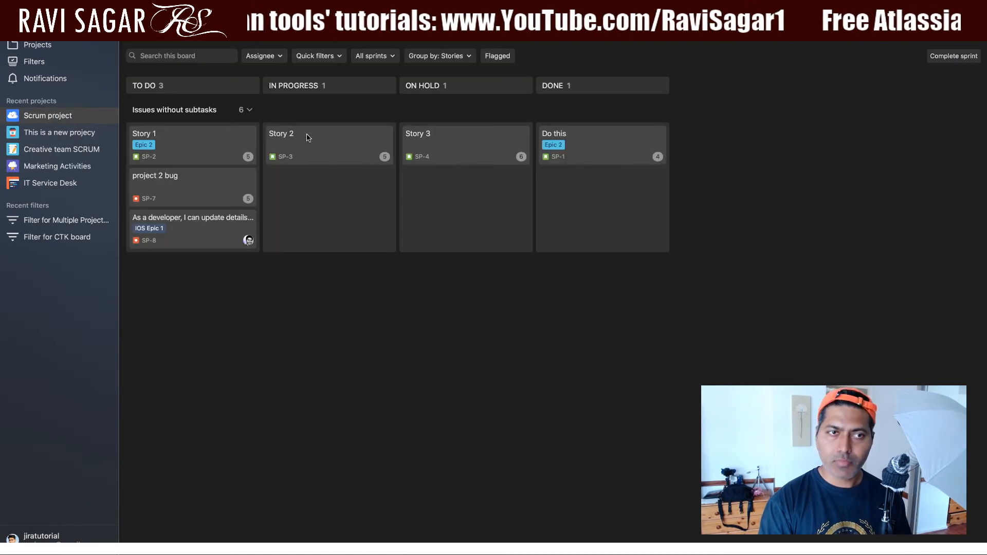
drag(212, 189, 354, 198)
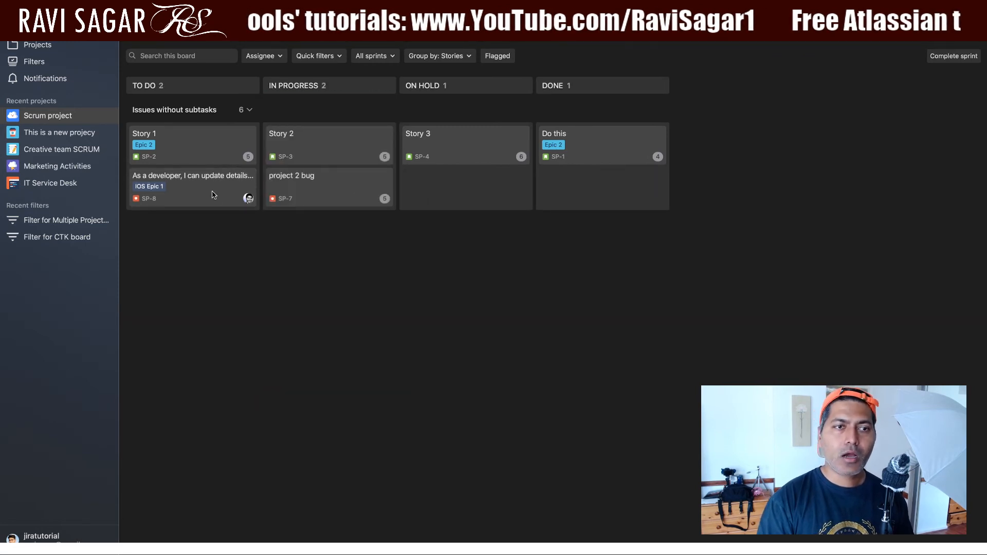
drag(183, 146, 469, 193)
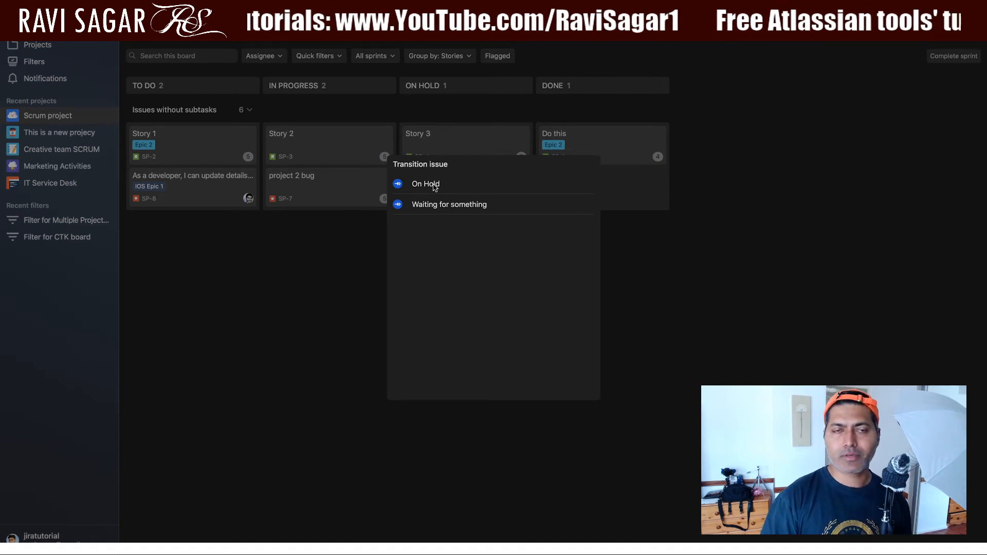
click(335, 241)
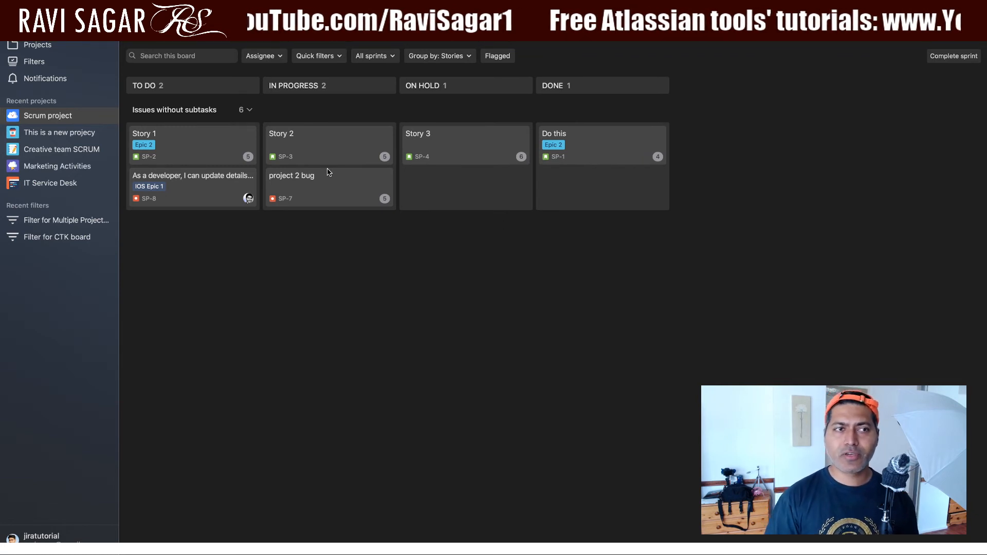
Try to create a project named "Project Management" using the Project Management template.
click(37, 49)
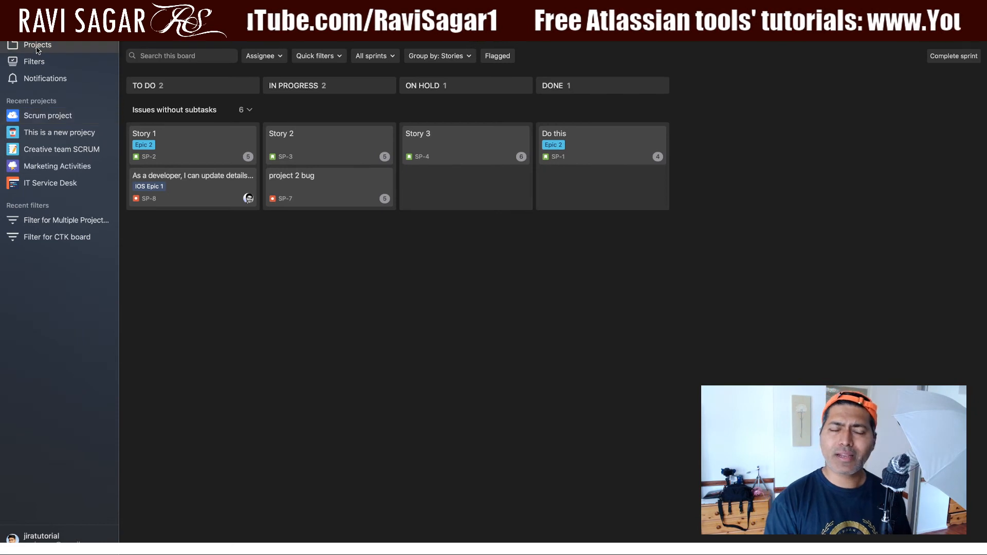
click(971, 29)
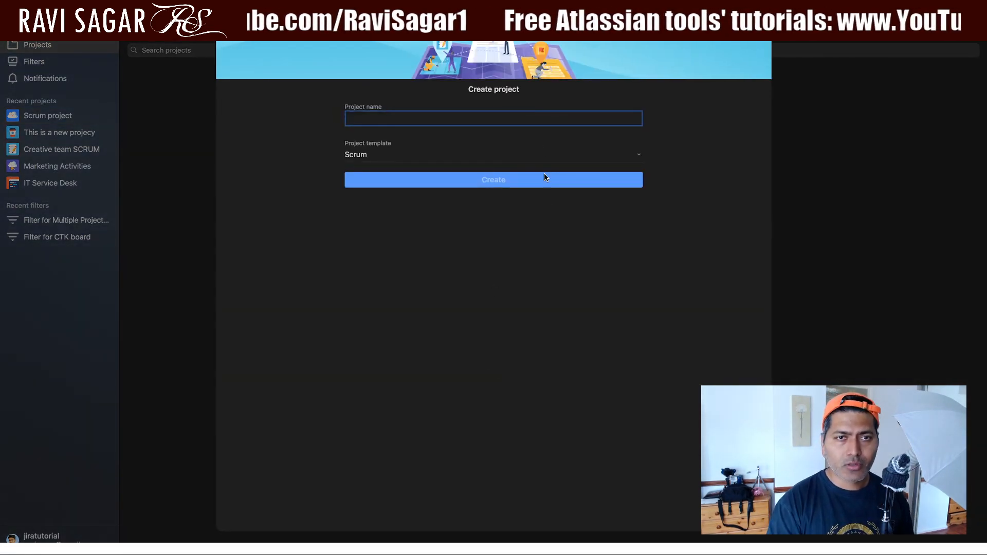
click(544, 159)
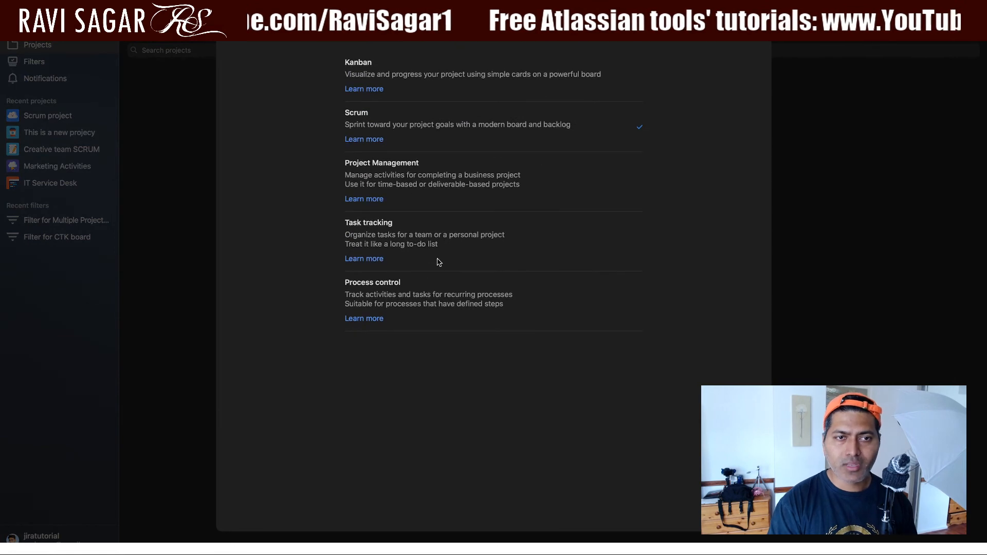
click(452, 176)
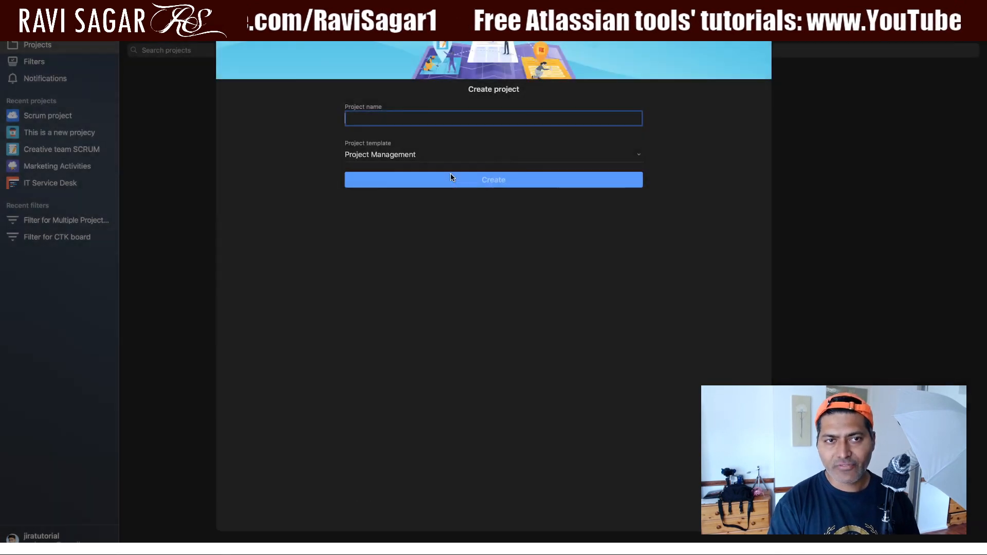
text(Project)
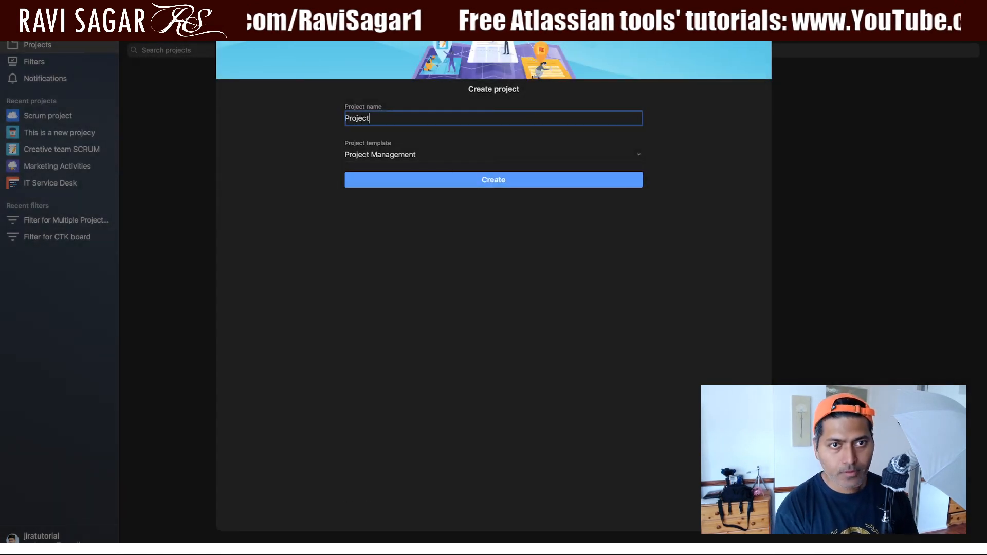
text( Management)
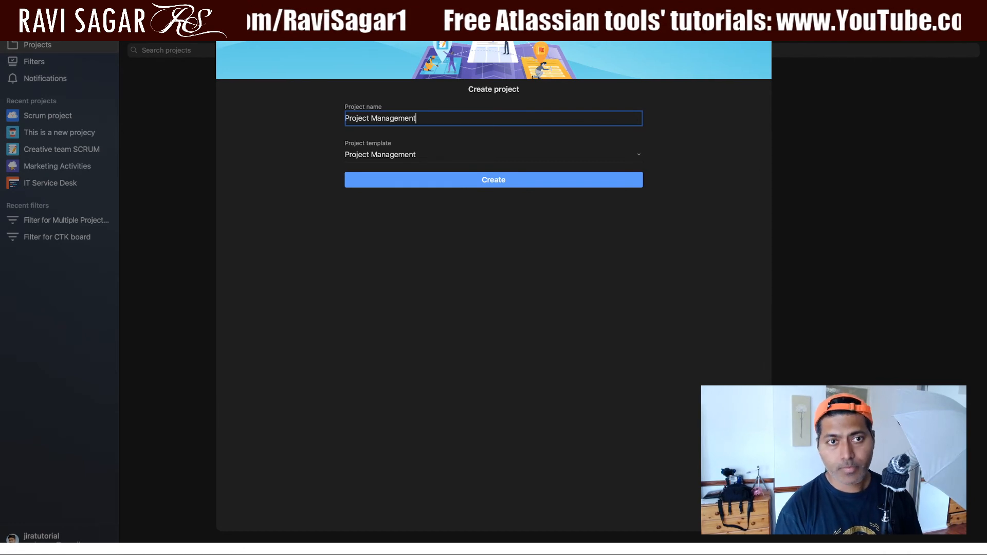
click(474, 183)
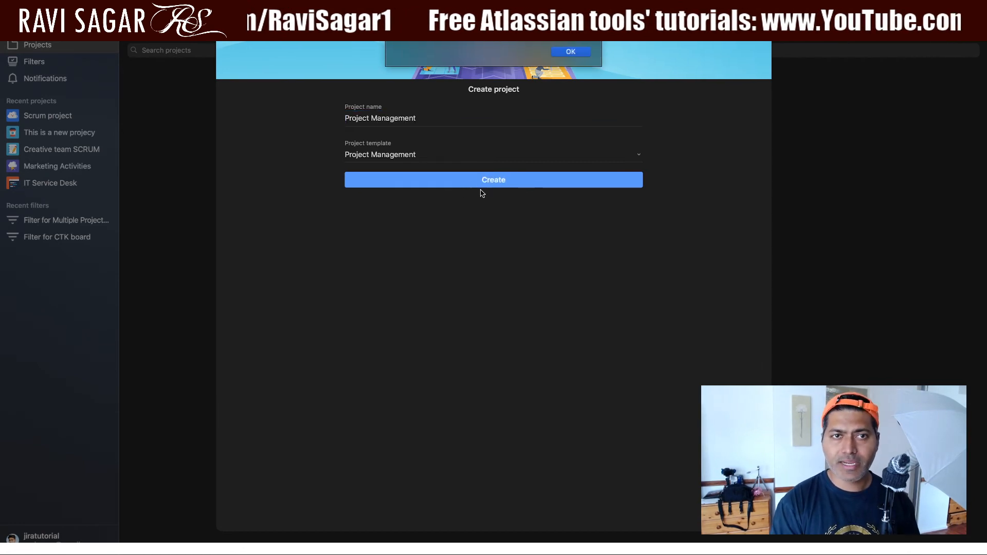
Change the project name to "Different project name" and create the project.
double_click(431, 119)
key(super+a)
text(Dif)
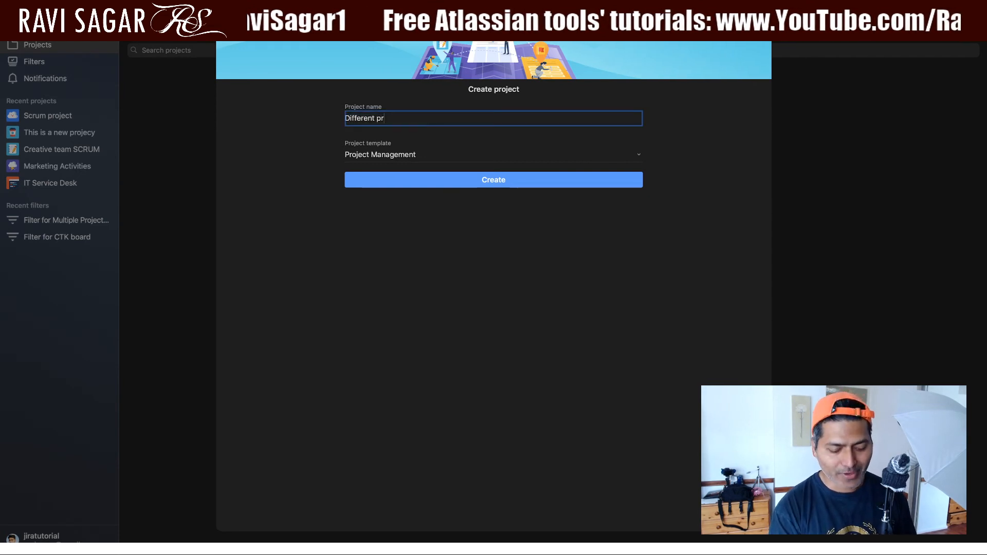
text(name)
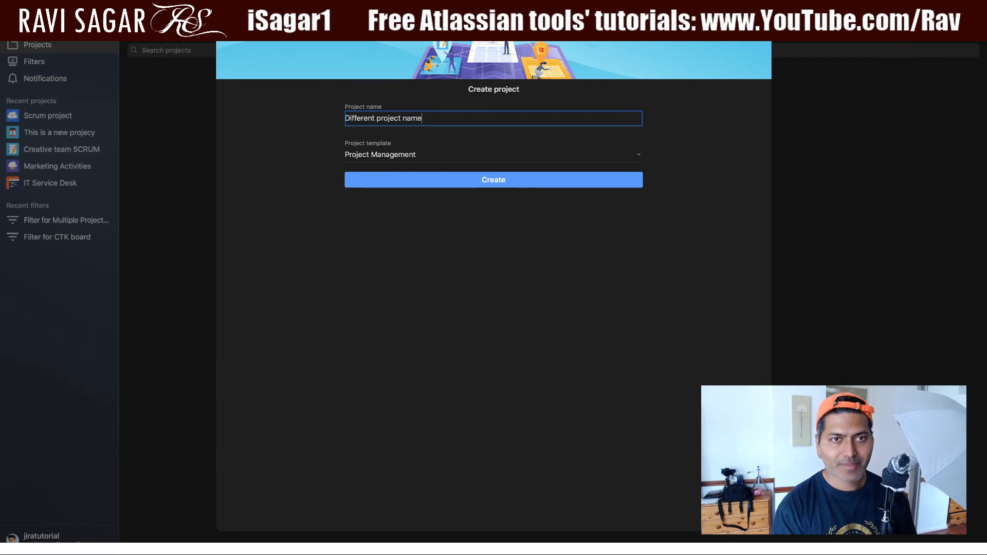
click(468, 180)
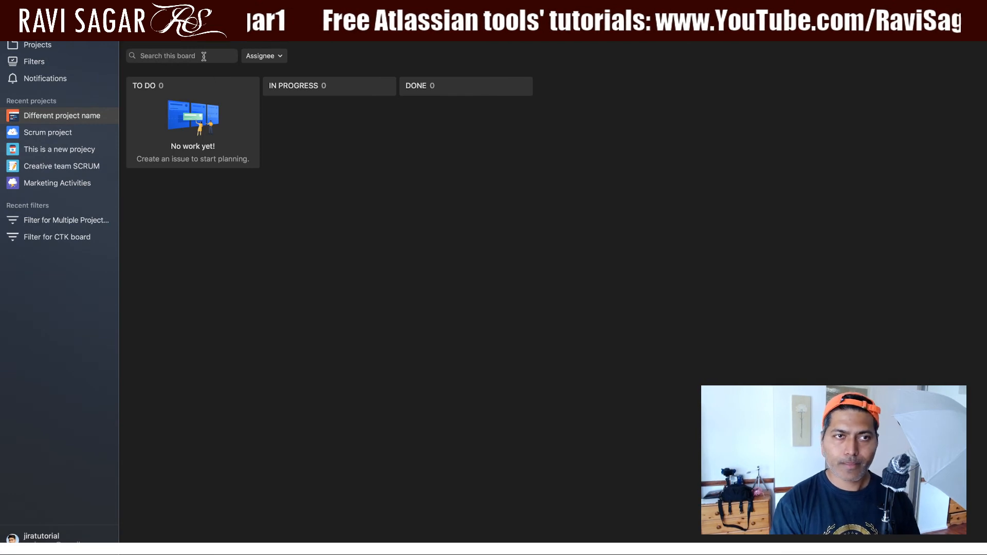
Switch between the settings and the board of Different project name to view both.
click(178, 34)
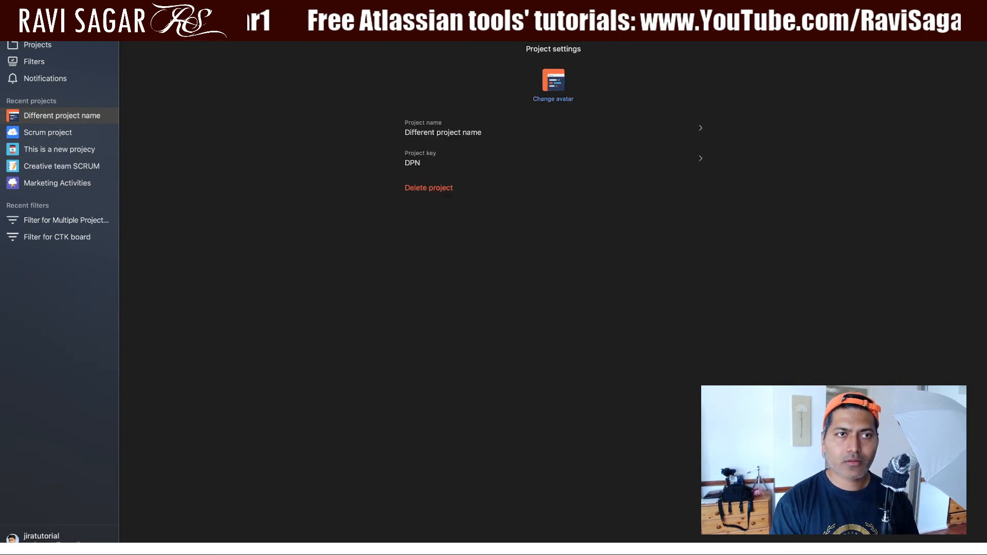
click(137, 33)
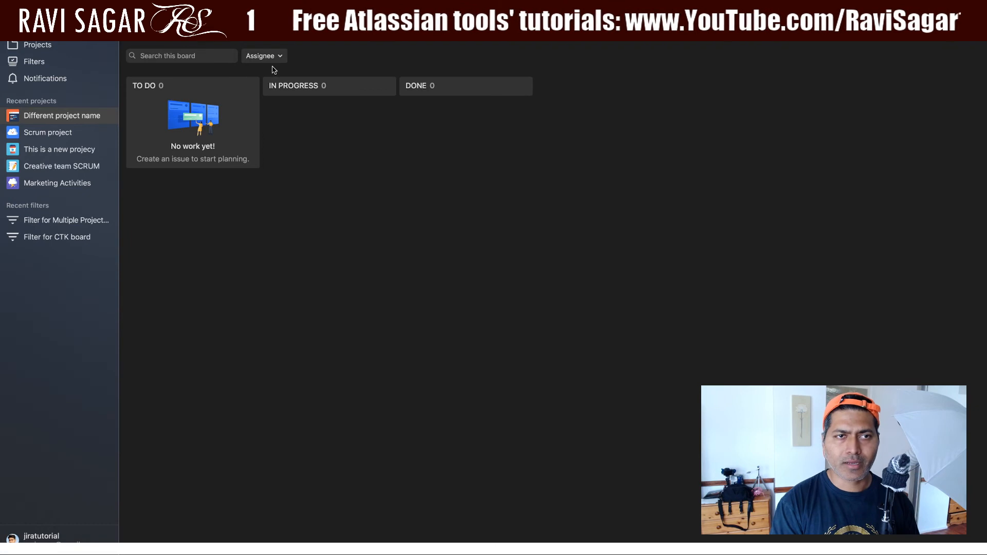
click(178, 34)
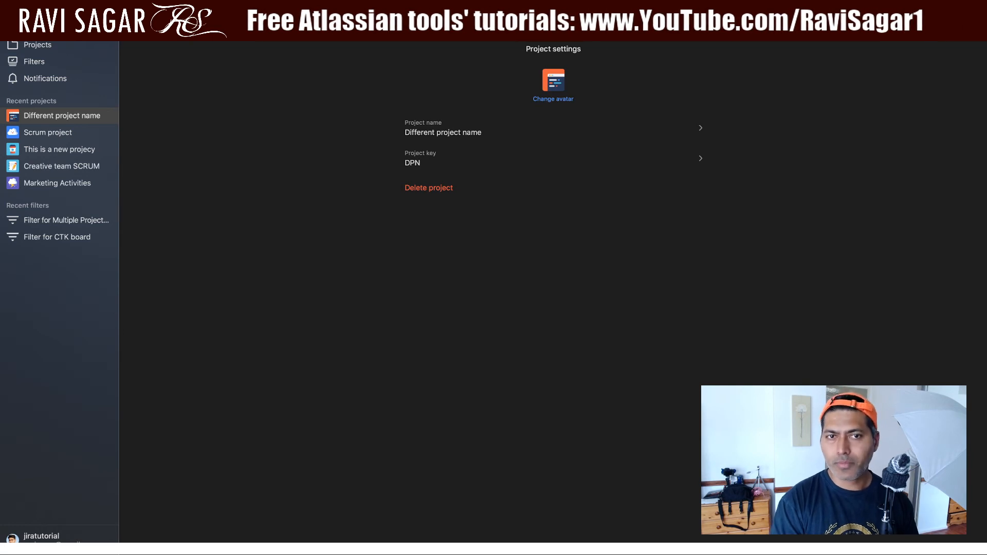
click(137, 34)
Open Creative team SCRUM from the list of recently viewed projects.
click(50, 46)
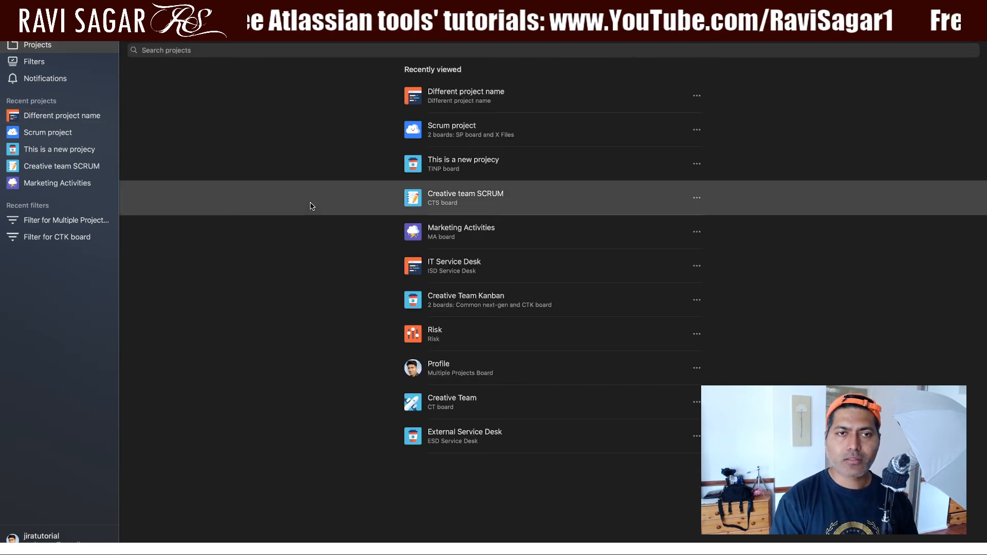
click(309, 205)
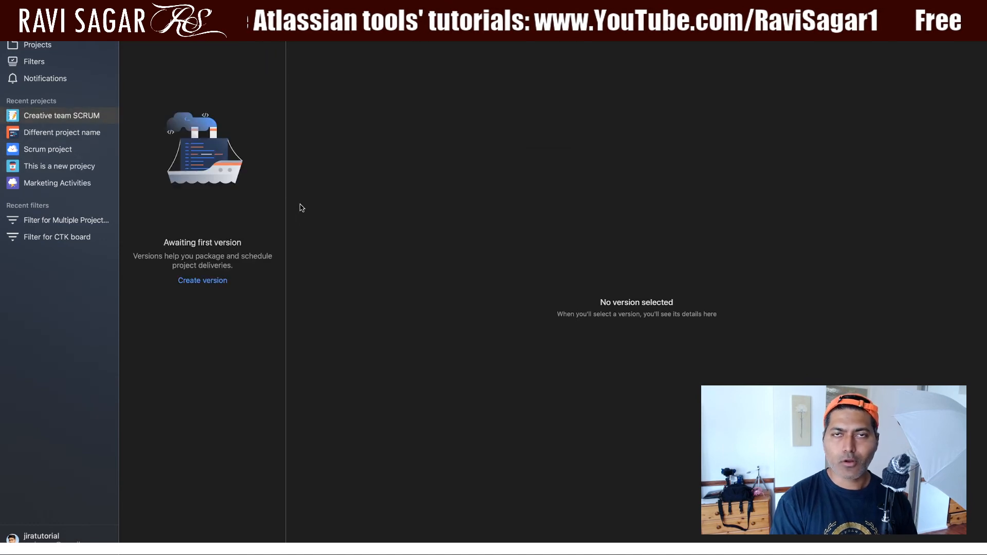